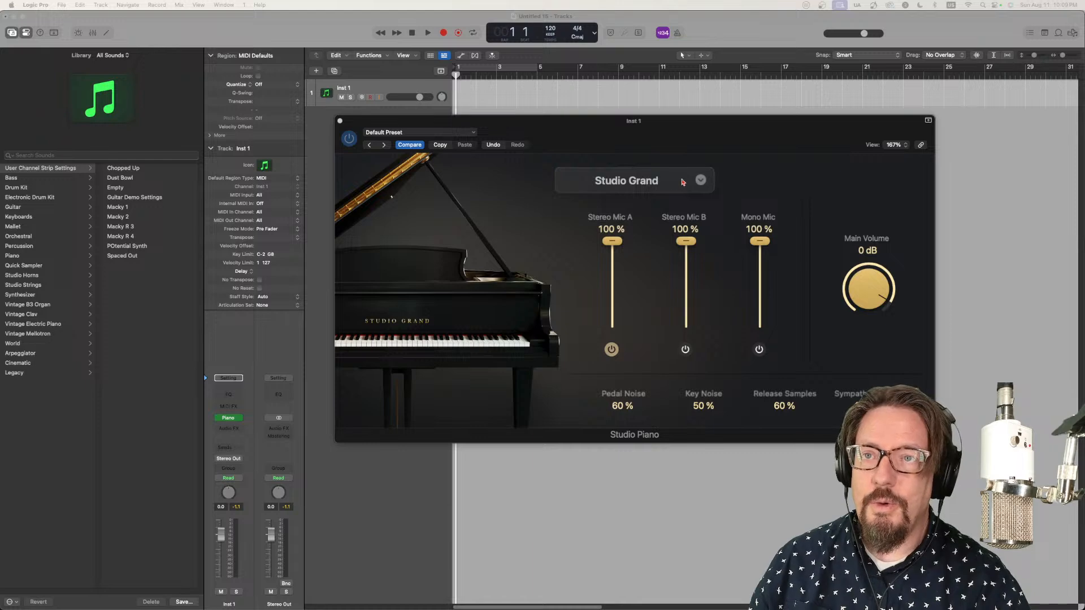
Step: Look through the piano models available in Studio Piano and close the instrument window
left_click(701, 181)
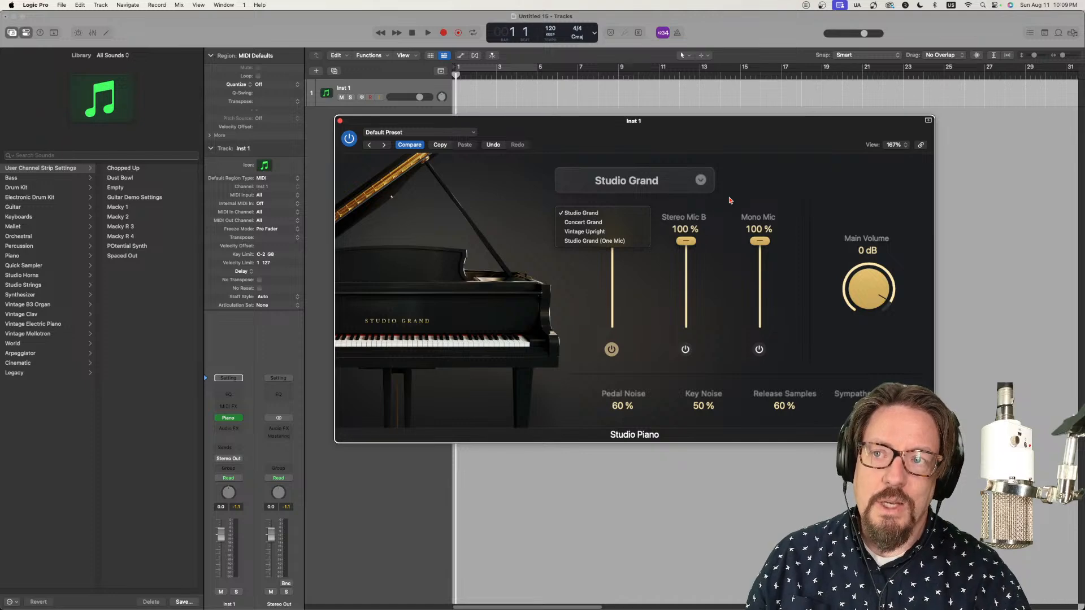
left_click(727, 216)
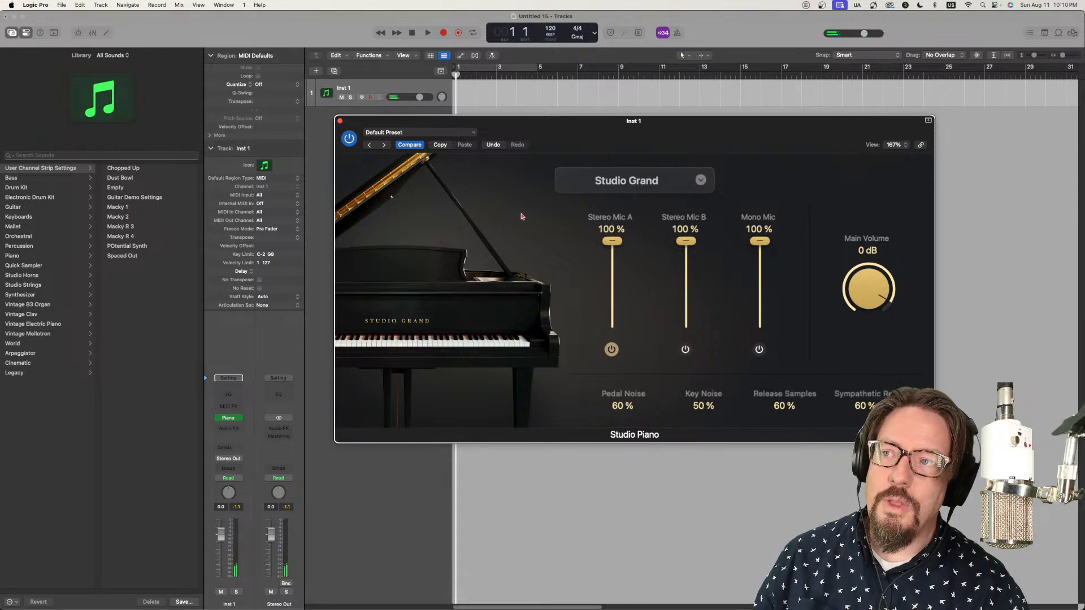
left_click(341, 122)
Step: Rename the Inst 1 track as Piano
double_click(344, 89)
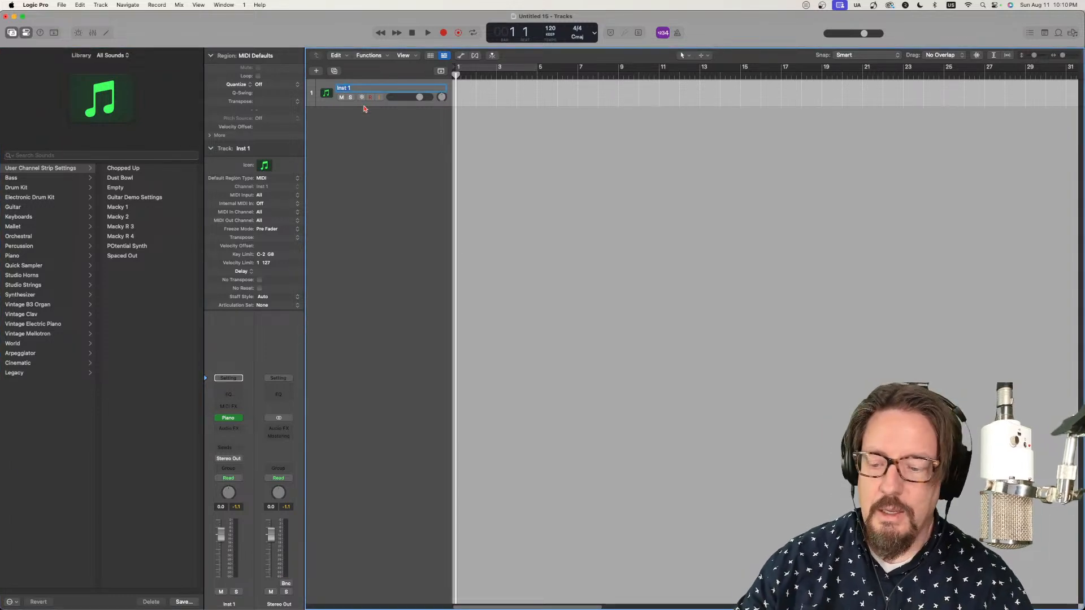
type("Piano")
key("Return")
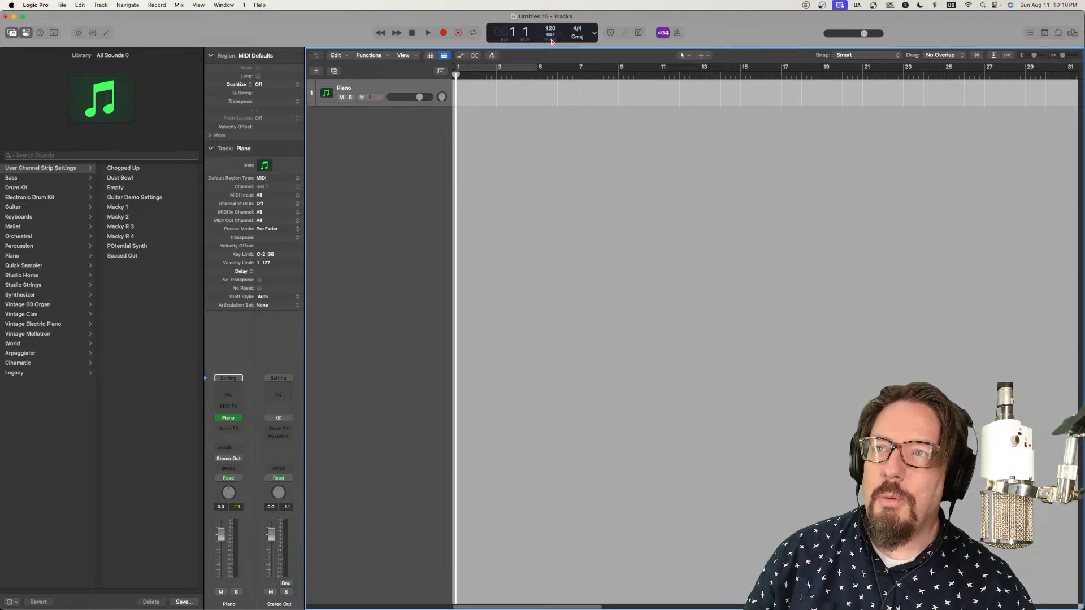
Step: Set the project tempo mode to ADAPT – Adapt Project Tempo
left_click(551, 41)
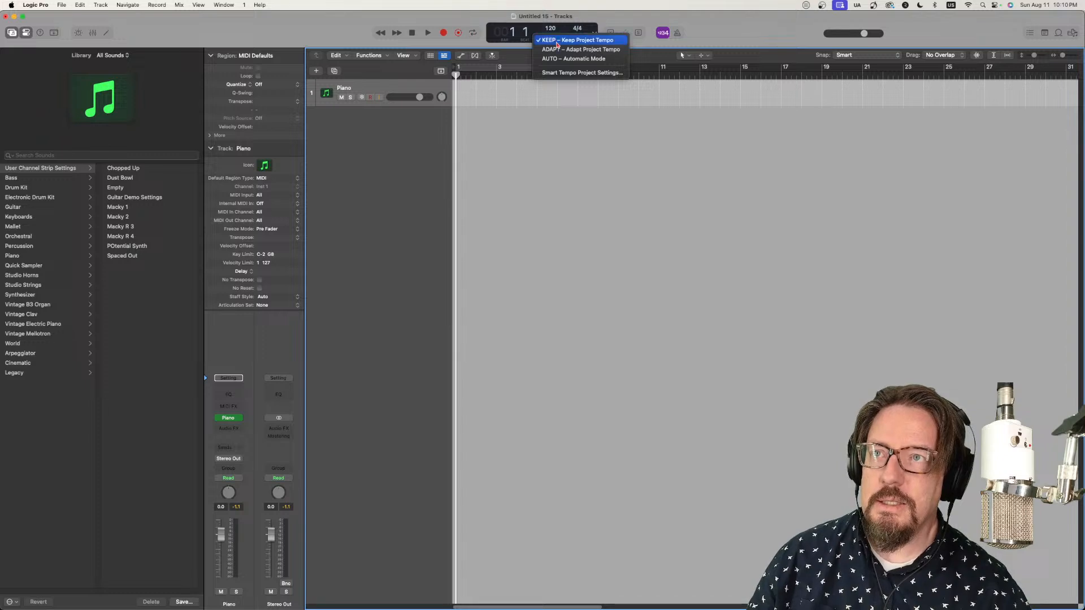
left_click(588, 49)
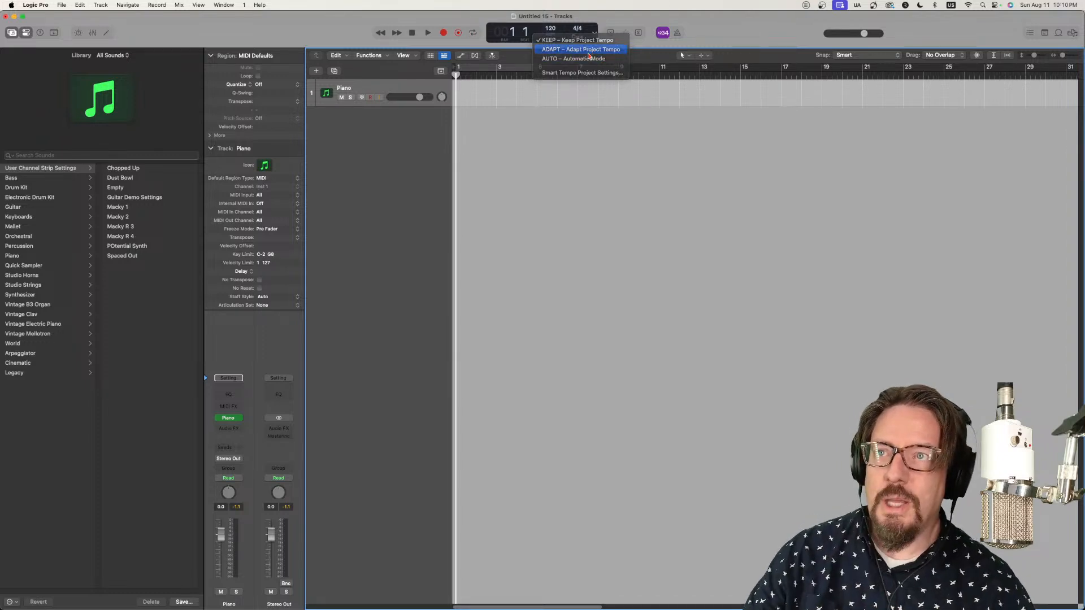
Step: Customize the control bar to include the Capture Recording transport function
right_click(345, 37)
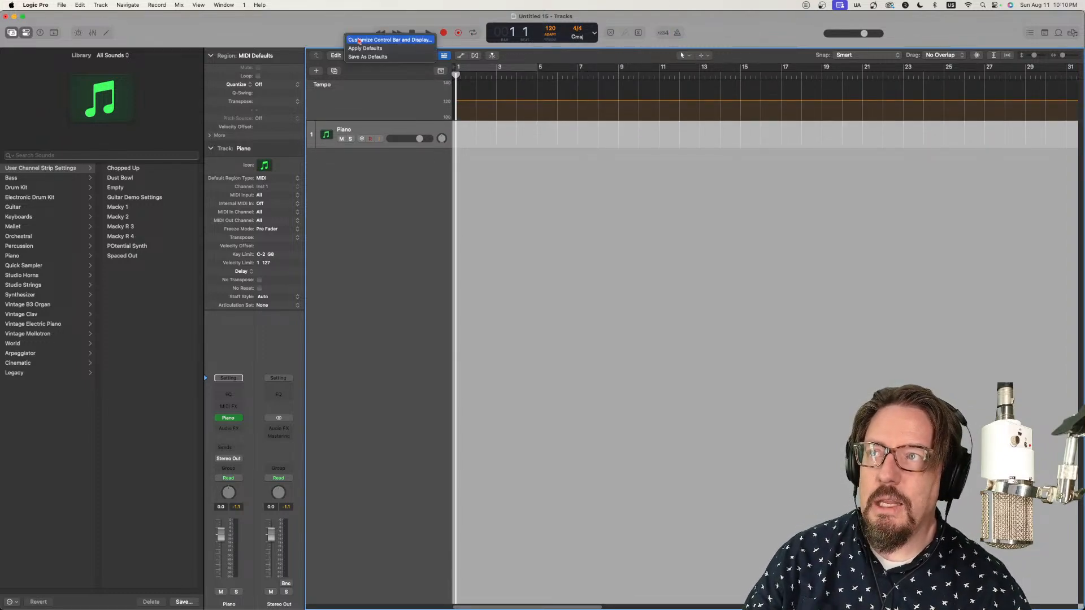
left_click(458, 38)
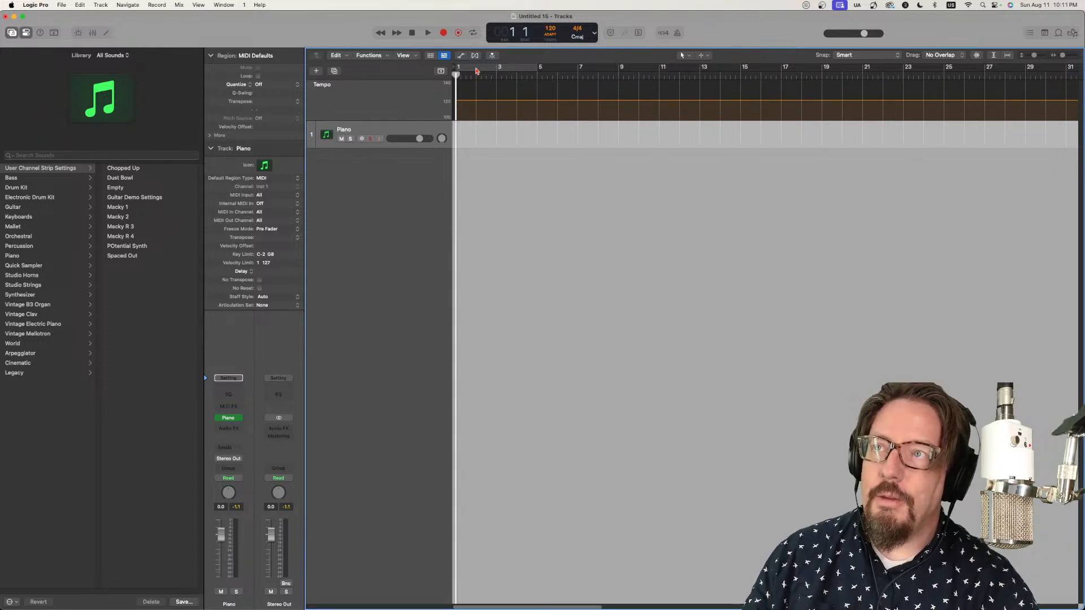
right_click(344, 38)
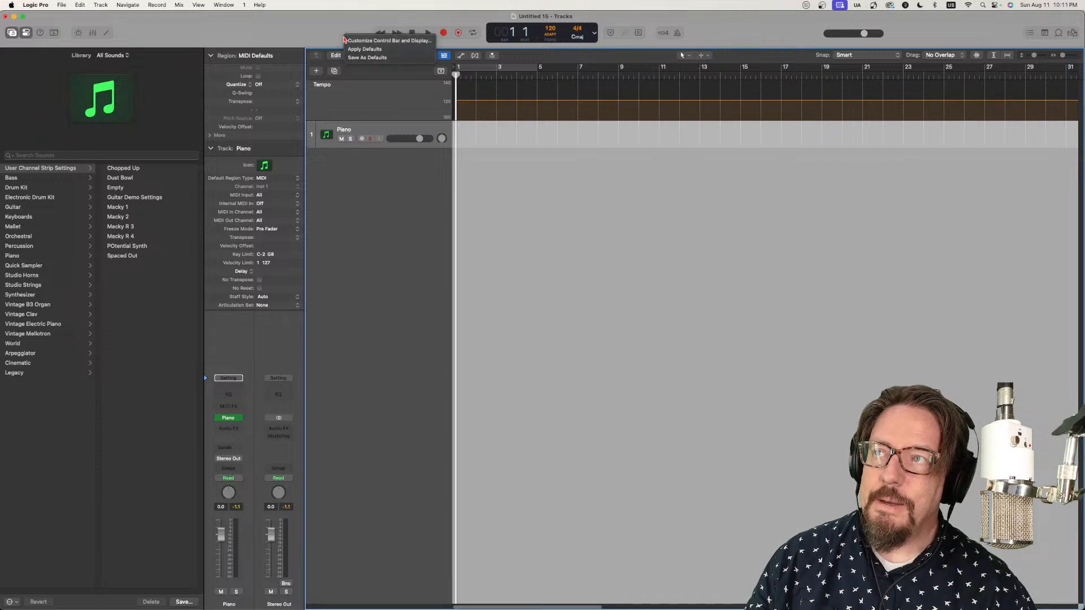
left_click(374, 43)
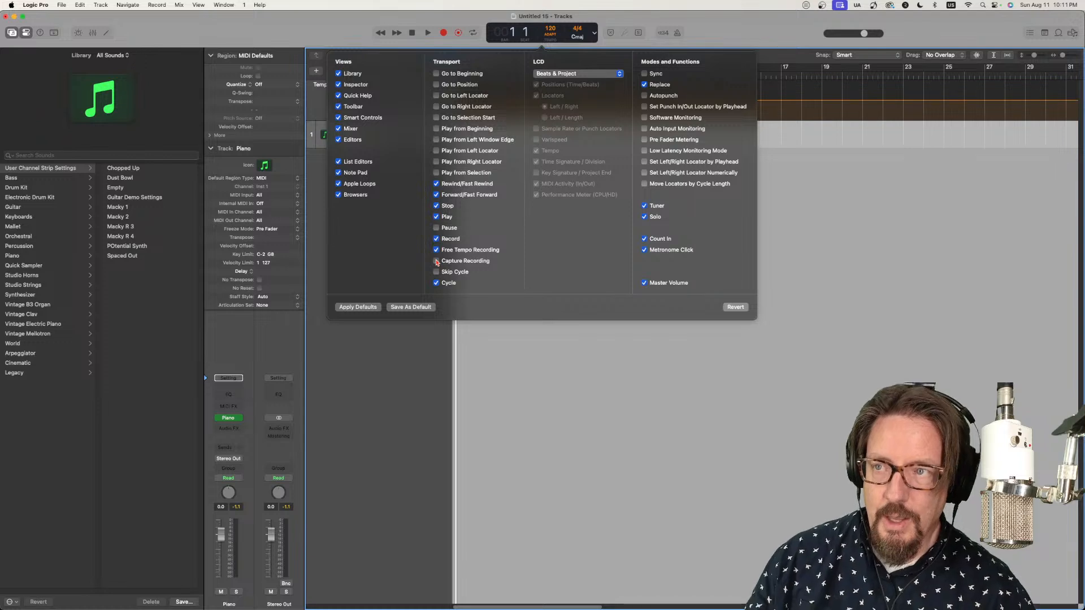
left_click(437, 261)
key("Escape")
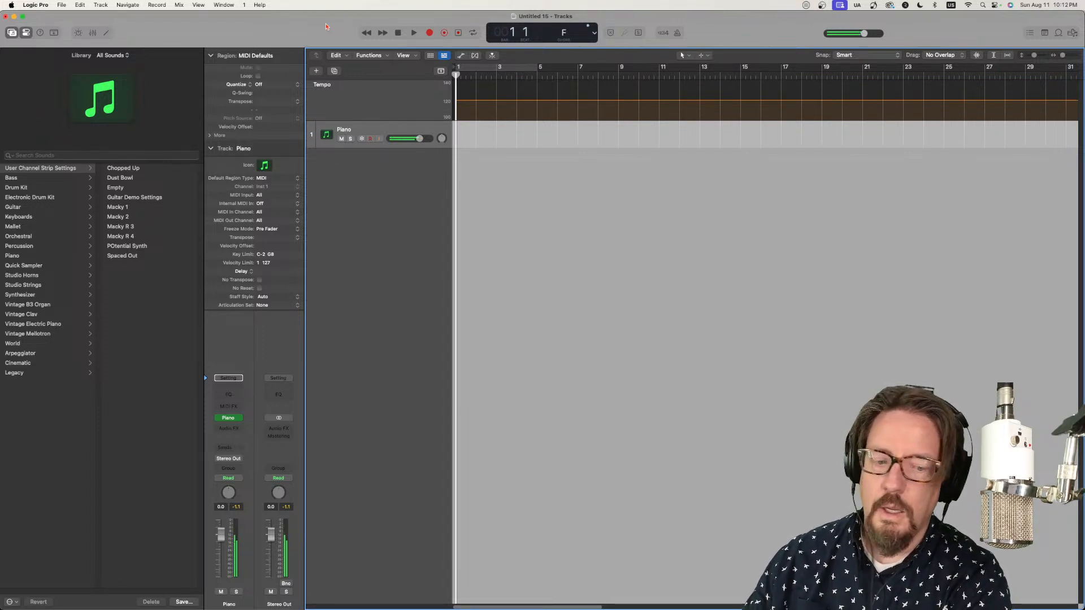
Step: Capture the piano performance just played as a region and play it back with the metronome click on
left_click(455, 34)
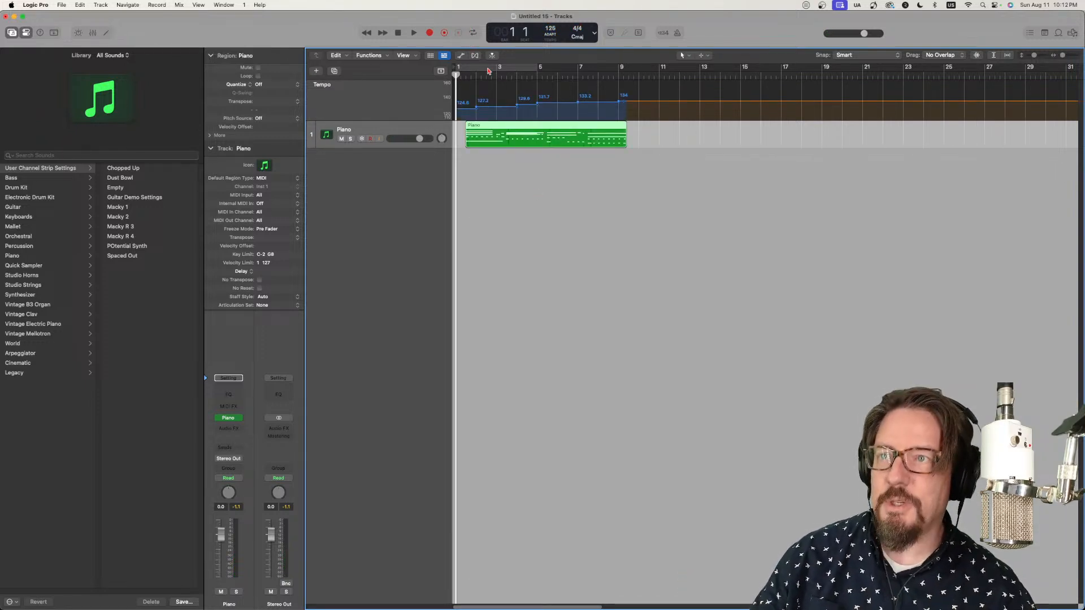
left_click_drag(455, 74, 466, 75)
key("space")
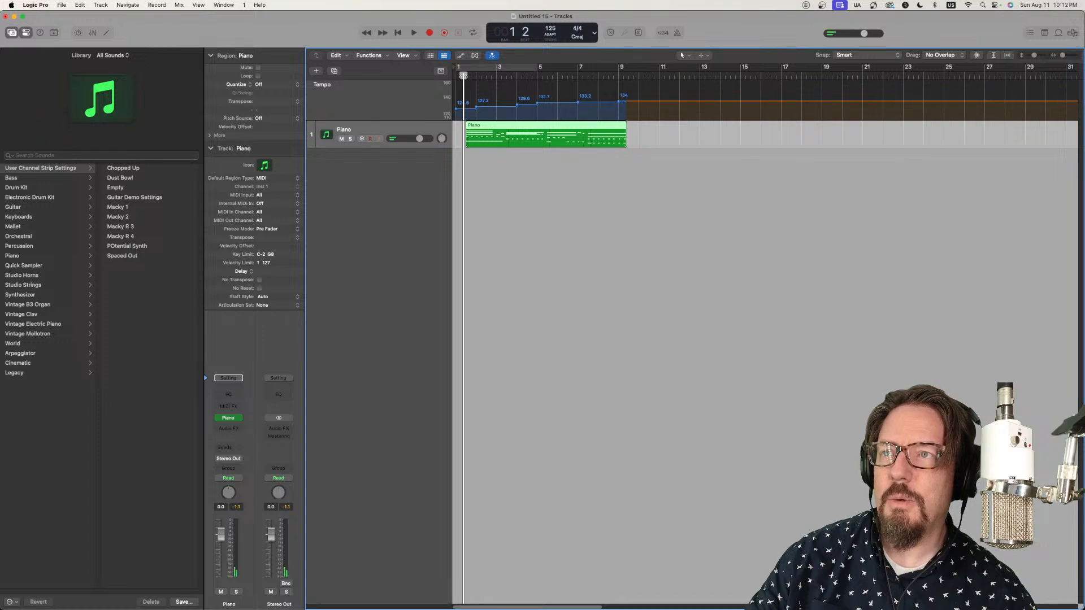
left_click(676, 34)
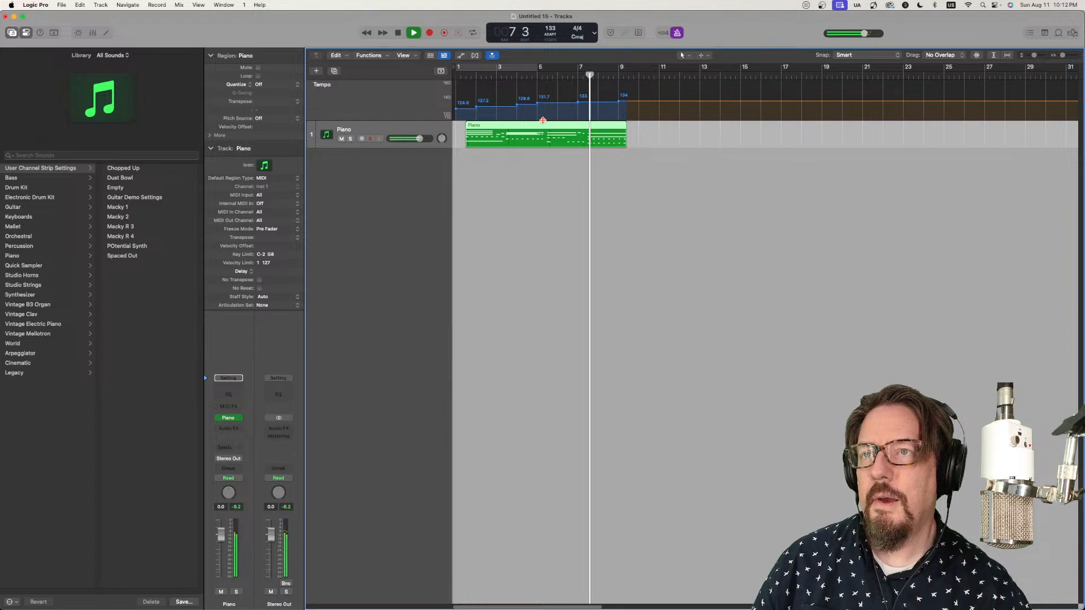
key("space")
Step: Open the Piano region in the Piano Roll, then shift the region to start at bar 2 and check it by playback
double_click(507, 128)
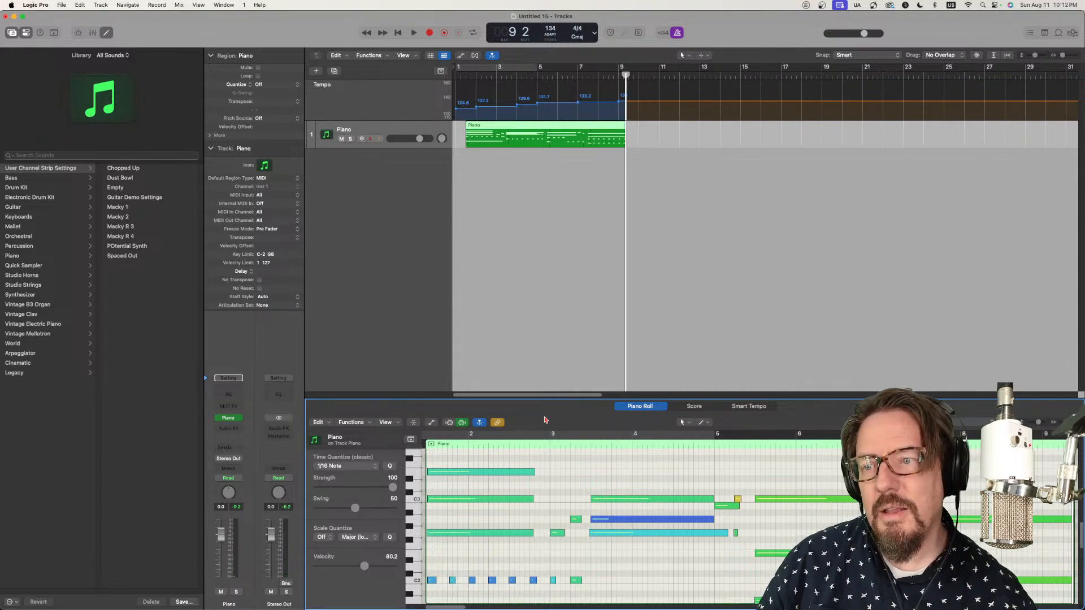
left_click_drag(492, 129, 505, 129)
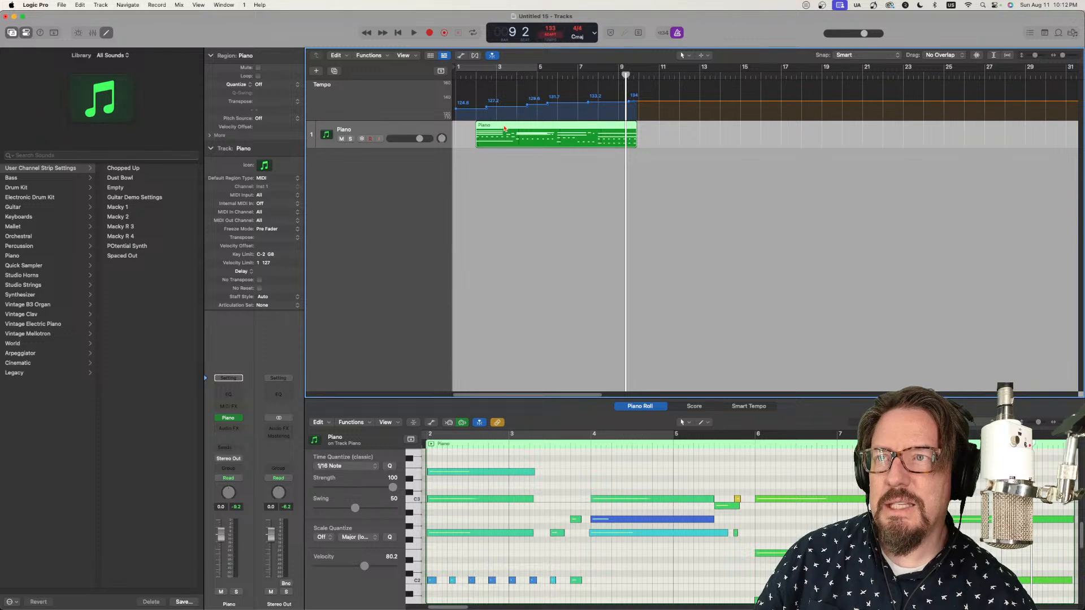
left_click(469, 76)
key("space")
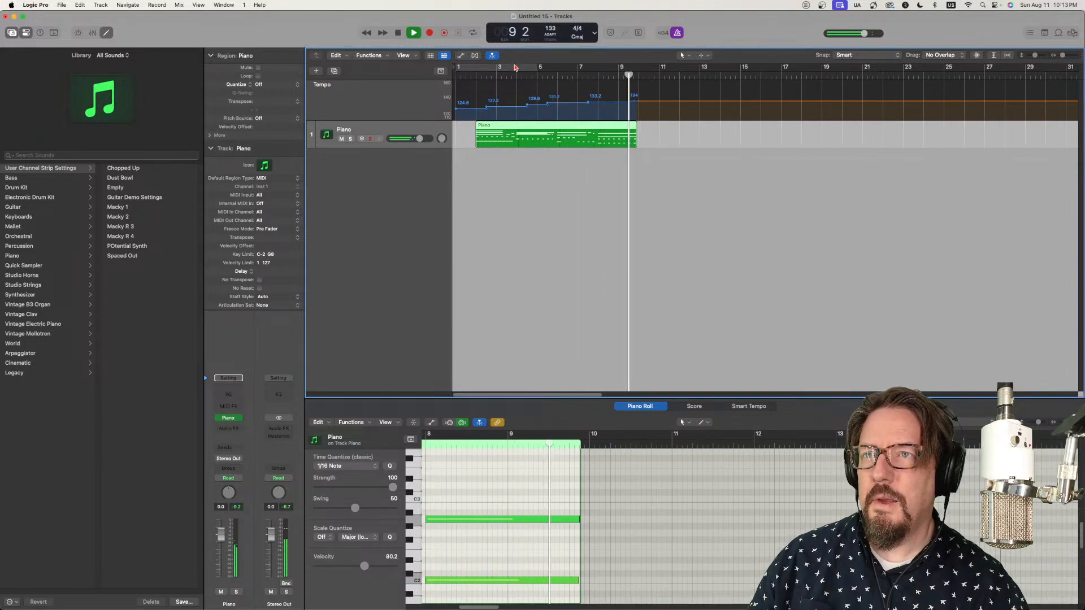
key("space")
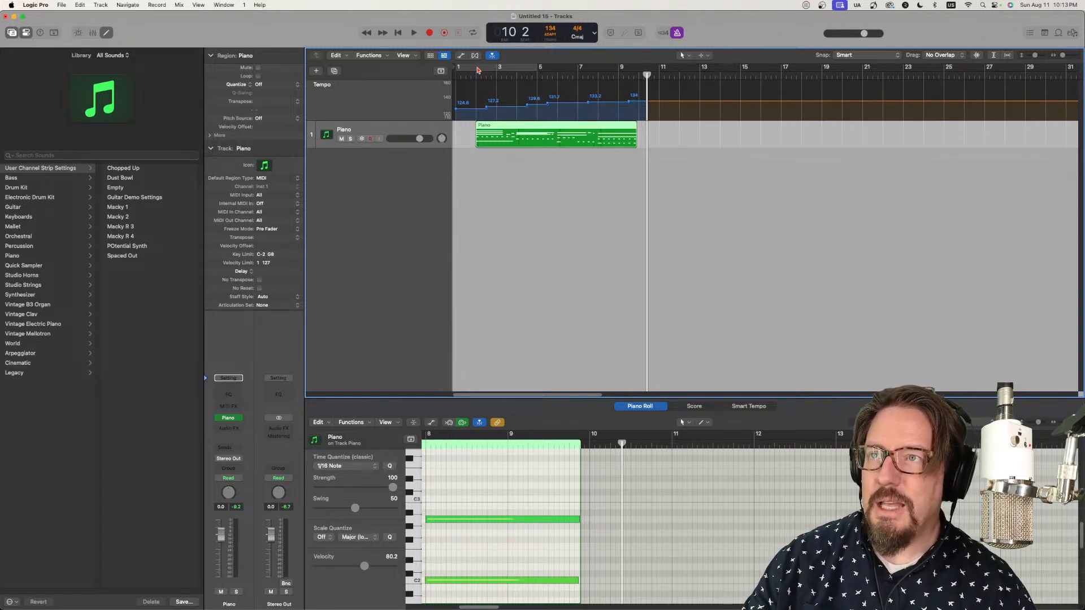
Step: Set the cycle range around the Piano region from bar 2 to bar 10 and switch the project tempo mode to KEEP
left_click_drag(478, 70, 639, 69)
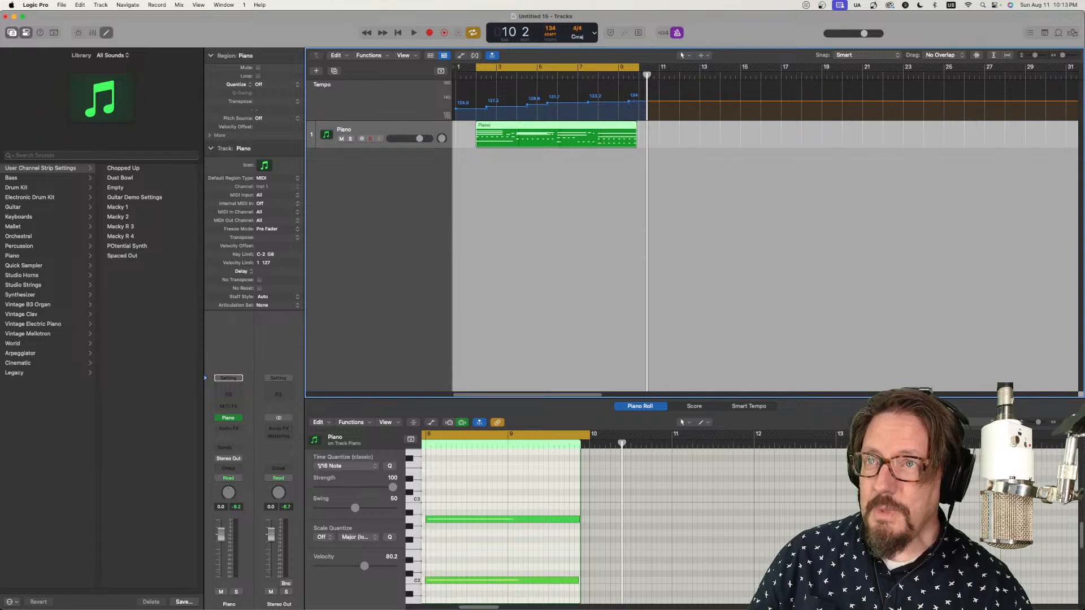
left_click(554, 34)
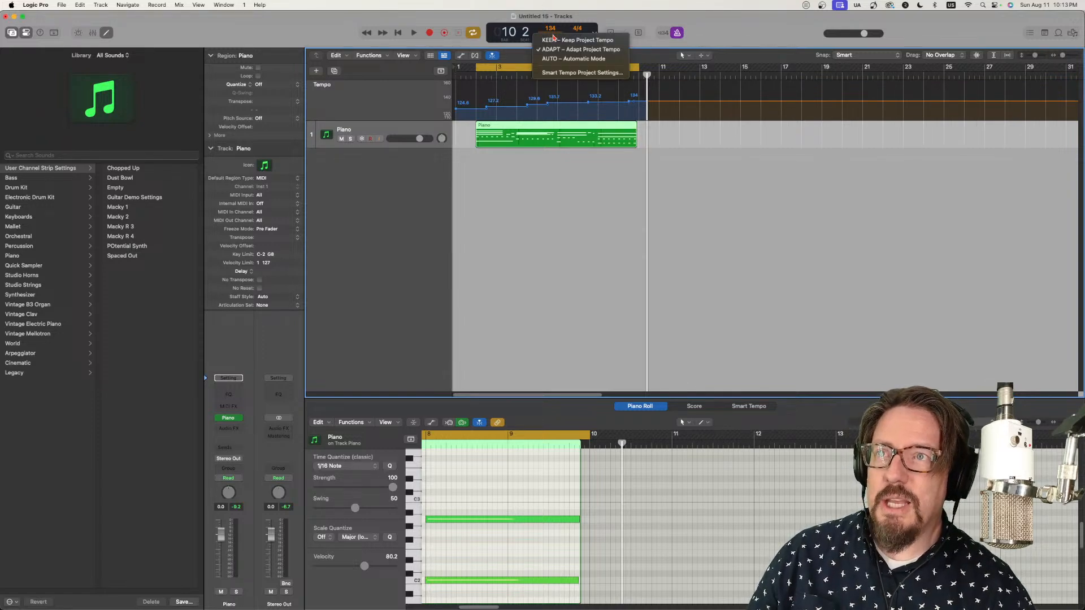
left_click(556, 40)
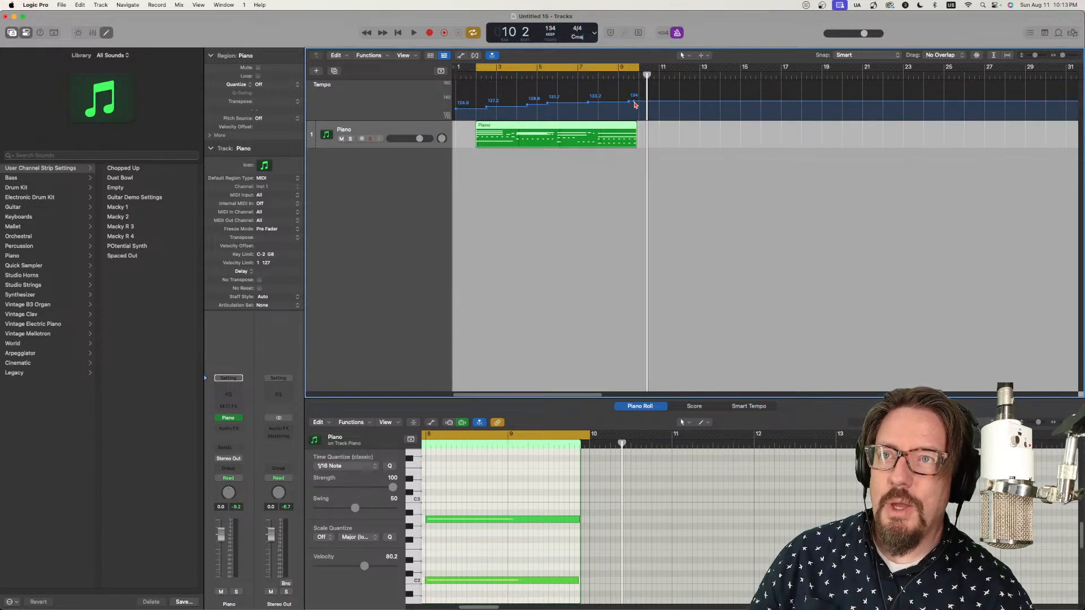
Step: Flatten the tempo track to a constant 134 by moving its last tempo point to bar 1, and play the result
left_click_drag(634, 104, 456, 111)
key("space")
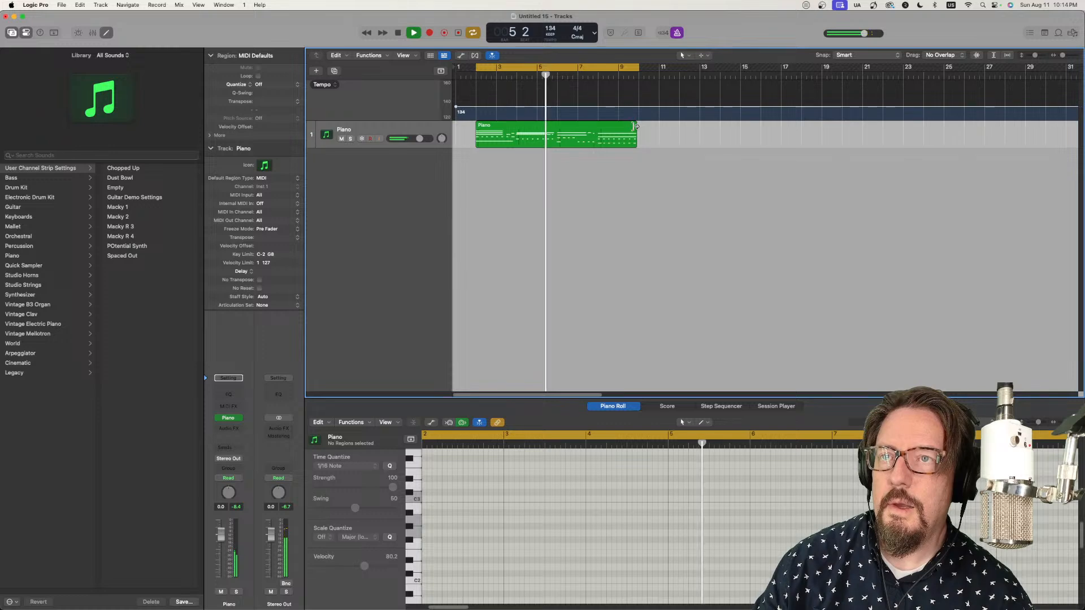
key("space")
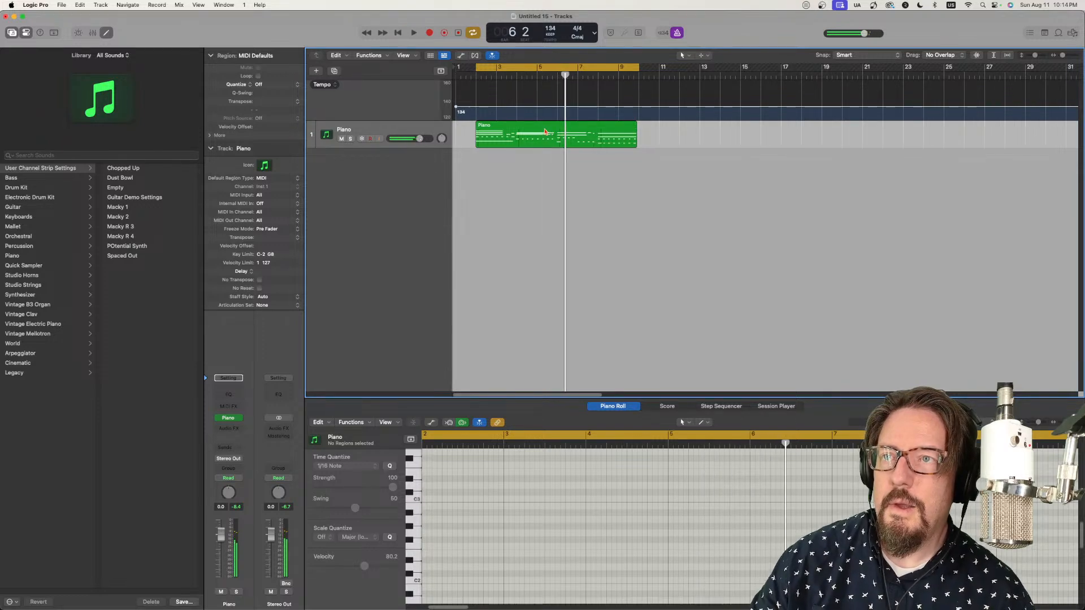
Step: Show the Piano region in the Score editor and enlarge the editor area
left_click(620, 129)
left_click(679, 405)
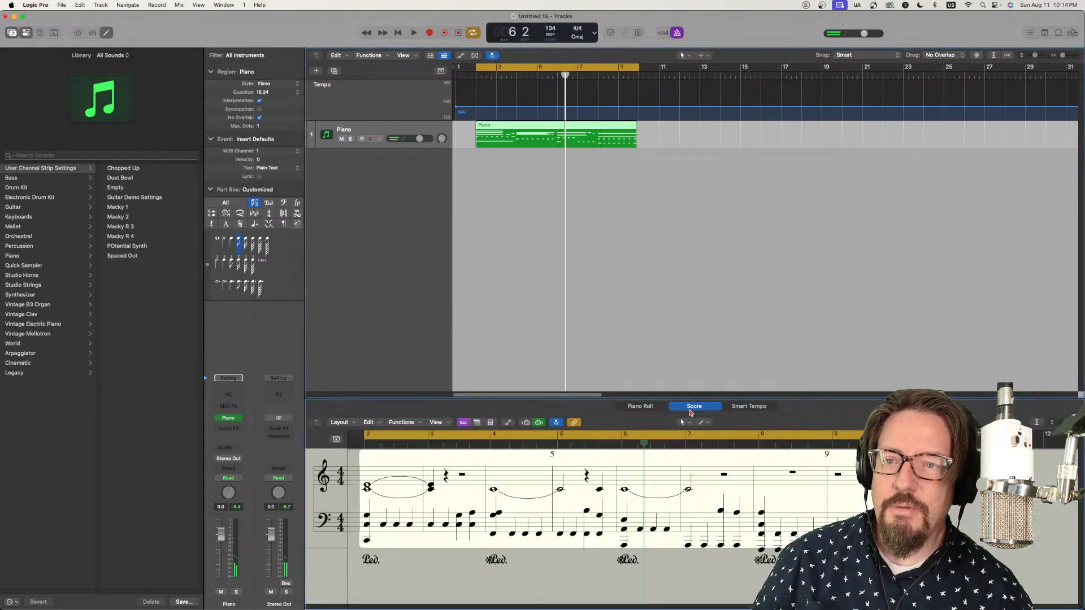
left_click_drag(675, 400, 638, 289)
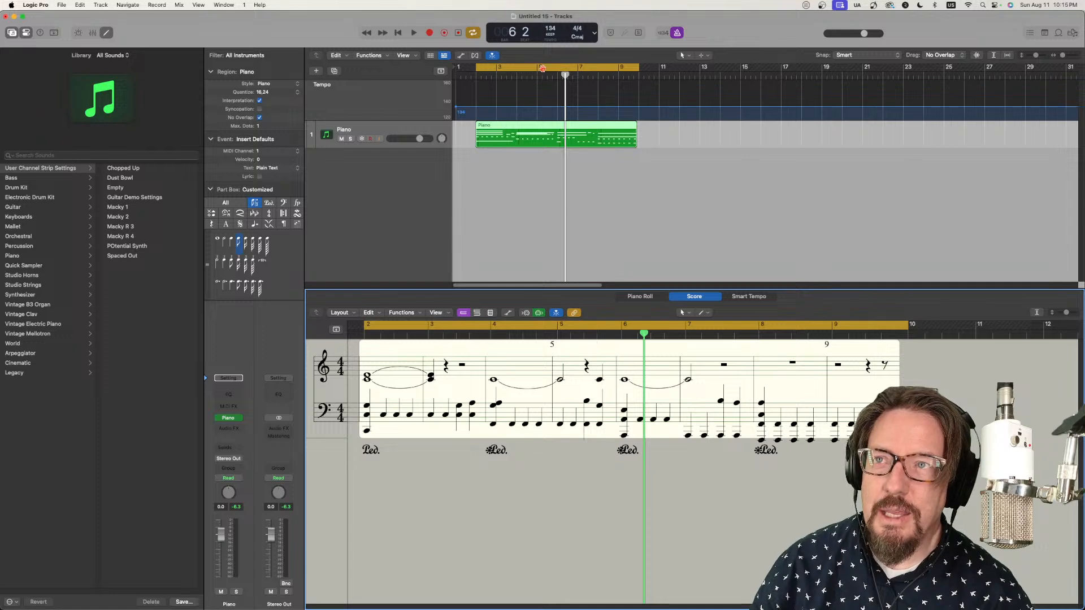
Step: Extend the Piano region to eight full bars starting at bar 1, and move the cycle range to bars 9–17
left_click_drag(543, 68, 705, 68)
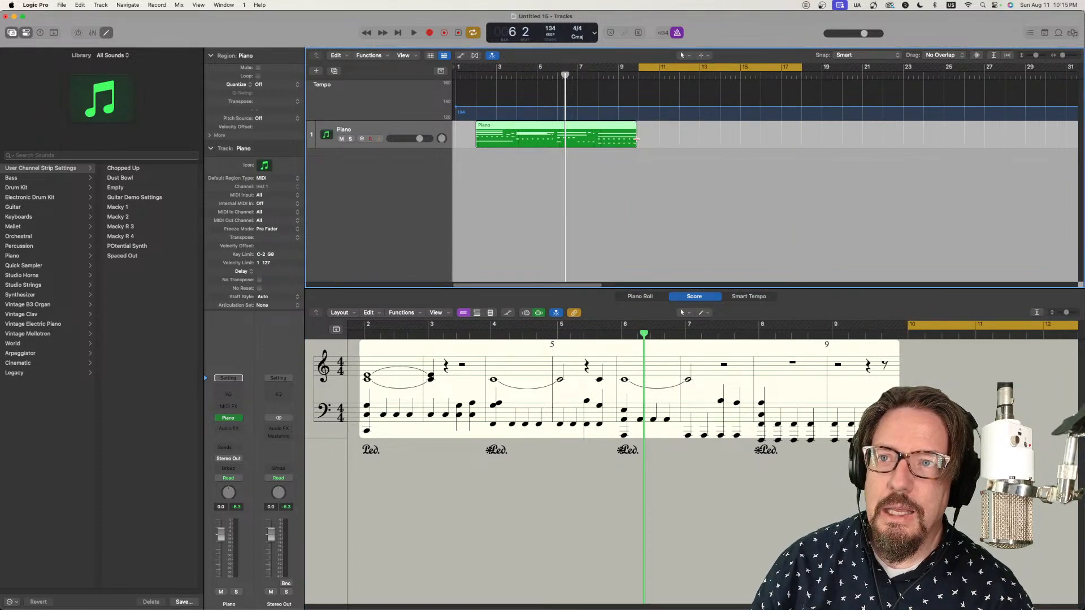
left_click_drag(635, 142, 645, 143)
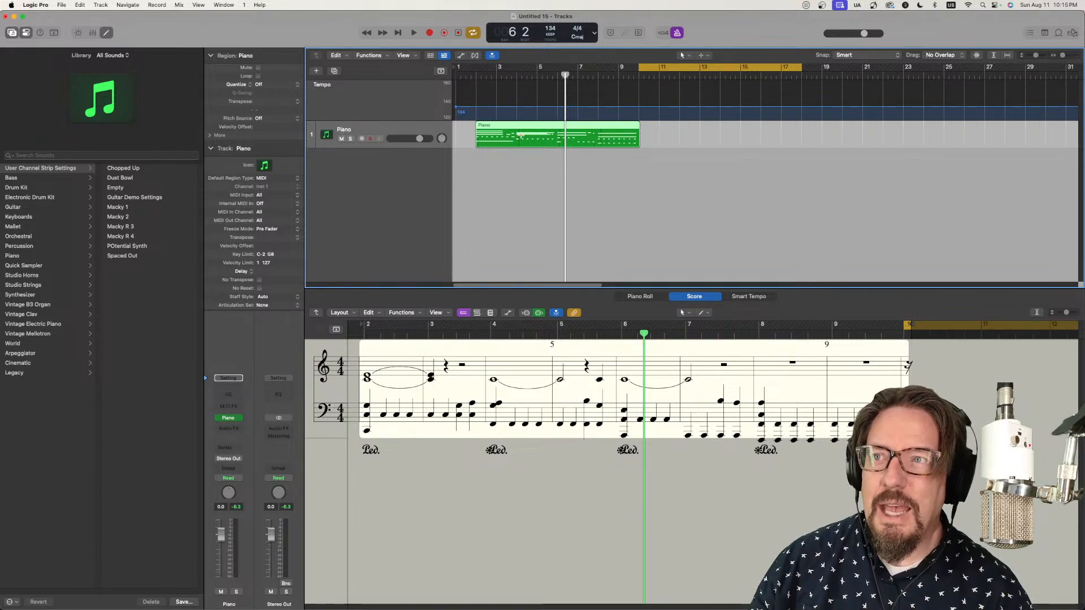
left_click_drag(514, 128, 493, 128)
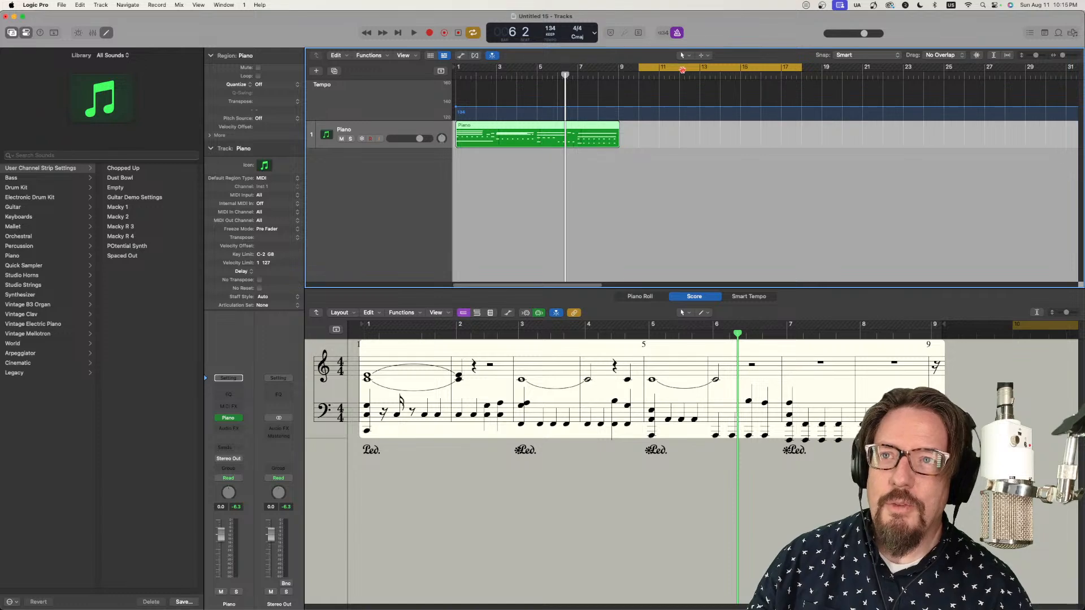
left_click_drag(683, 70, 662, 70)
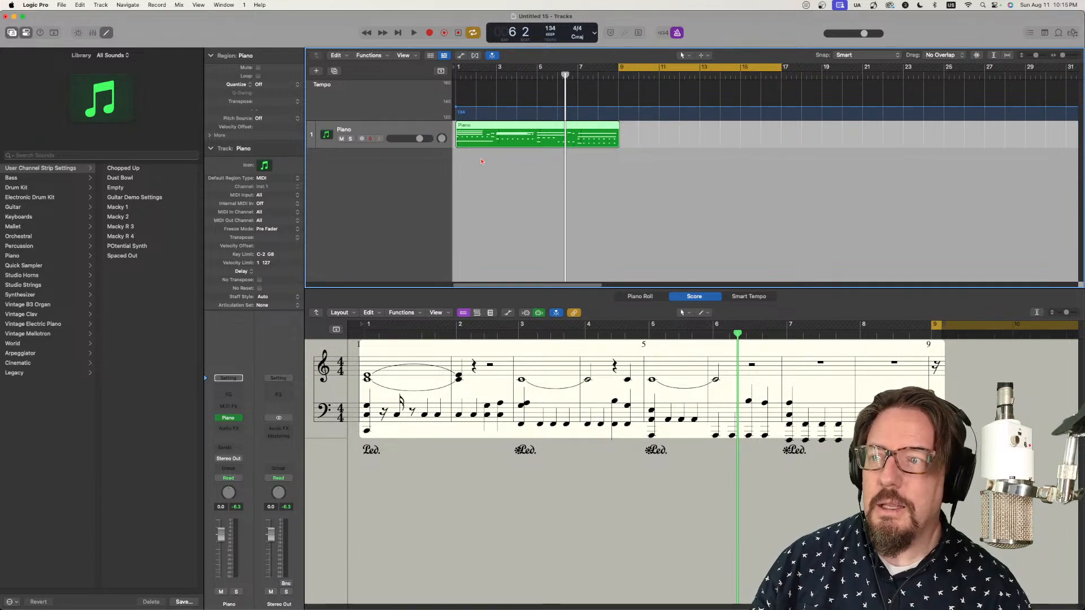
Step: Check the Piano region's notes in the Piano Roll and return to the Score editor
key("p")
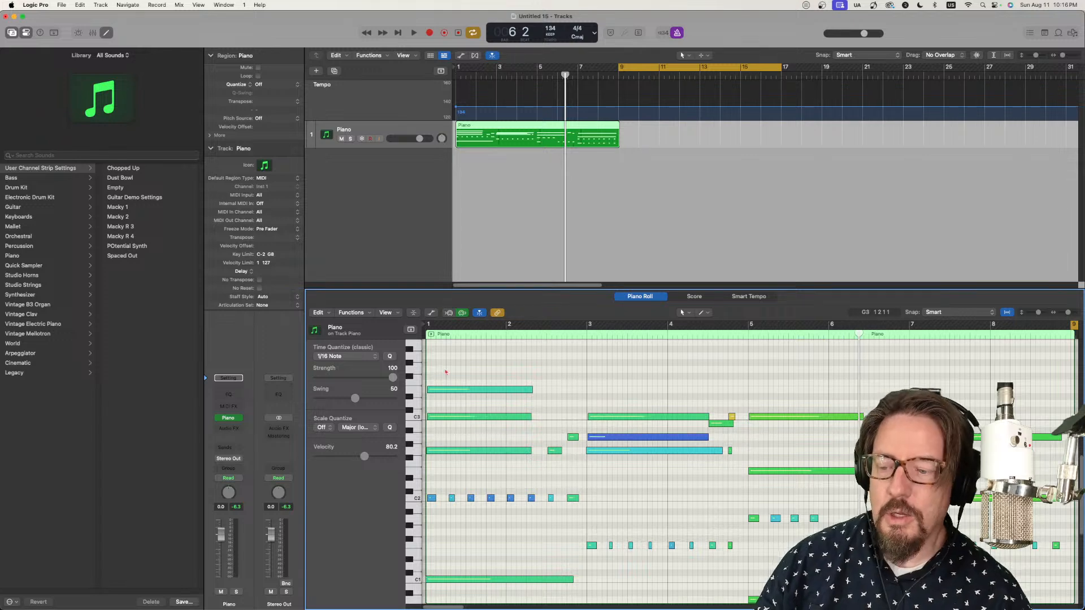
left_click(704, 299)
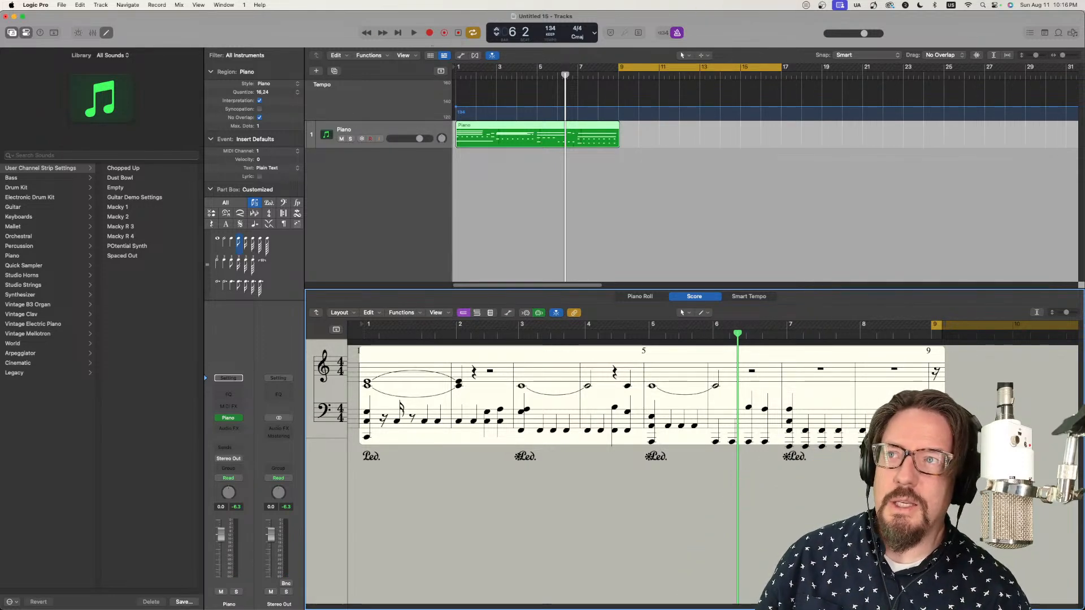
Step: Record a second eight-bar piano part on the Piano track from bar 9 to bar 17, with the count-in enabled
left_click(430, 32)
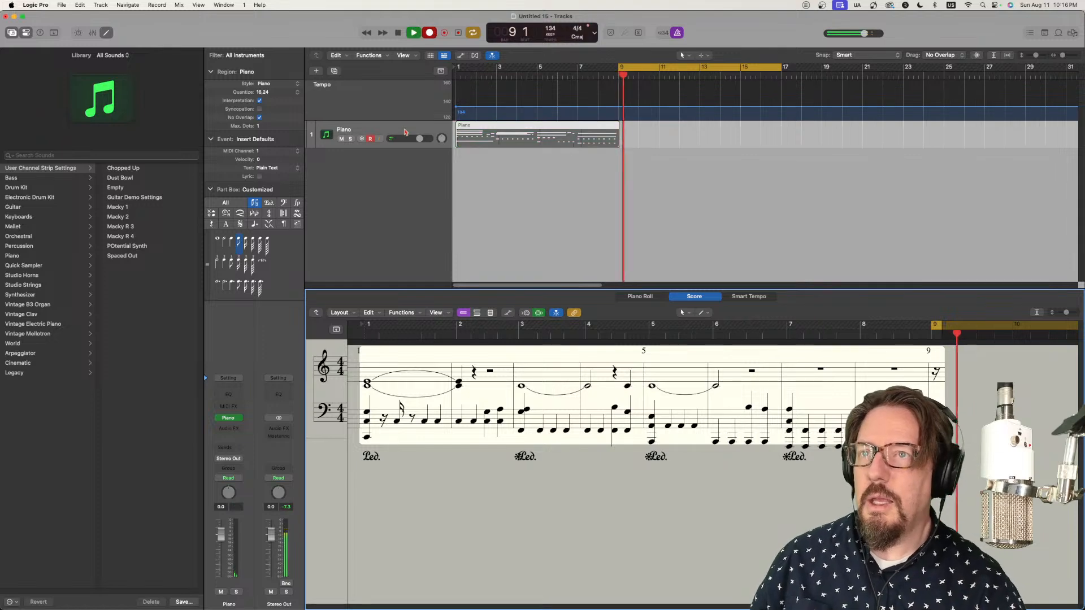
key("space")
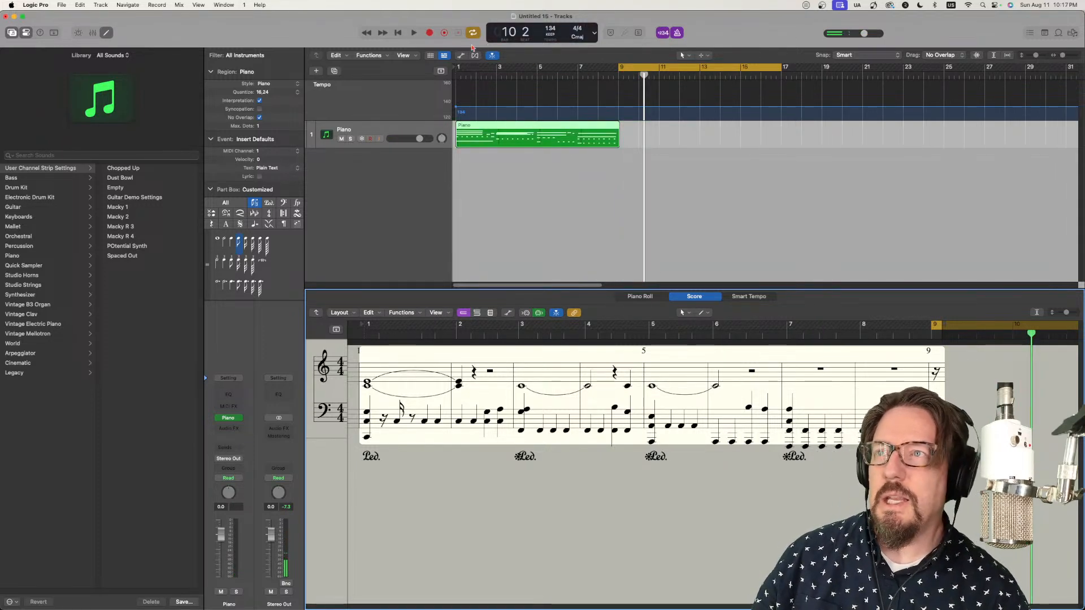
left_click(429, 33)
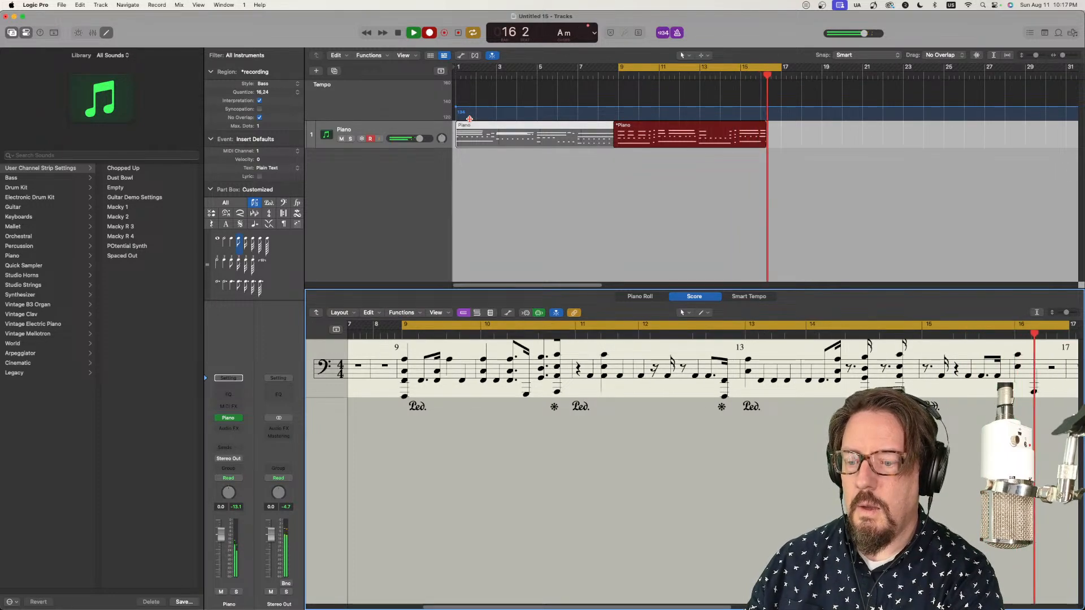
key("space")
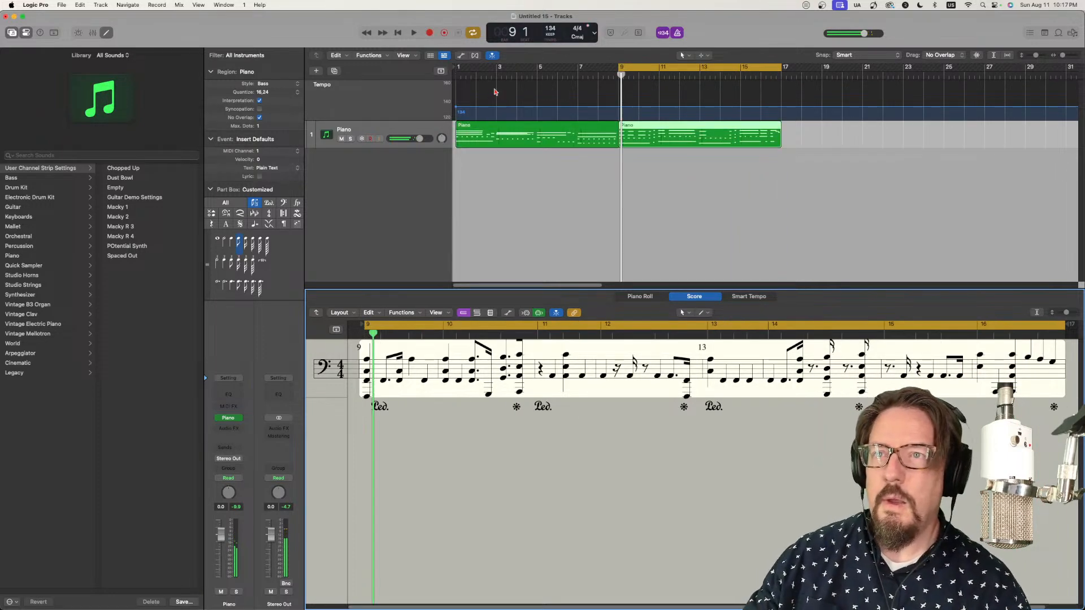
Step: Open the second Piano region in the Piano Roll, align the starts of its first chord's notes to bar 9, and play it back
double_click(637, 129)
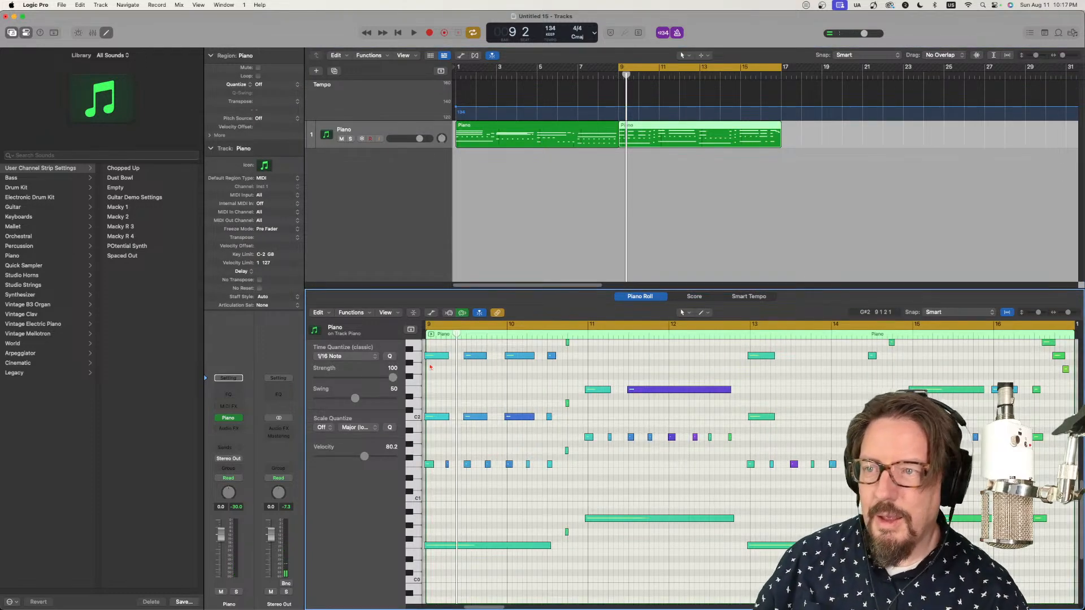
left_click(424, 546)
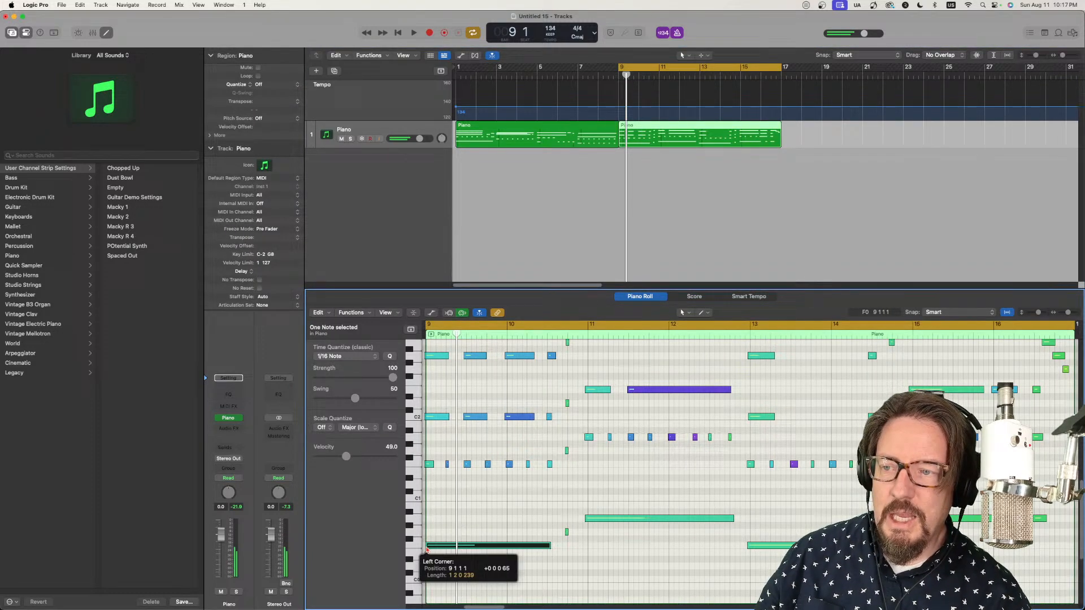
left_click(429, 463)
left_click(429, 417)
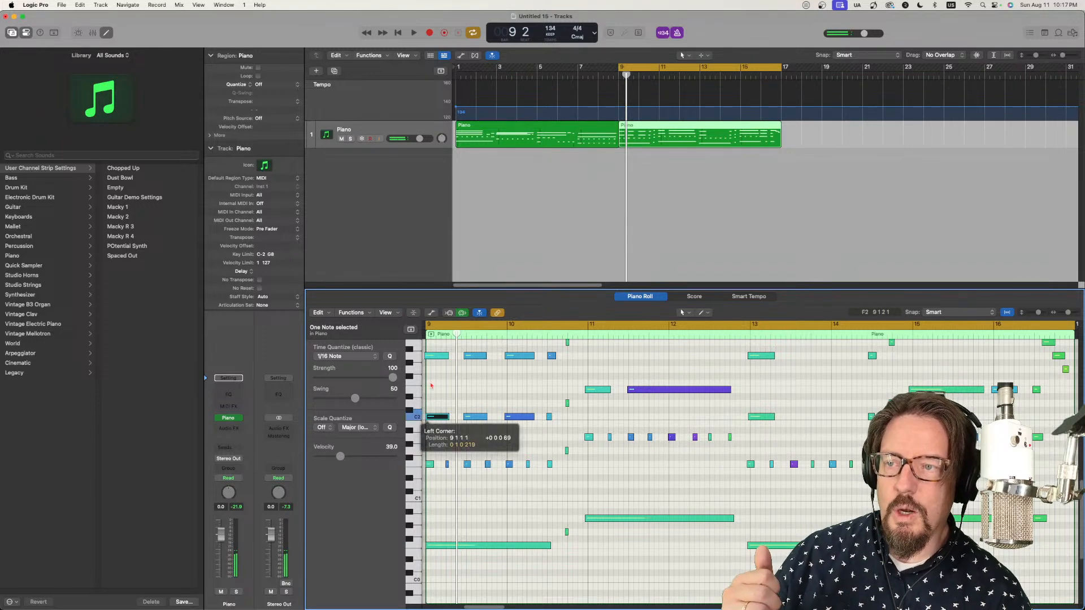
left_click(428, 355)
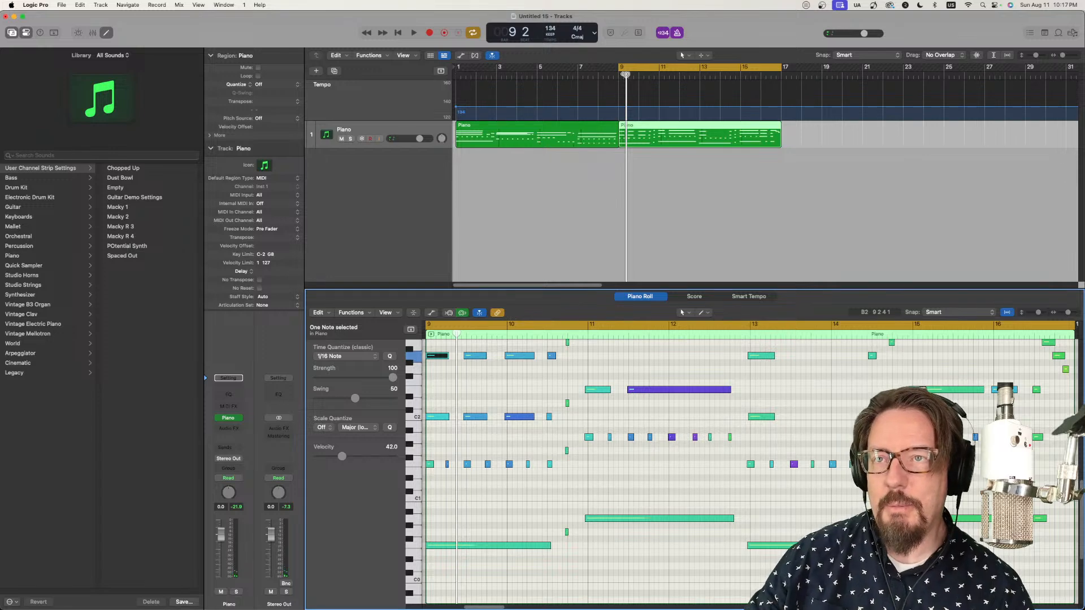
key("space")
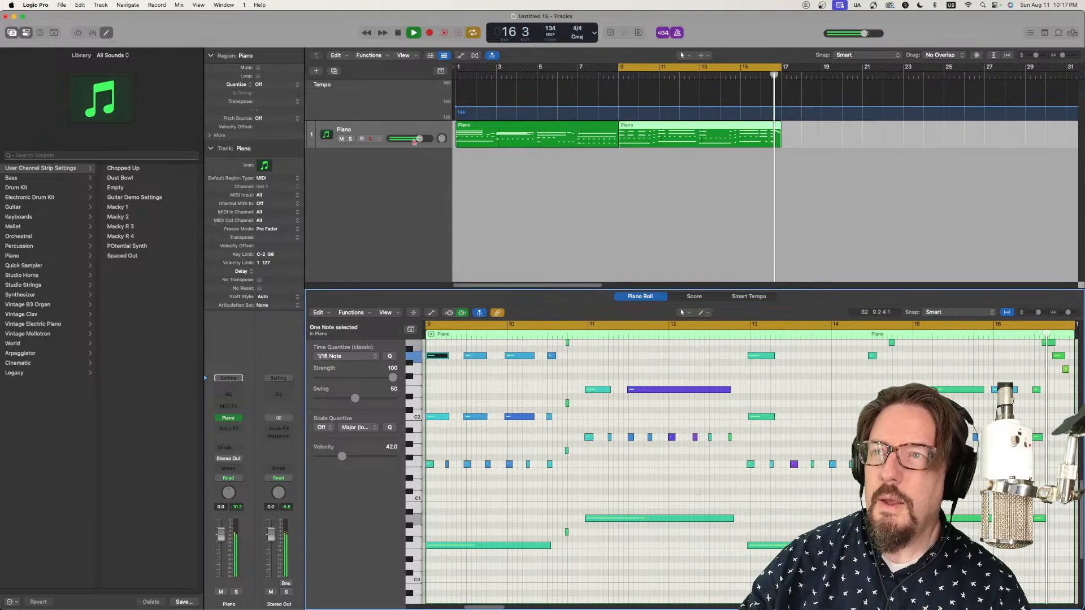
key("space")
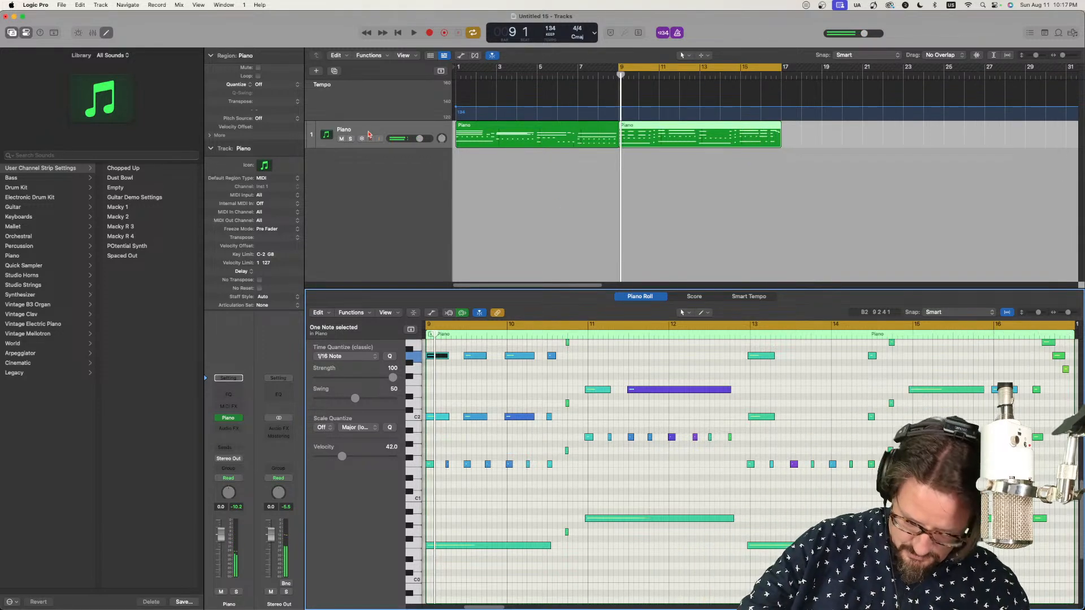
Step: Duplicate the Piano track as a new empty track with the same instrument, and play through the cycled bars 9–17
key("super+d")
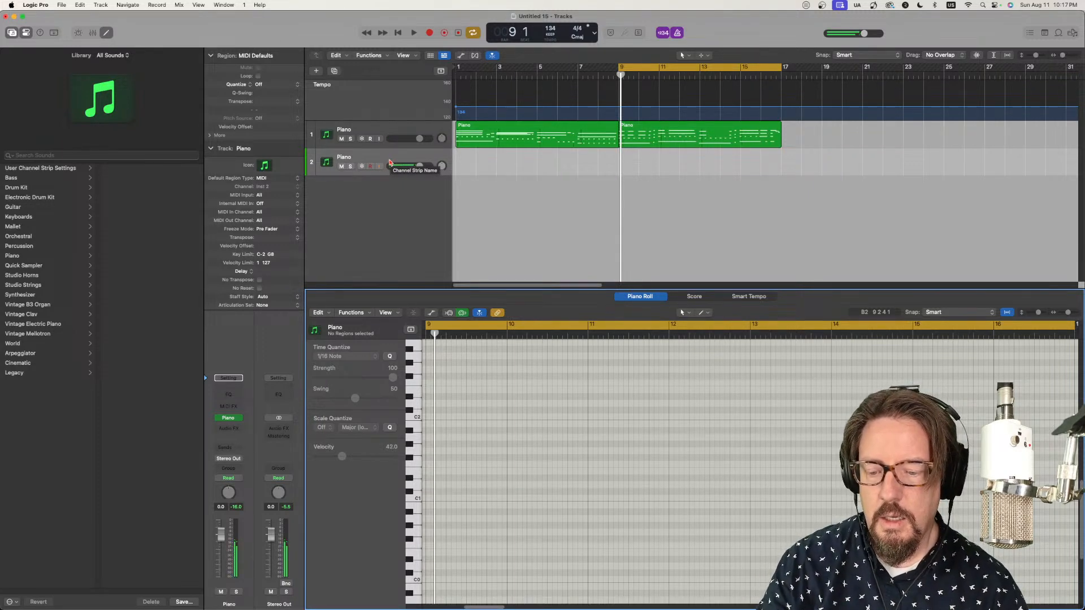
key("space")
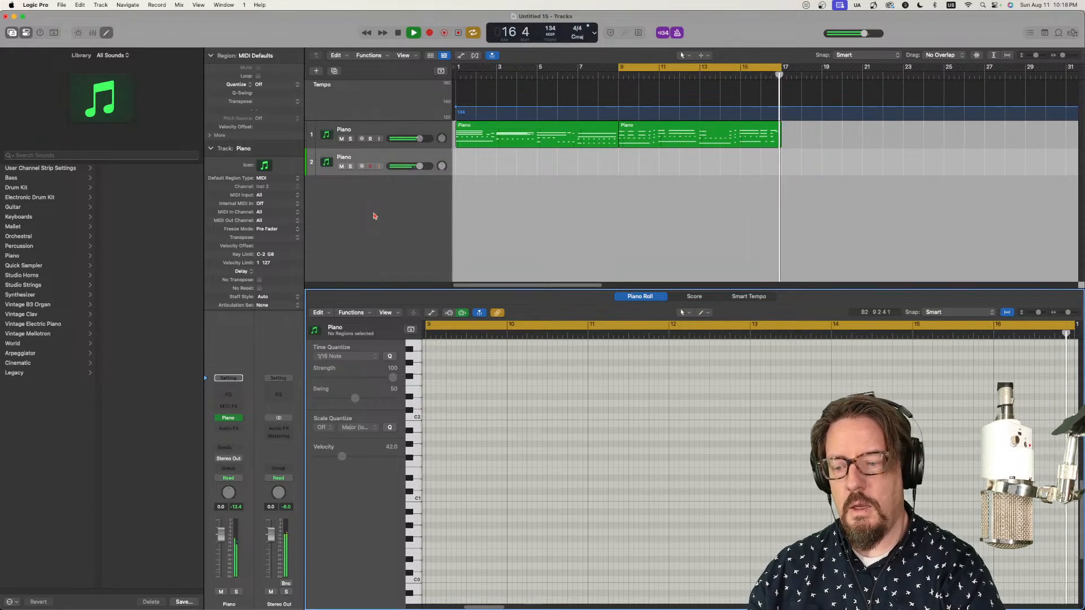
key("space")
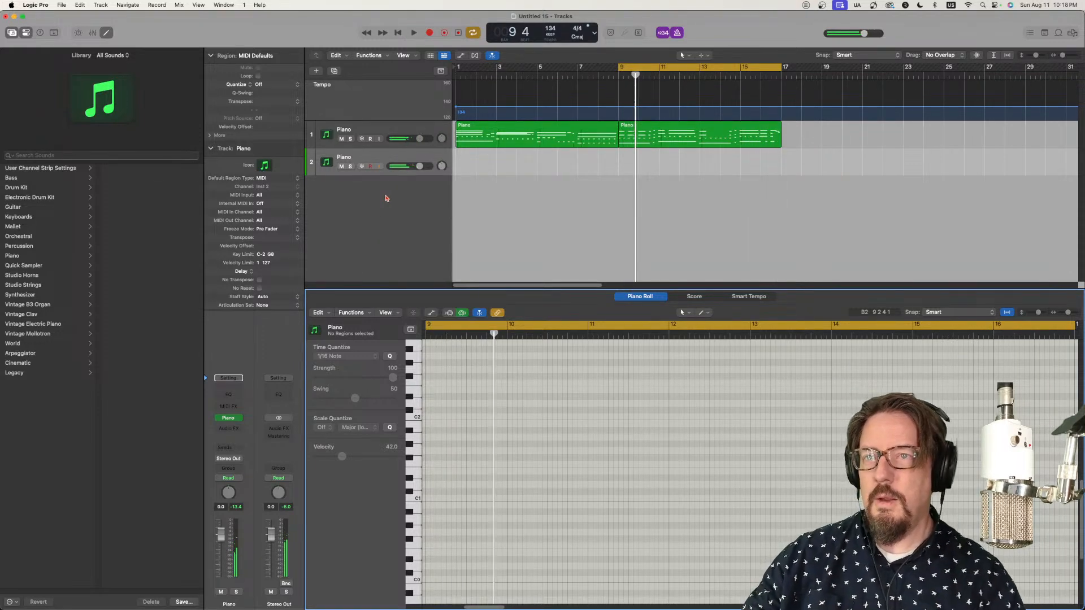
Step: Show the Piano region at bar 9 in the Score editor and play the cycled section to check its notation
left_click(644, 131)
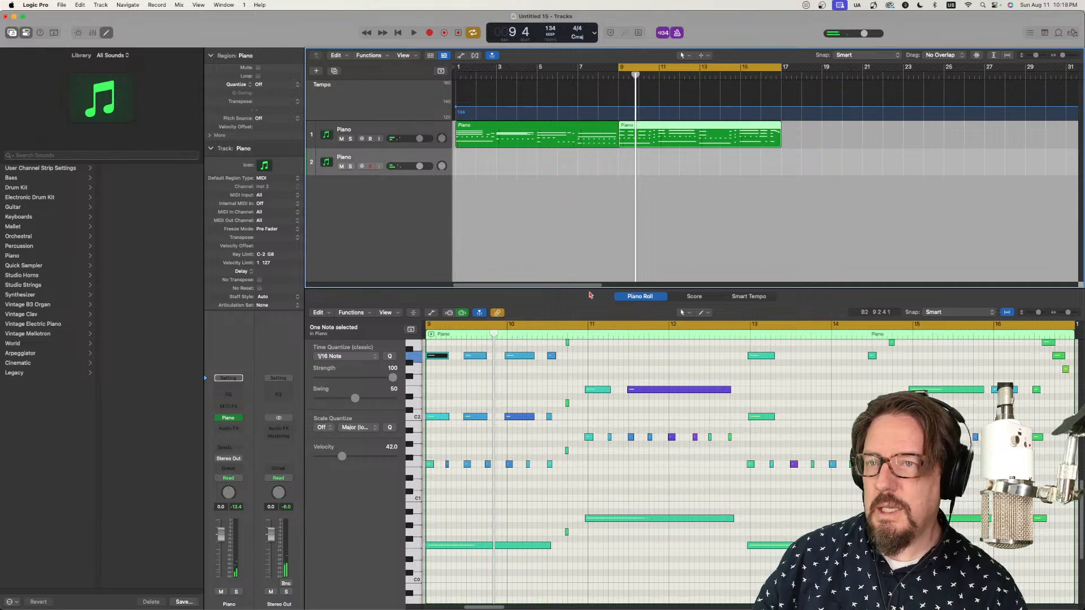
key("n")
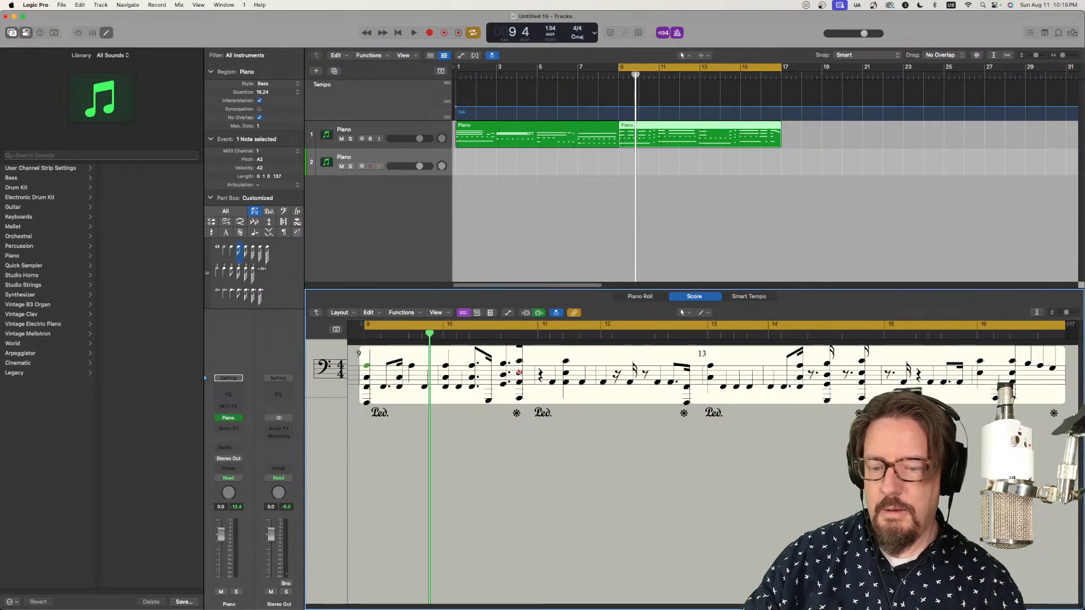
key("space")
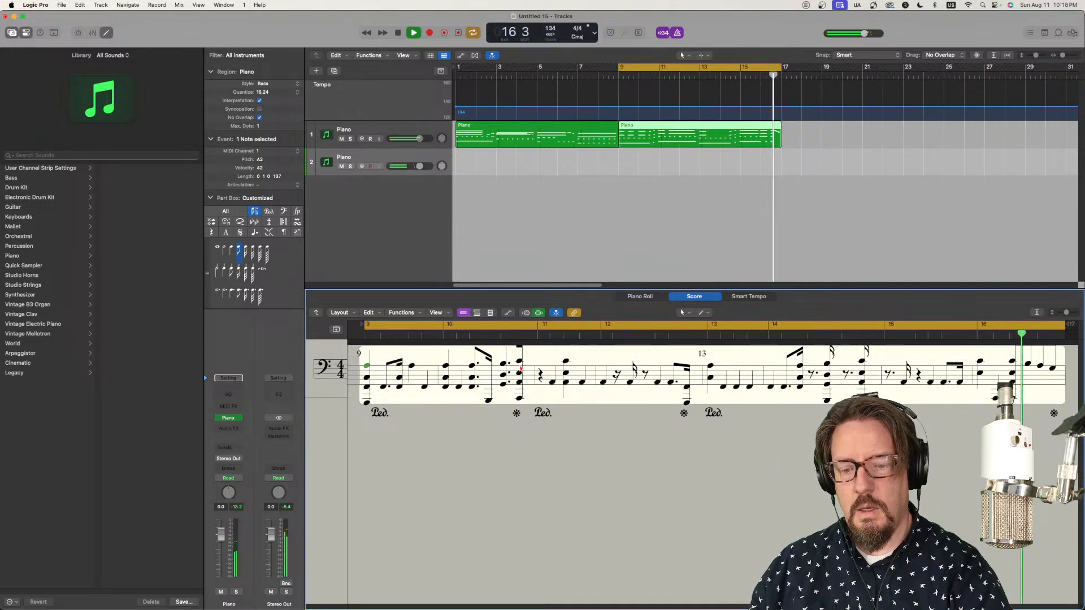
key("space")
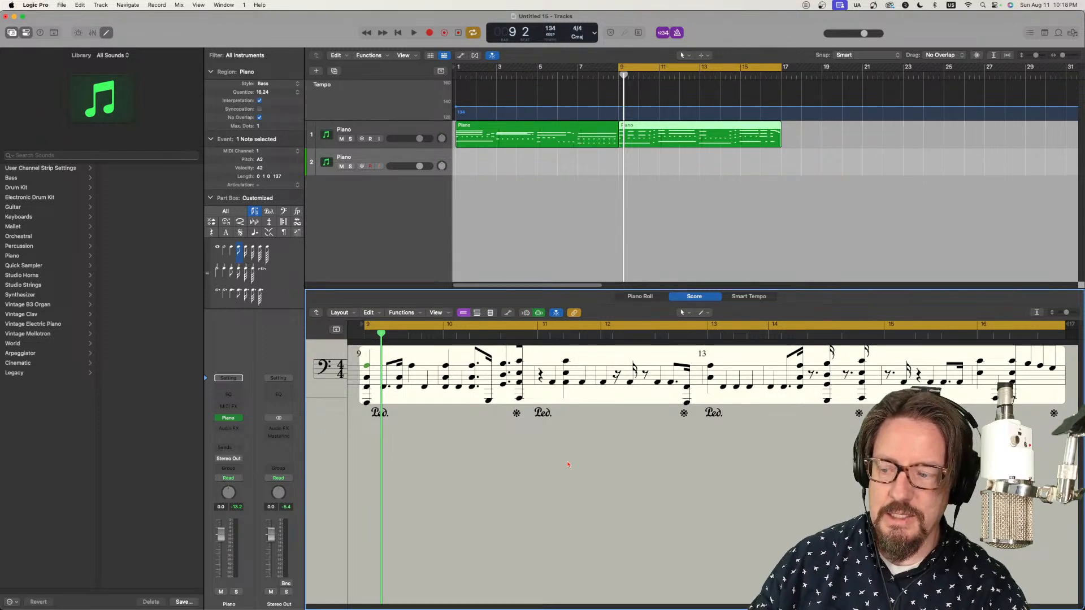
key("space")
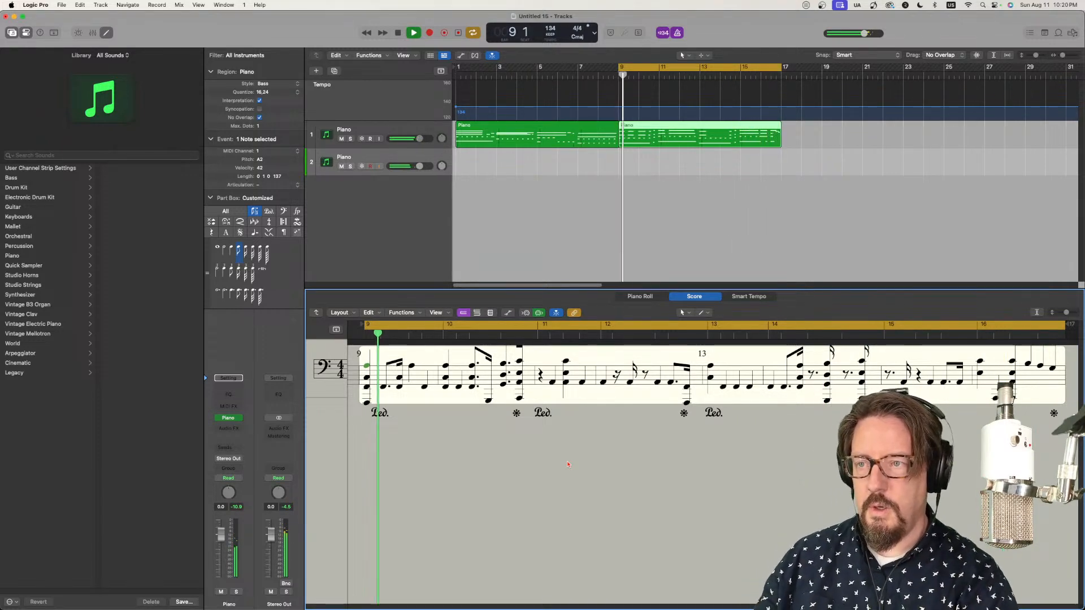
key("space")
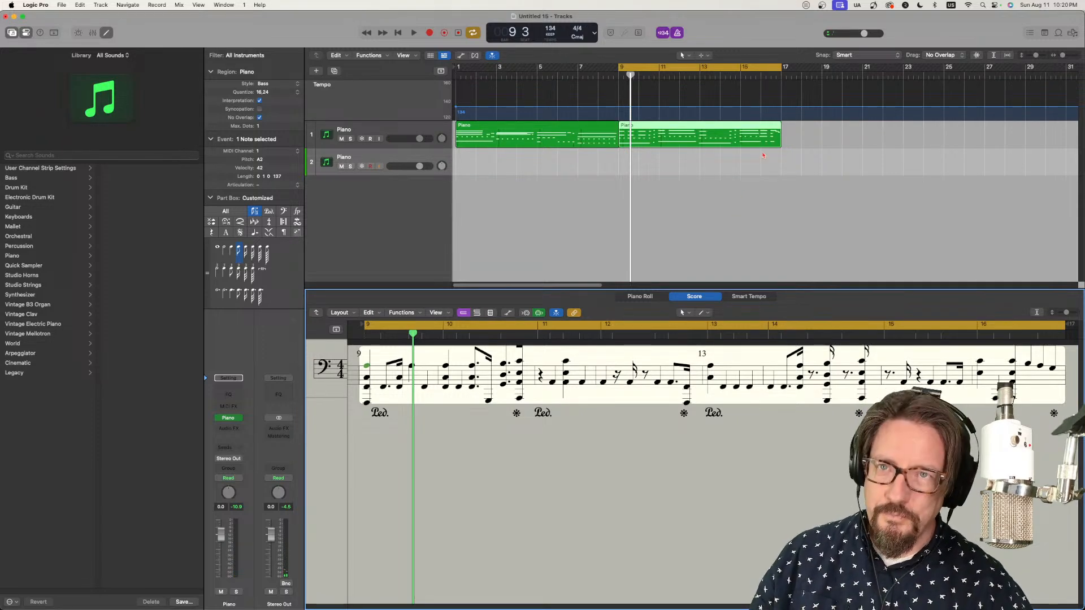
Step: Loop the second Piano region out to bar 41 and extend the cycle range's end to bar 41
left_click_drag(784, 127, 1019, 152)
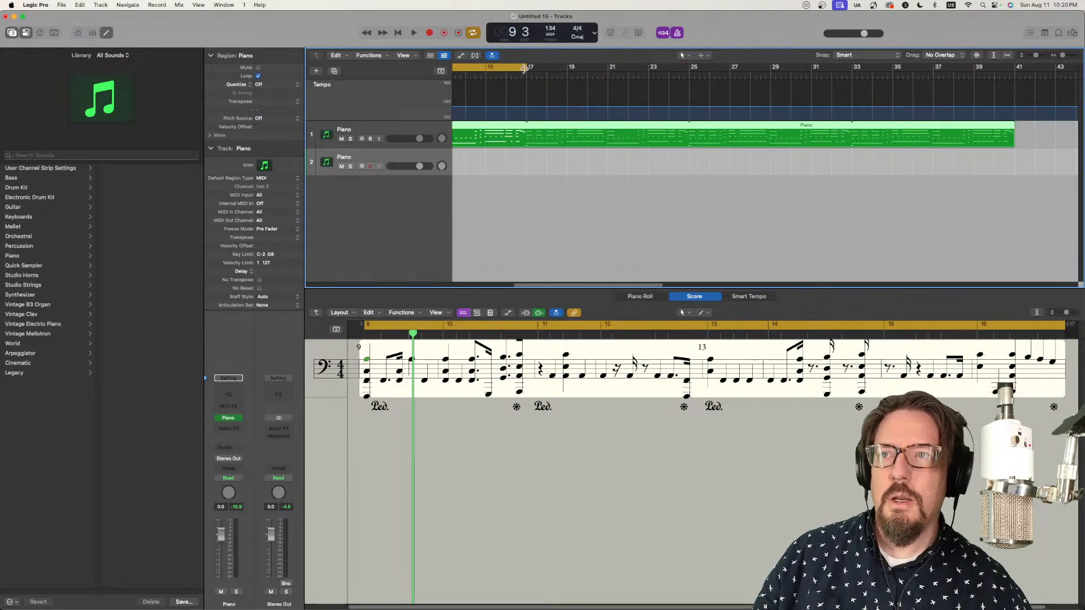
left_click_drag(525, 68, 1015, 172)
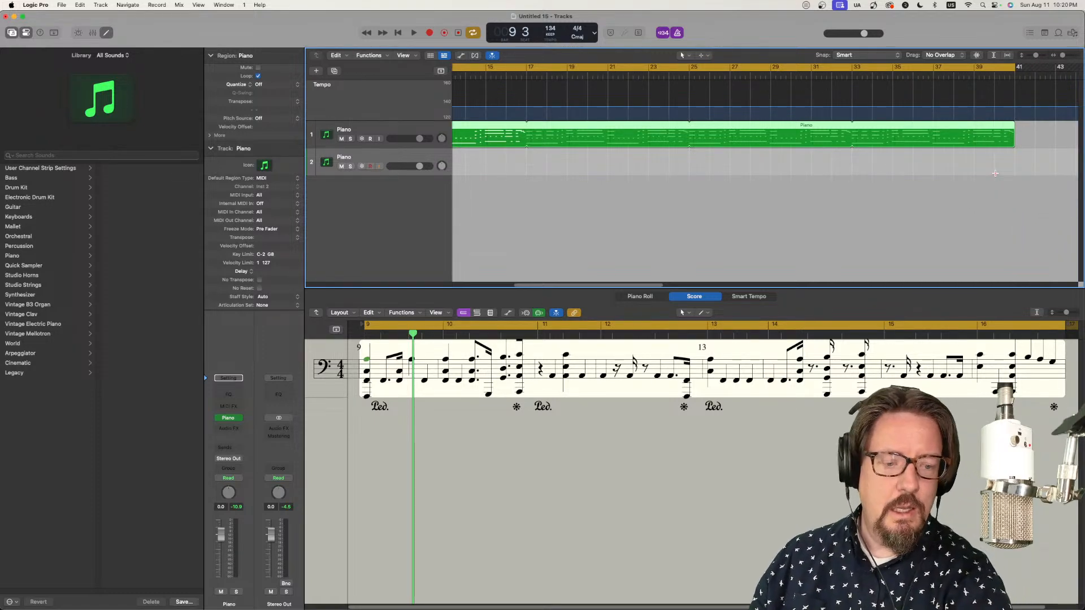
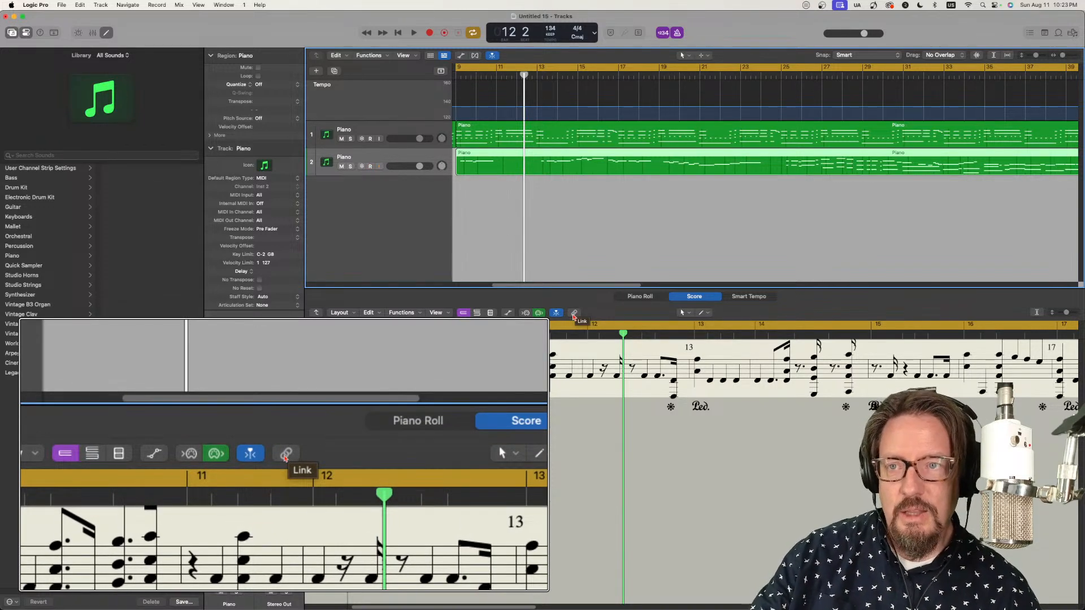
Step: Open the second track's Piano region in the Piano Roll during playback and delete the tiny stray C4 note mid-bar 15
key("space")
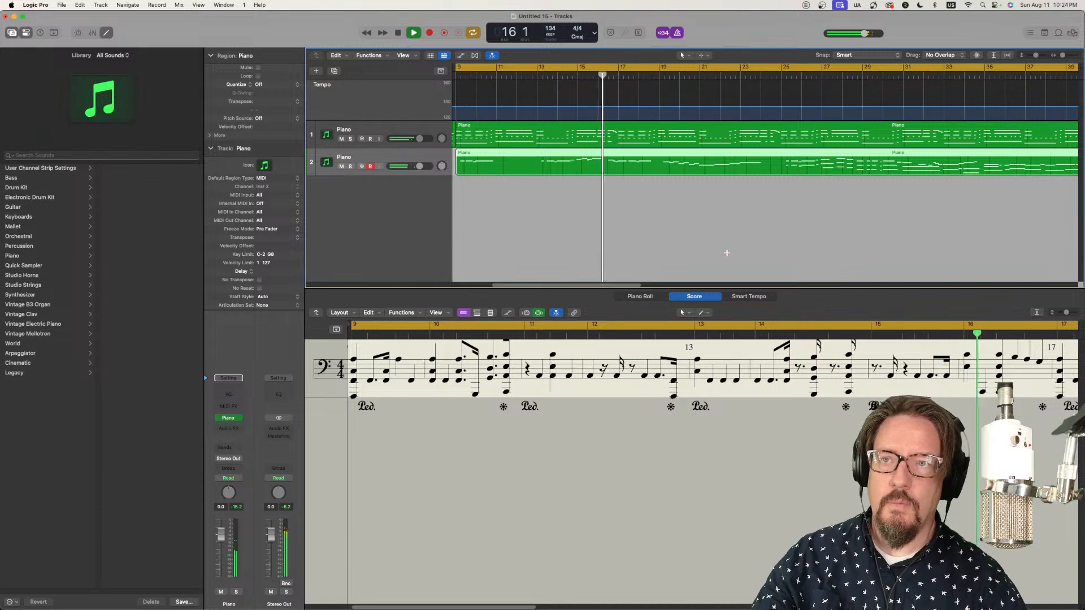
left_click_drag(592, 158, 592, 158)
double_click(592, 158)
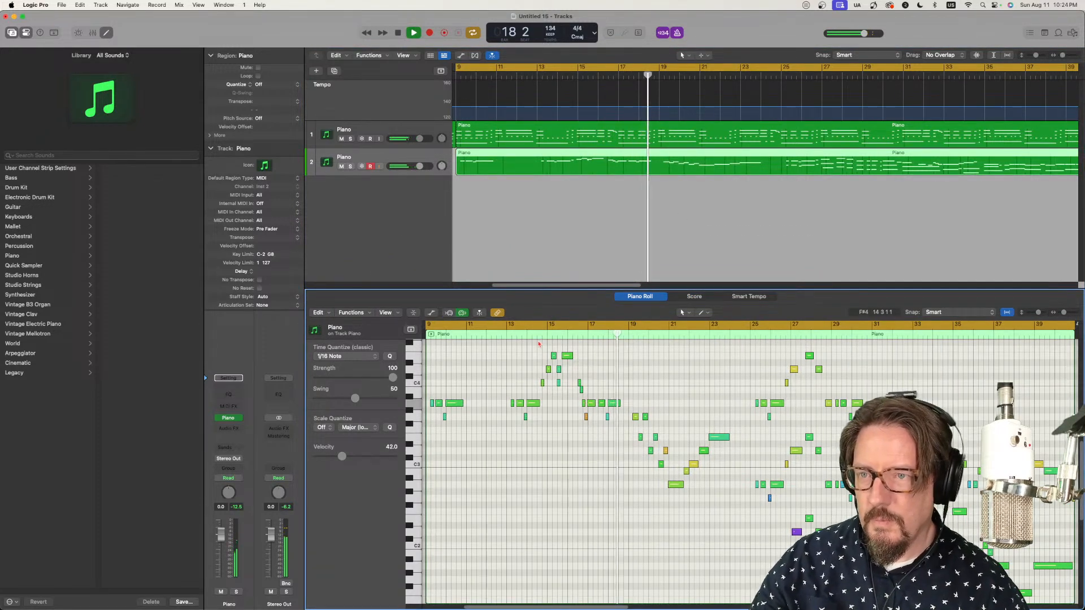
key("super+Right")
key("super+Right")
key("super+Right")
key("super+Right")
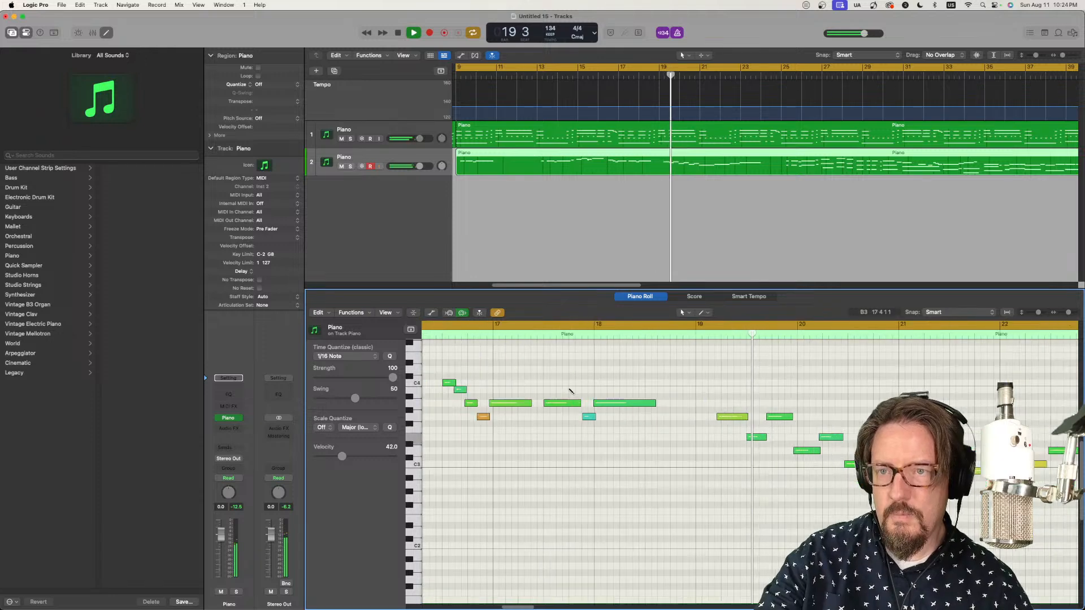
scroll(538, 418, "left", 5)
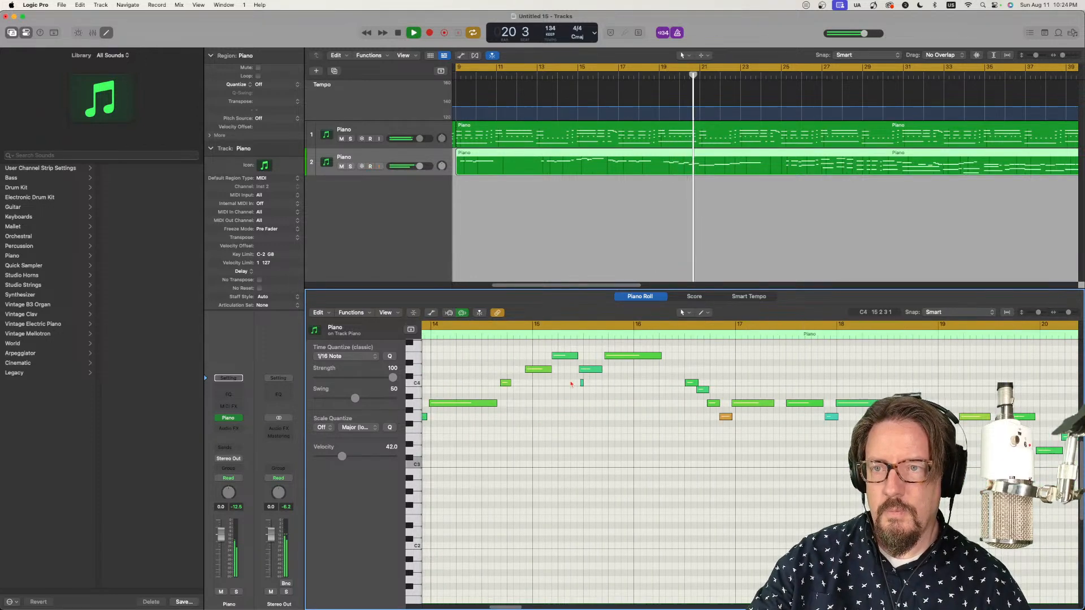
left_click(582, 383)
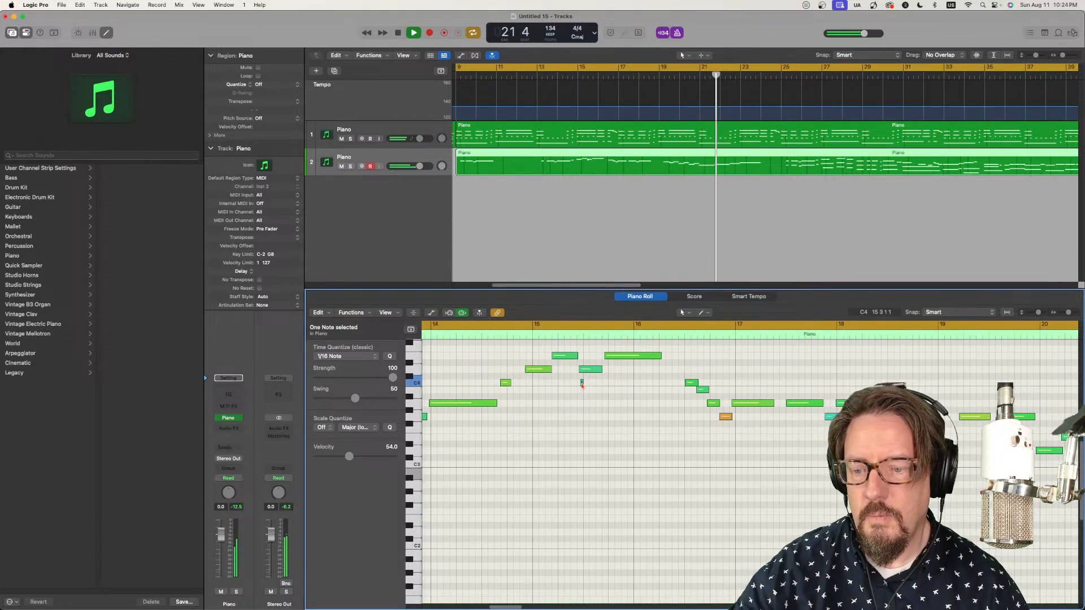
Step: Check the rest of the melody's notes up to about bar 33 while it plays, and turn off the metronome
scroll(650, 395, "right", 10)
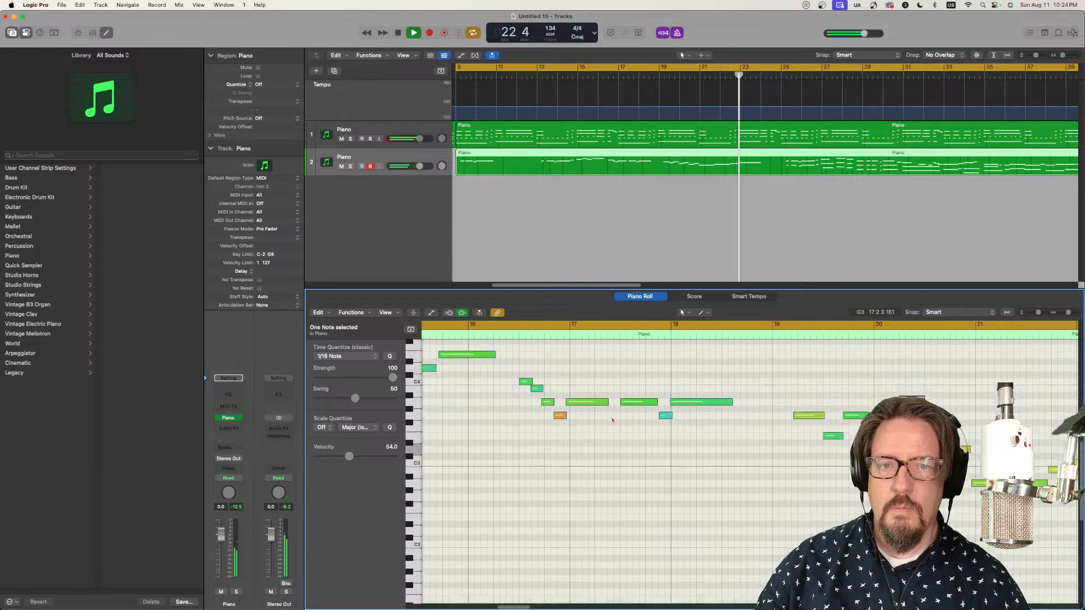
scroll(678, 367, "down", 2)
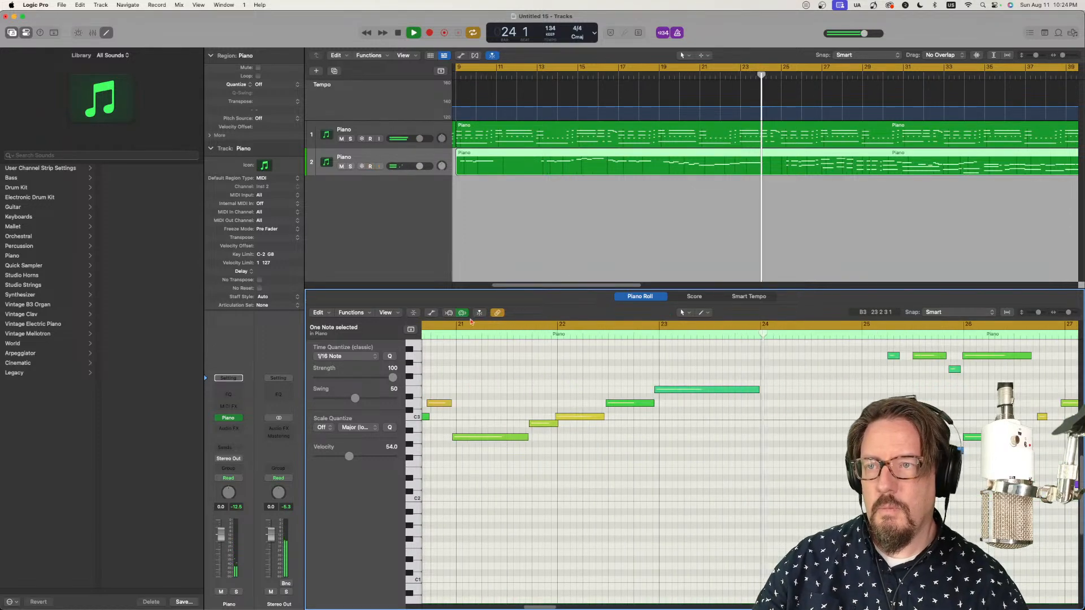
scroll(737, 431, "up", 5)
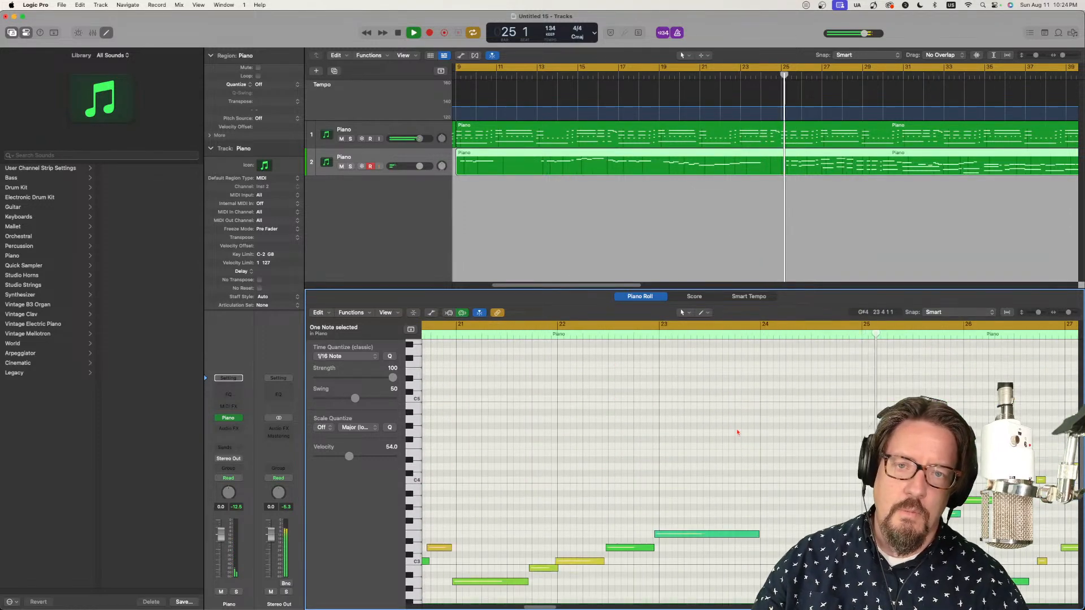
scroll(738, 432, "down", 5)
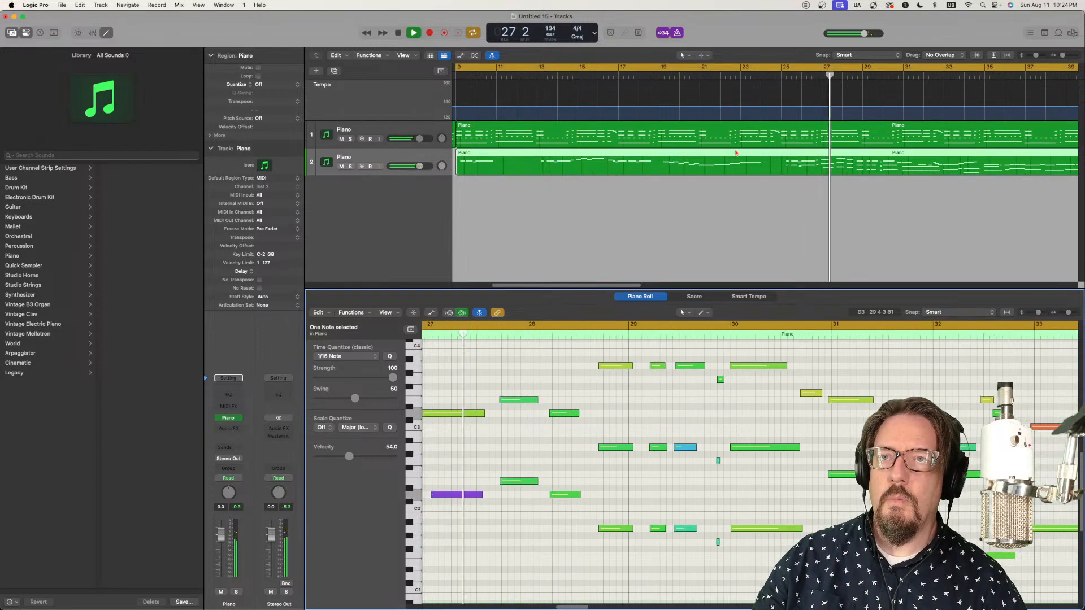
left_click(677, 33)
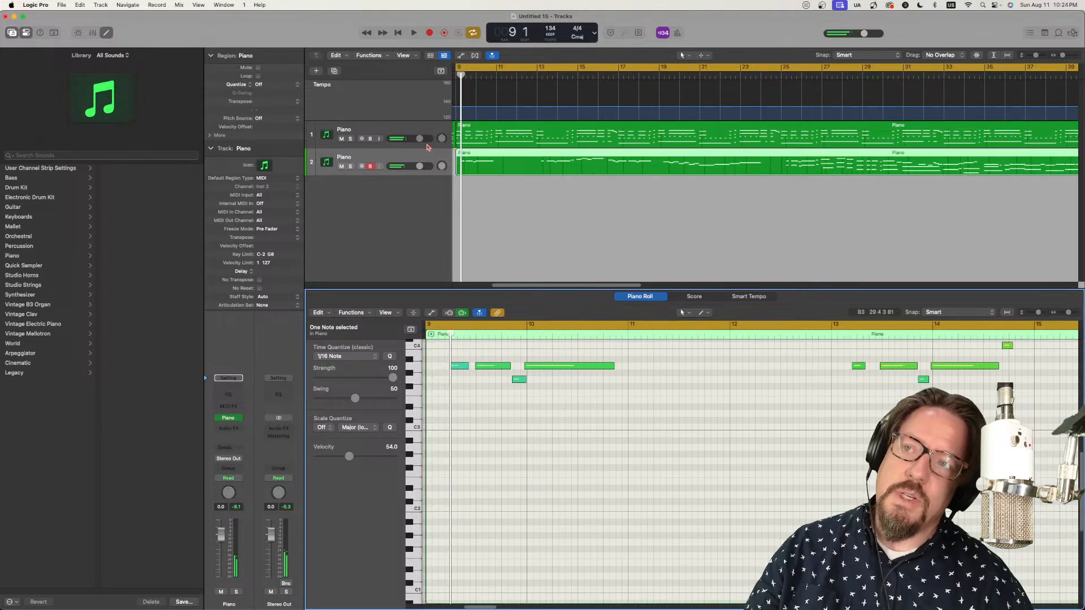
Step: Show the Groove Track component in the track headers and make the first Piano track the groove track
right_click(311, 139)
right_click(339, 115)
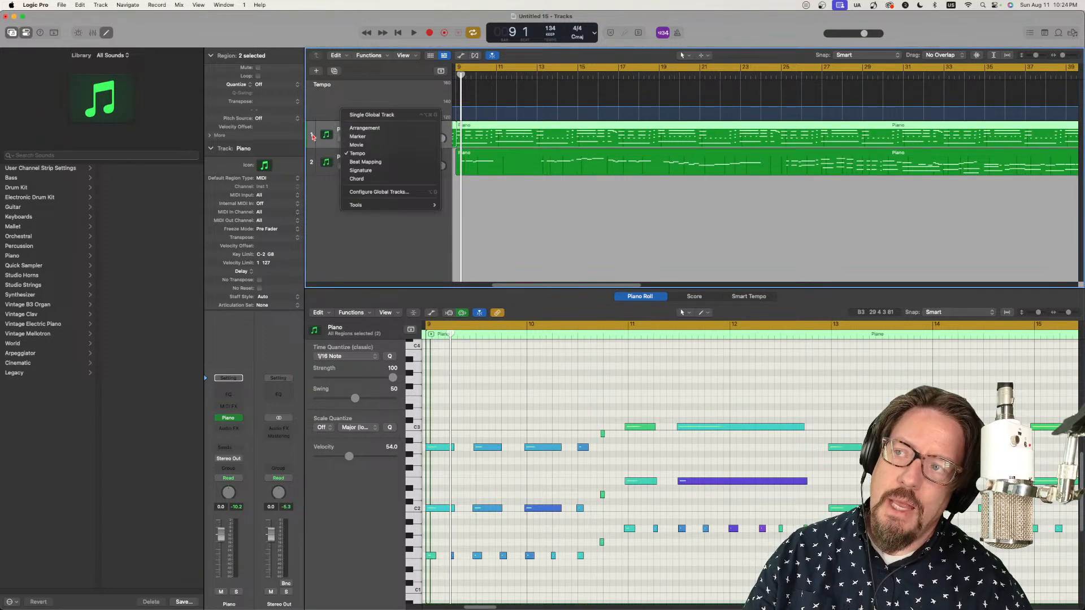
right_click(312, 137)
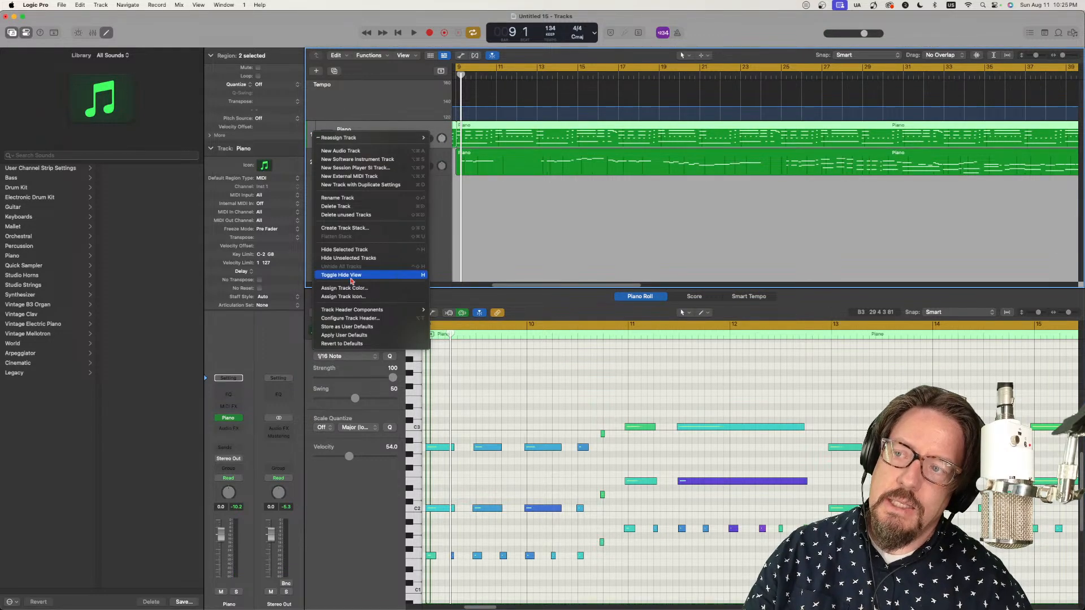
mouse_move(355, 313)
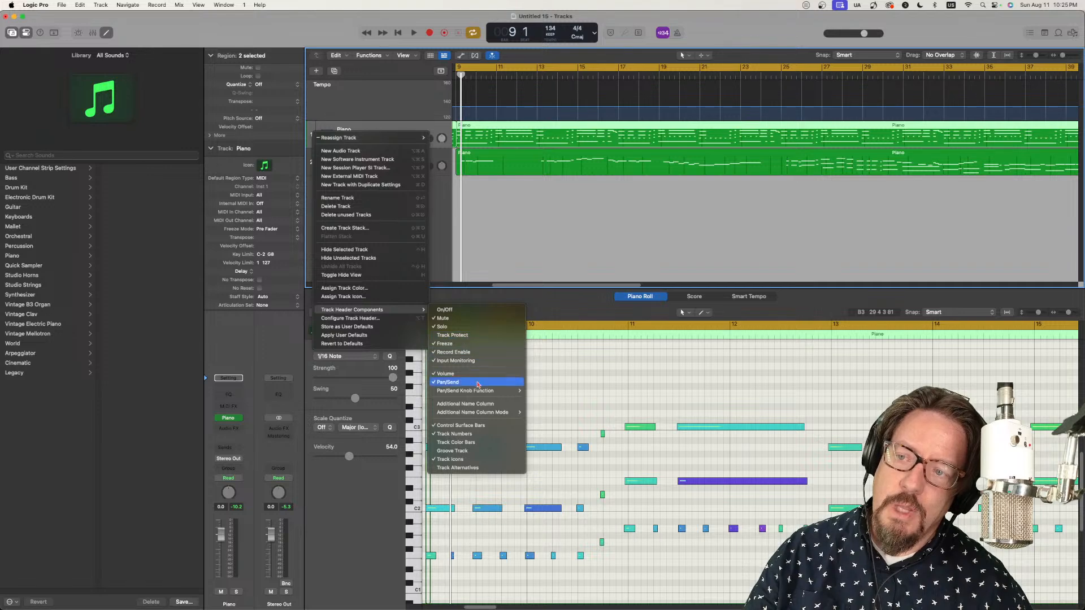
left_click(468, 451)
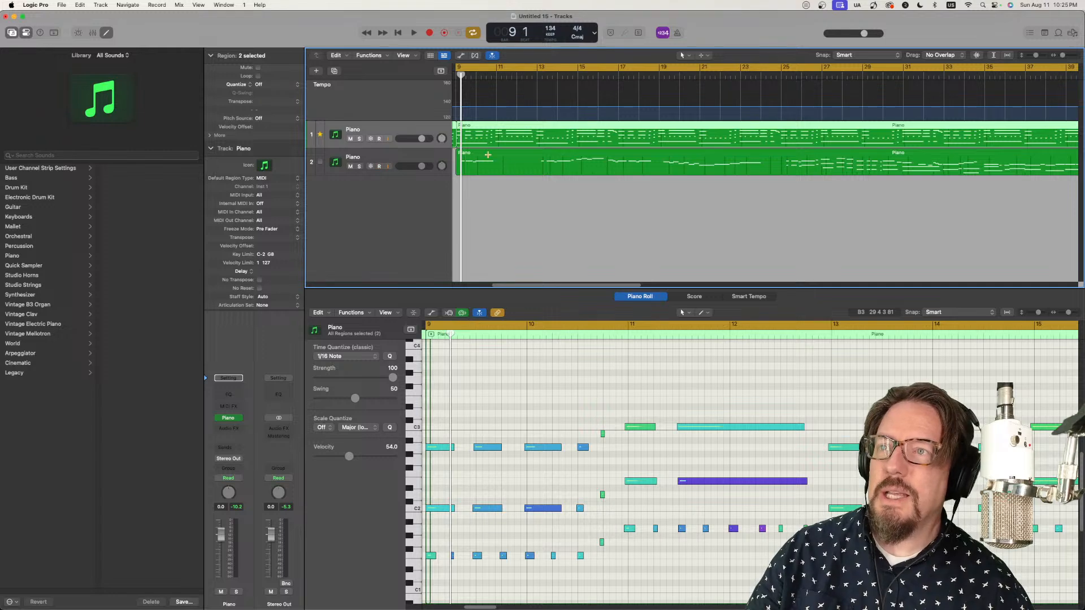
left_click(527, 183)
Step: Set the first Piano track's region to Smart Quantize at 1/8 Note and have the second track match its groove
left_click(511, 131)
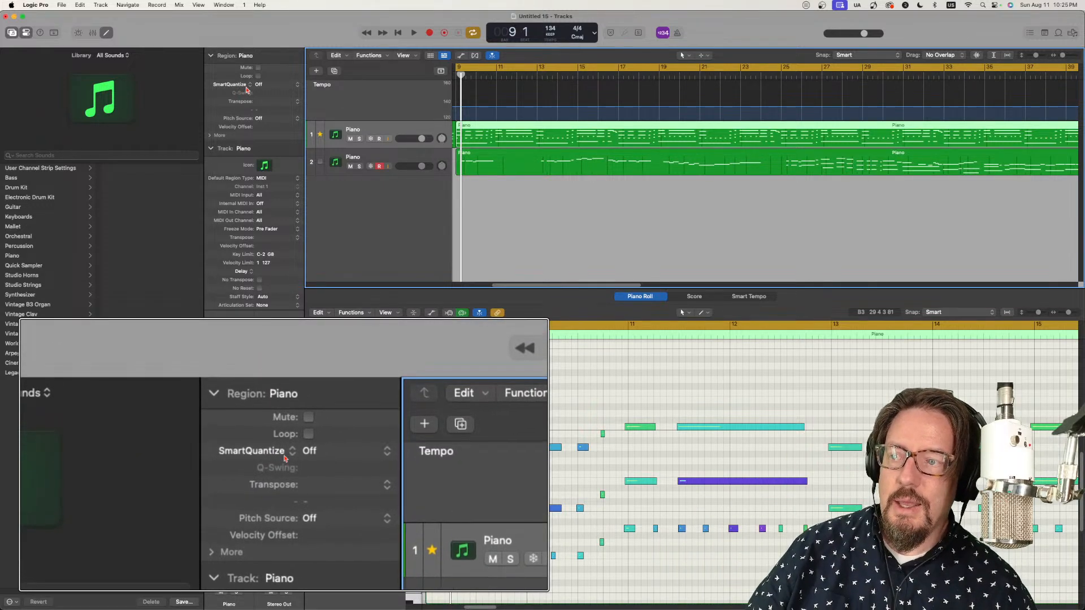
left_click(247, 86)
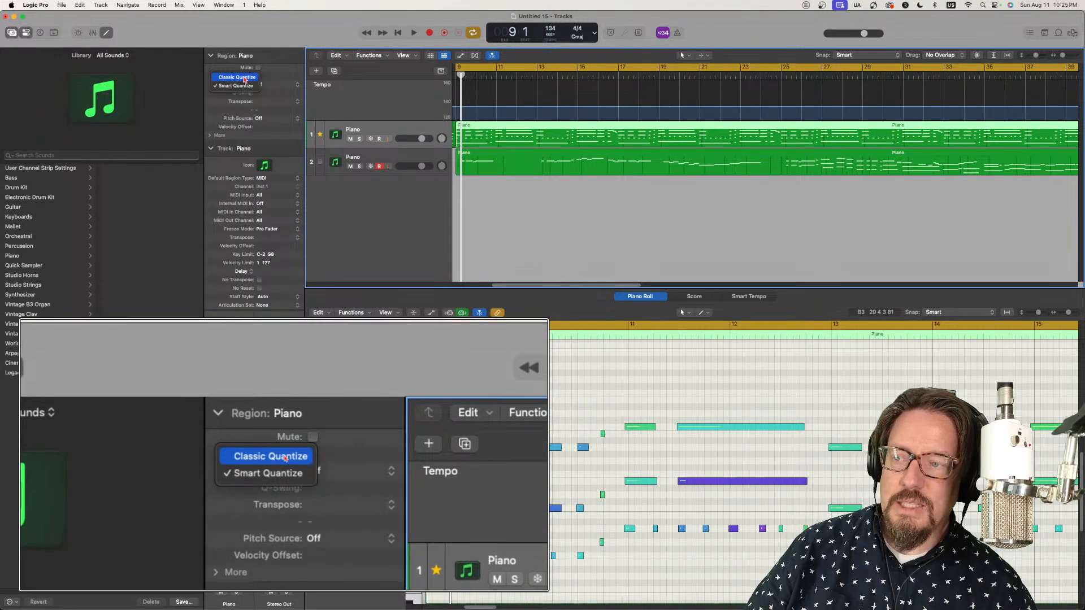
left_click(254, 103)
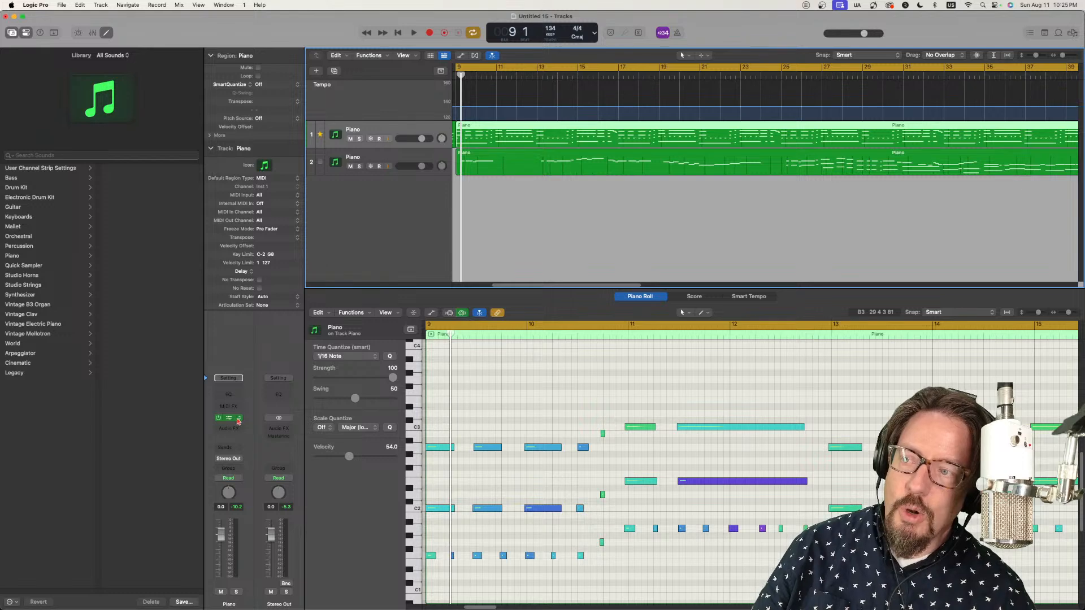
left_click(265, 85)
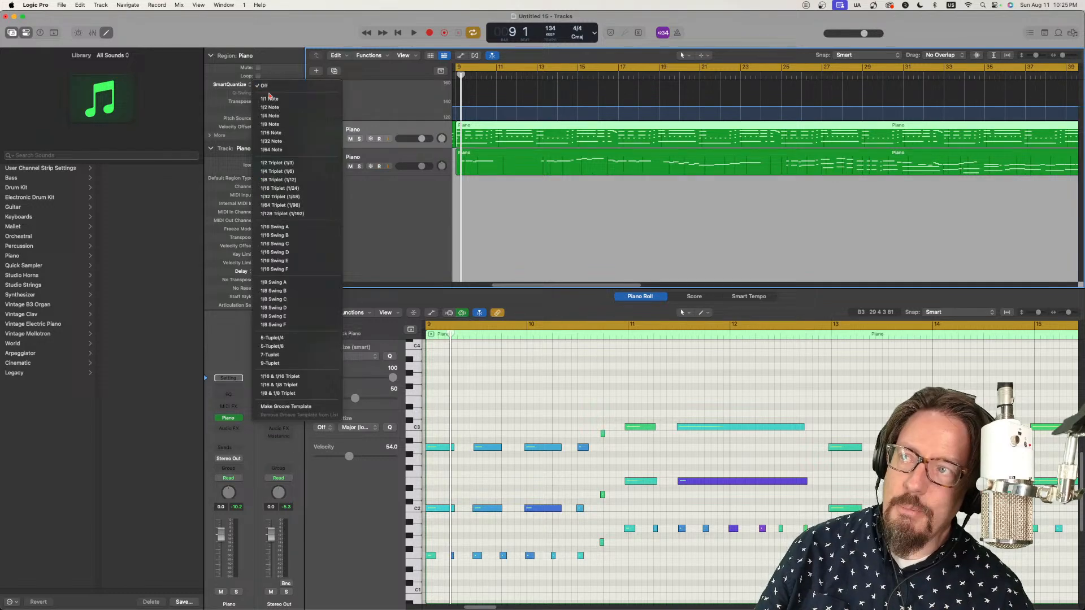
left_click(286, 125)
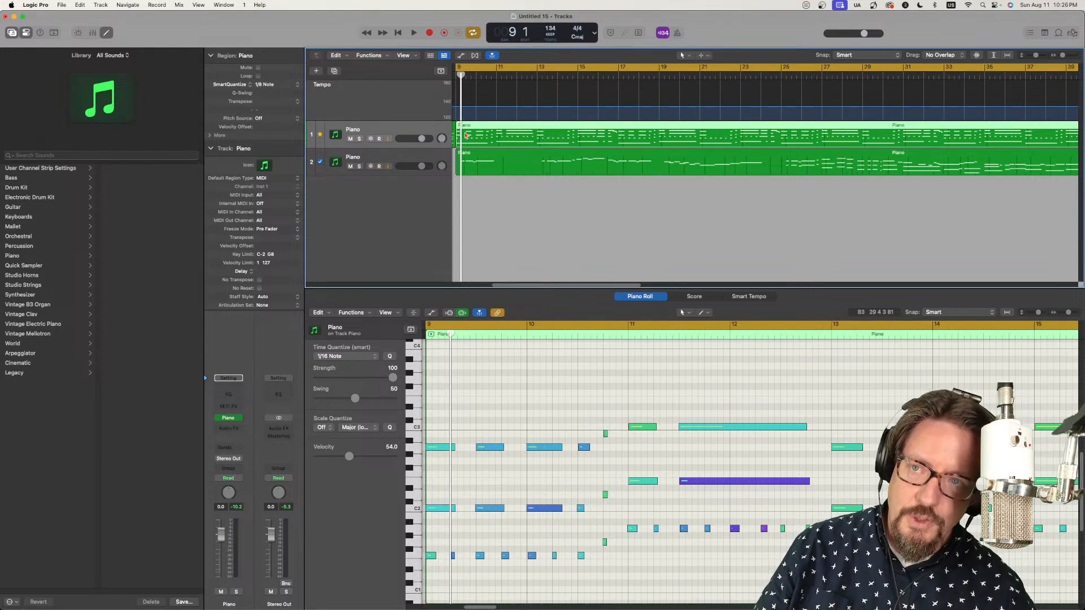
Step: Play both tracks and follow the second Piano region's notes in the Piano Roll, restarting playback from bar 13
key("space")
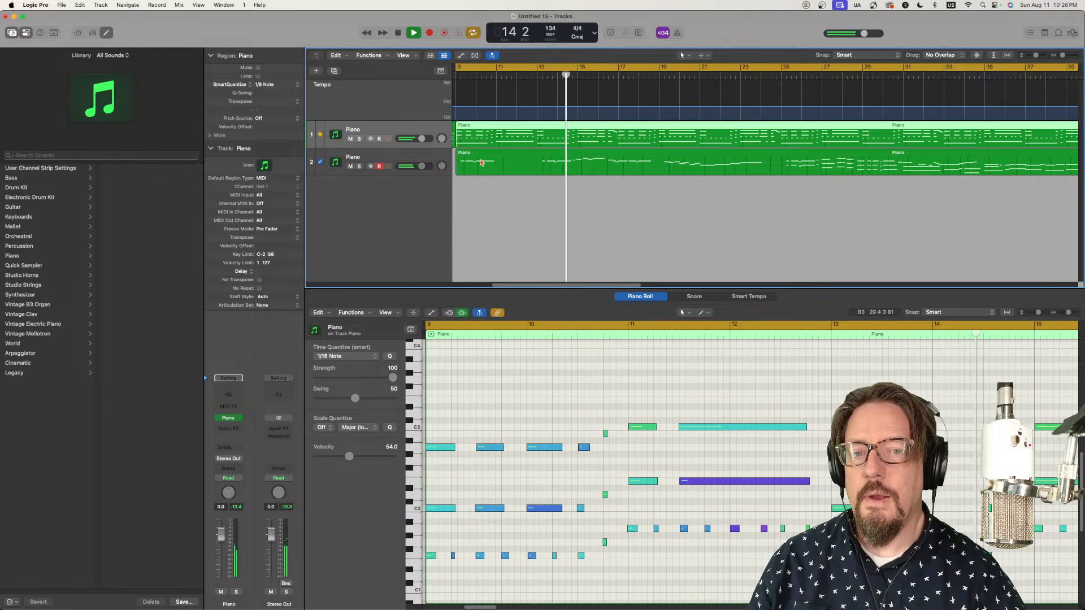
left_click(574, 160)
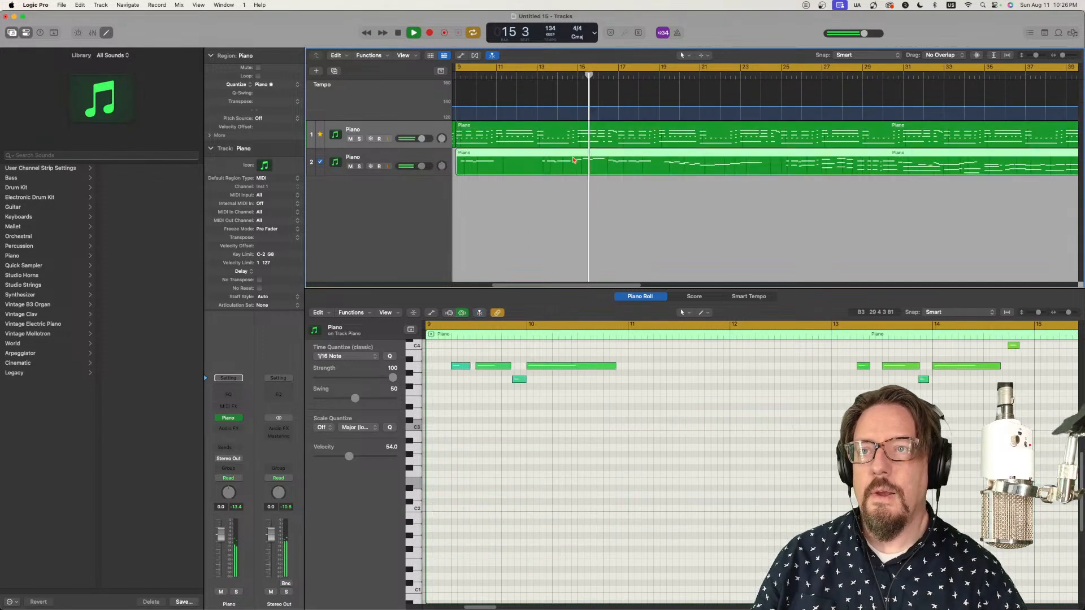
scroll(599, 396, "up", 5)
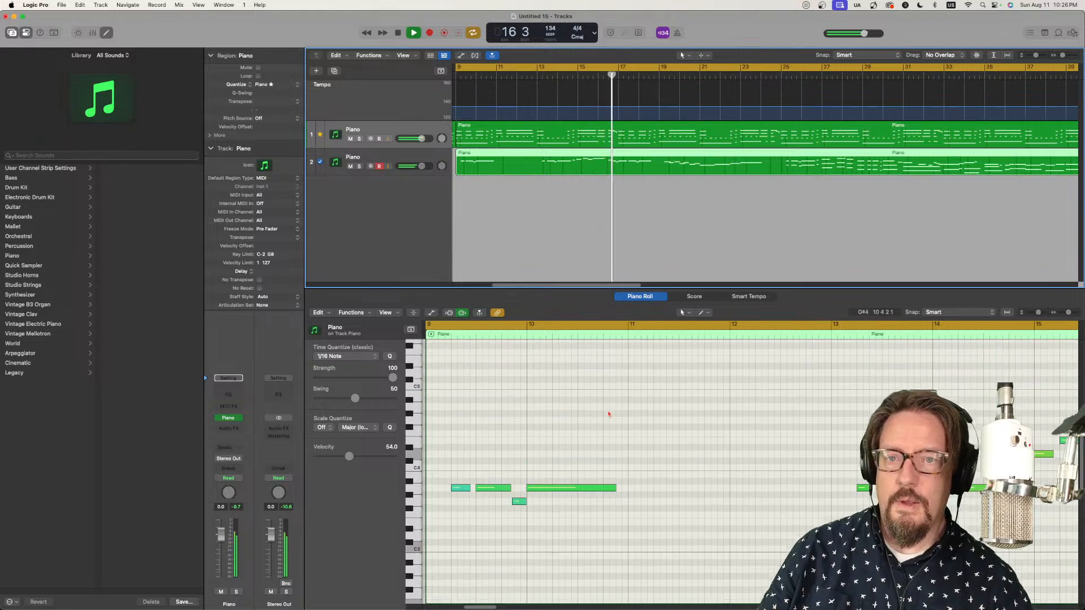
left_click(479, 313)
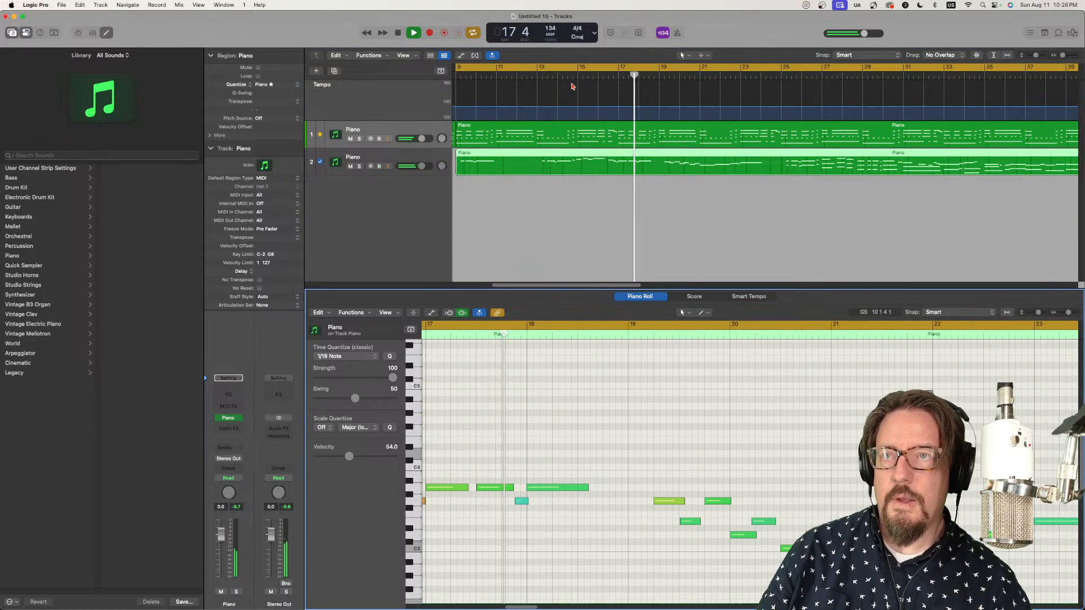
left_click(540, 75)
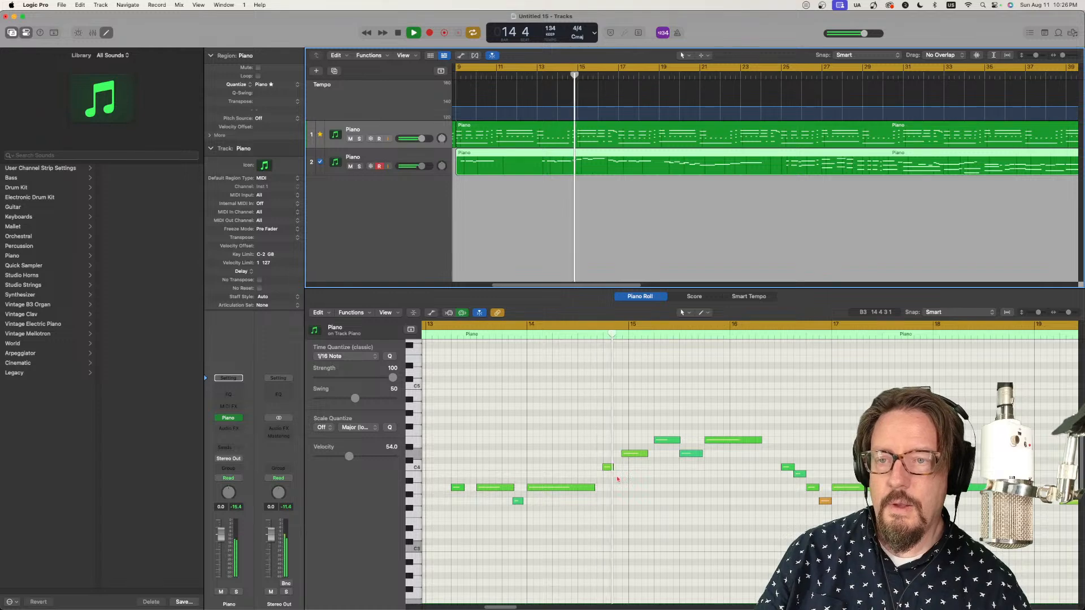
Step: Stop playback and move the D4 note just before bar 15 so that it starts on bar 15
key("space")
left_click(624, 454)
left_click_drag(624, 457, 637, 458)
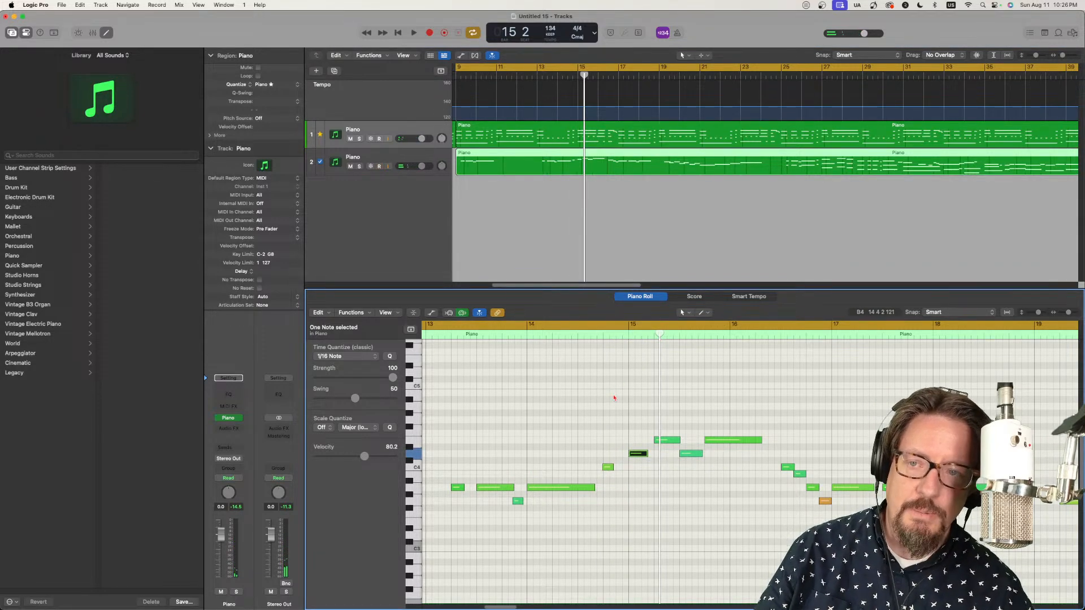
Step: Turn off the cycle range and play the melody from about bar 13, checking its notes through bar 24
left_click(456, 324)
double_click(451, 337)
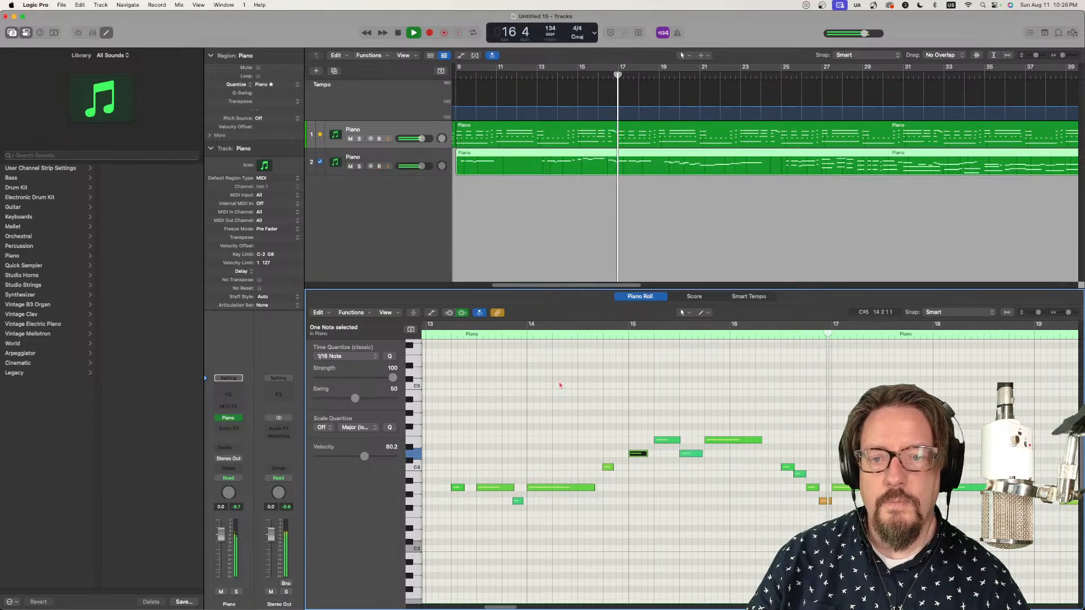
scroll(678, 477, "right", 6)
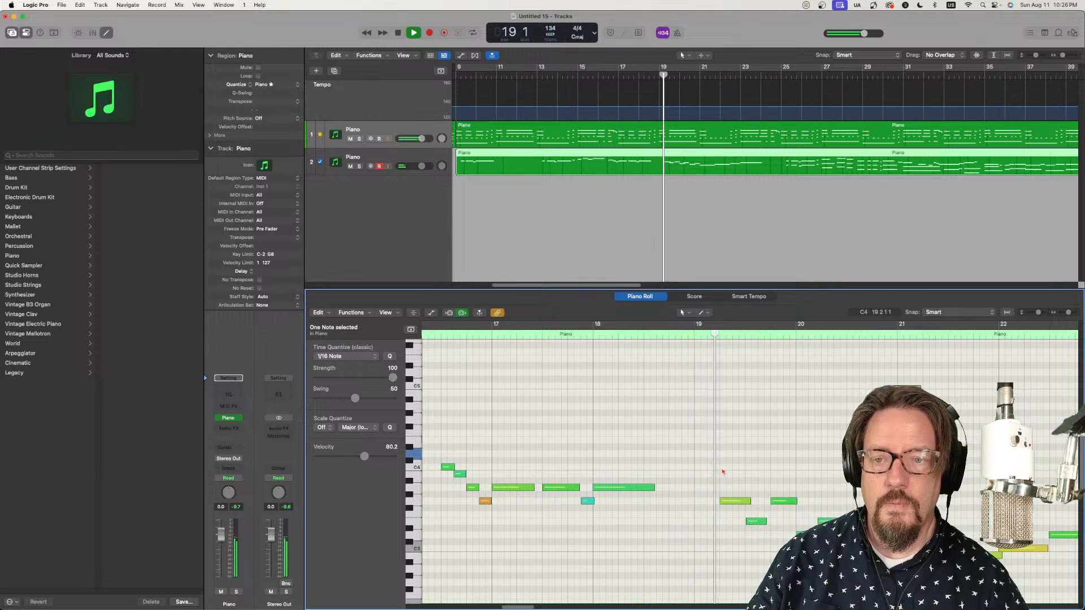
scroll(722, 472, "down", 3)
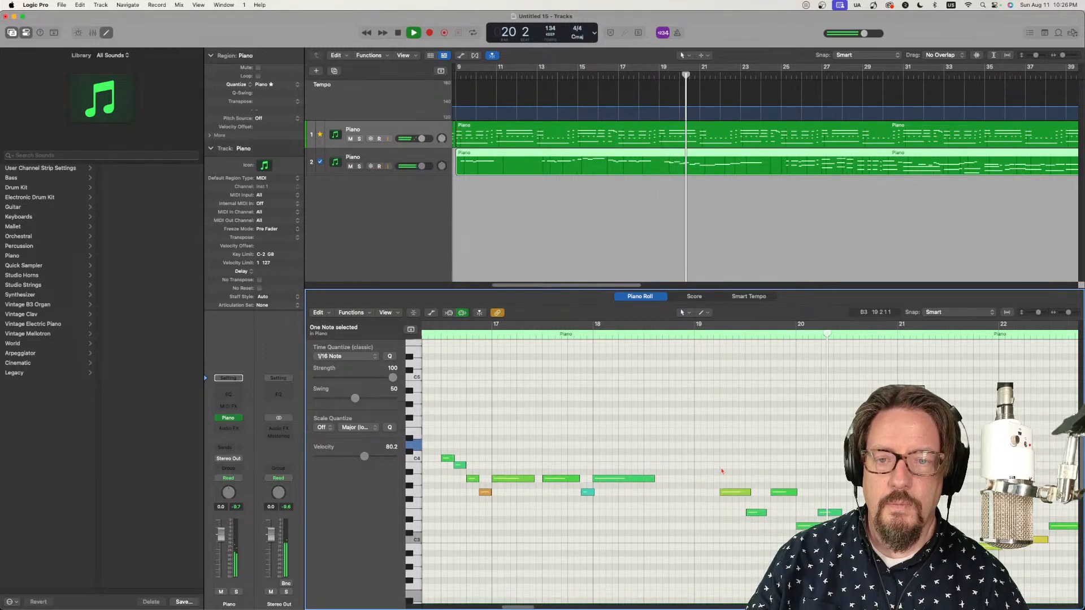
scroll(706, 470, "right", 6)
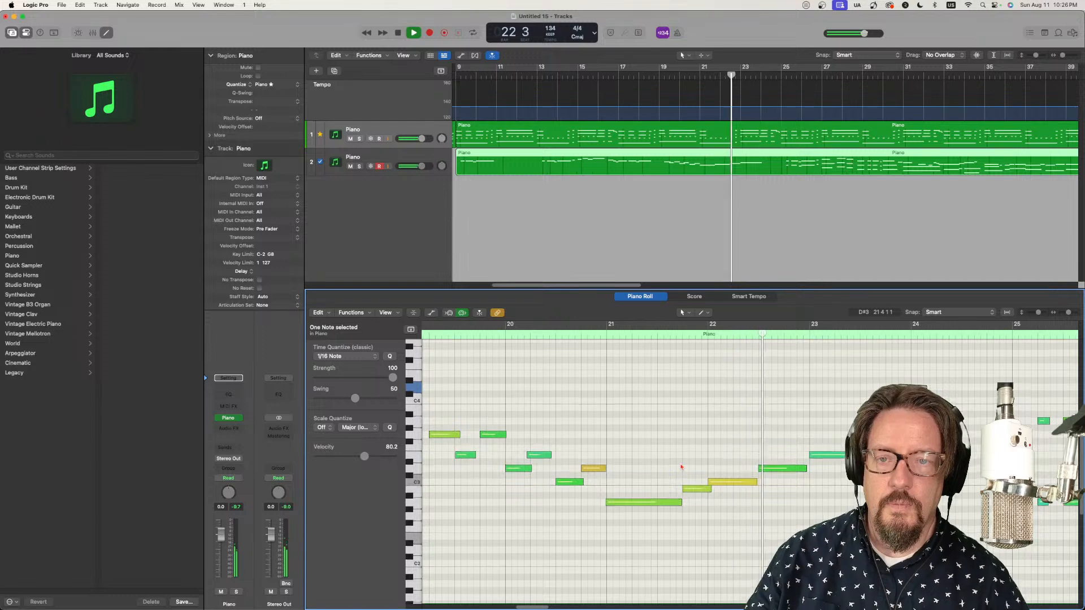
scroll(681, 467, "up", 1)
scroll(684, 467, "right", 3)
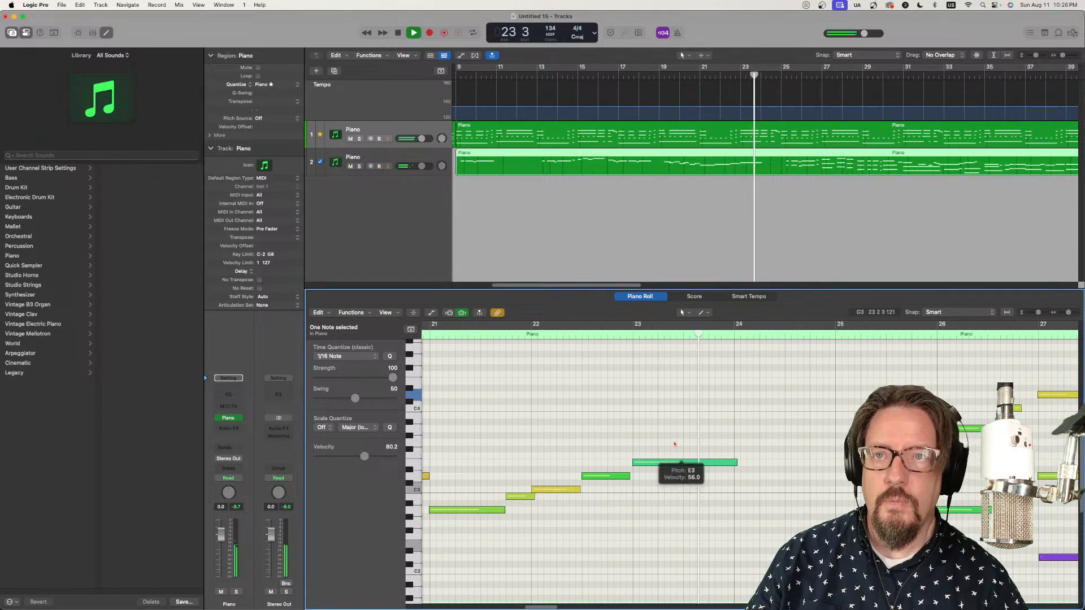
Step: Set the Q-Strength of the first track's Piano region to 85% in its additional region parameters
left_click(513, 127)
key("space")
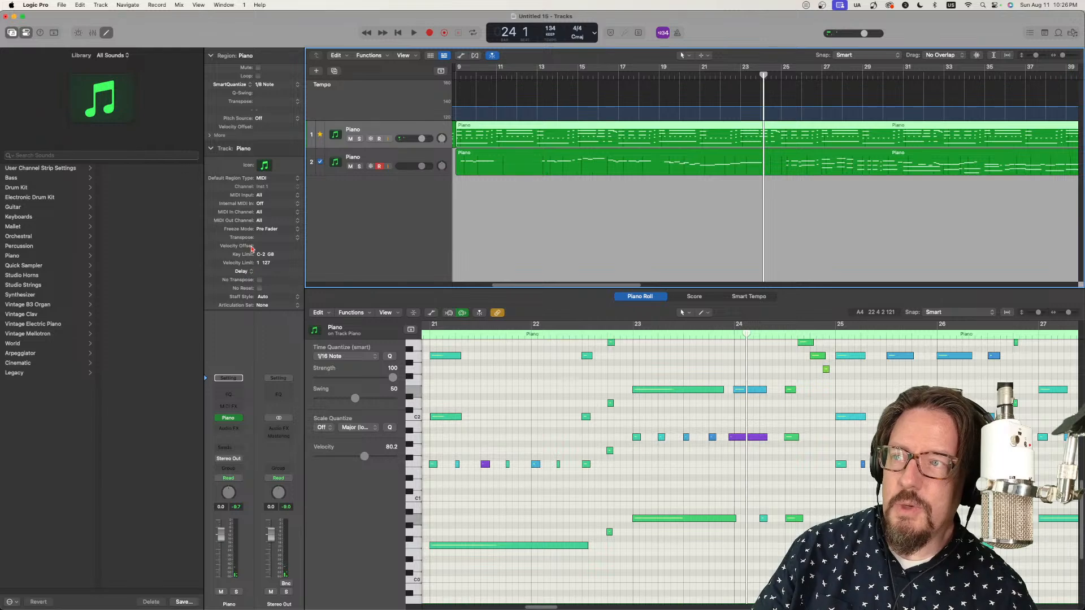
left_click(210, 136)
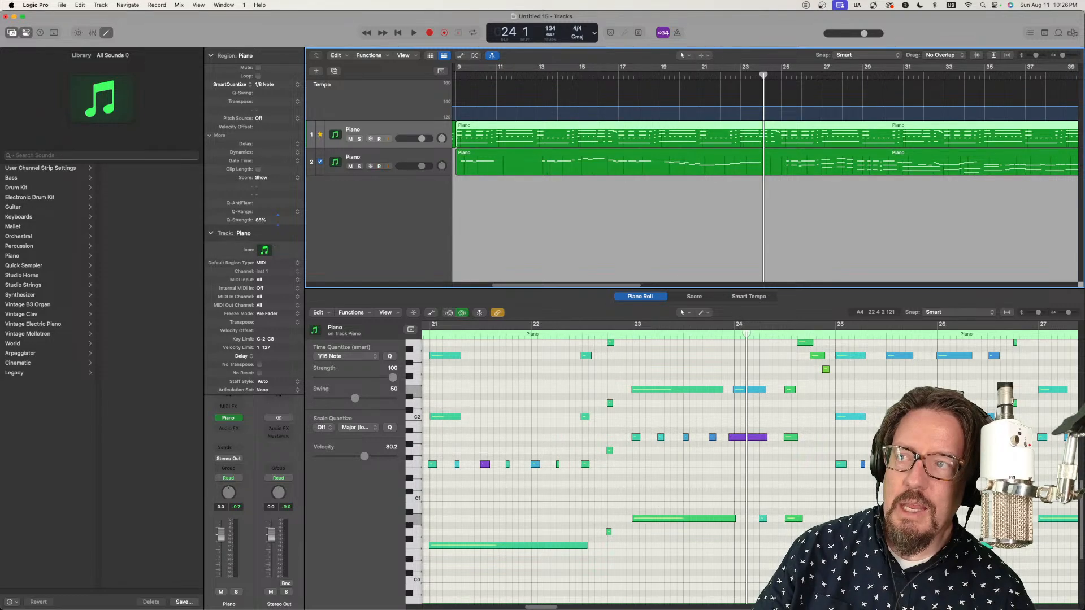
Step: Play on from bar 24 to check the first Piano region's timing, and show the second track's region in the Piano Roll
key("space")
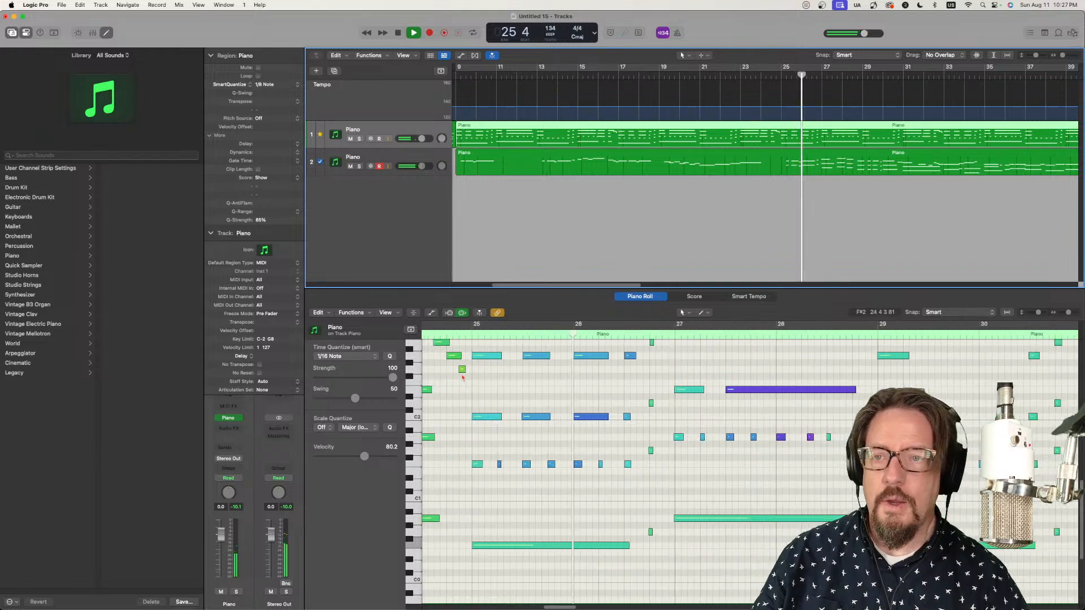
scroll(528, 397, "up", 3)
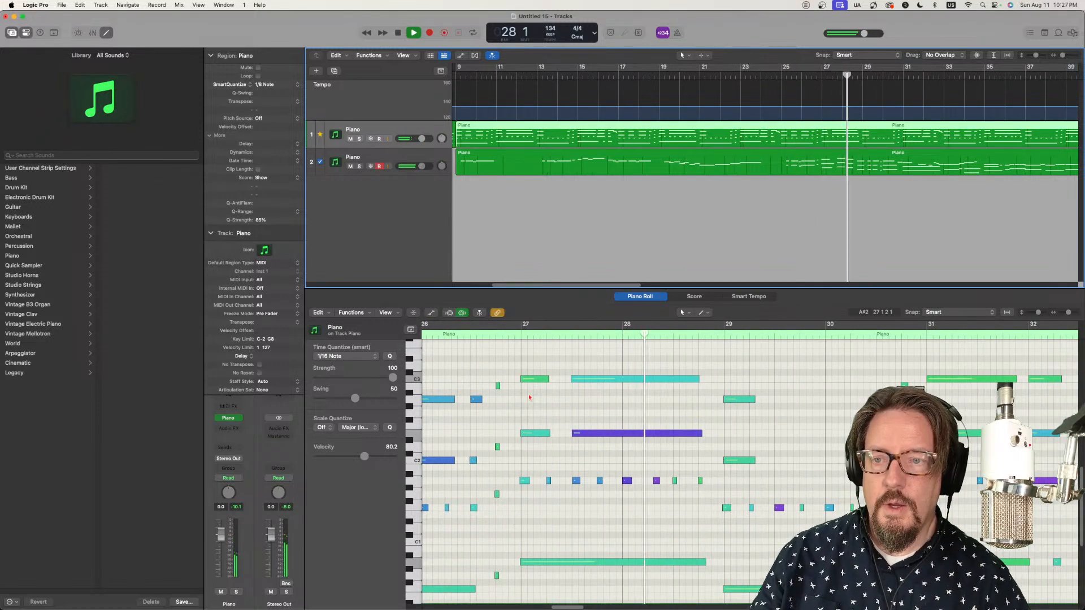
left_click(847, 154)
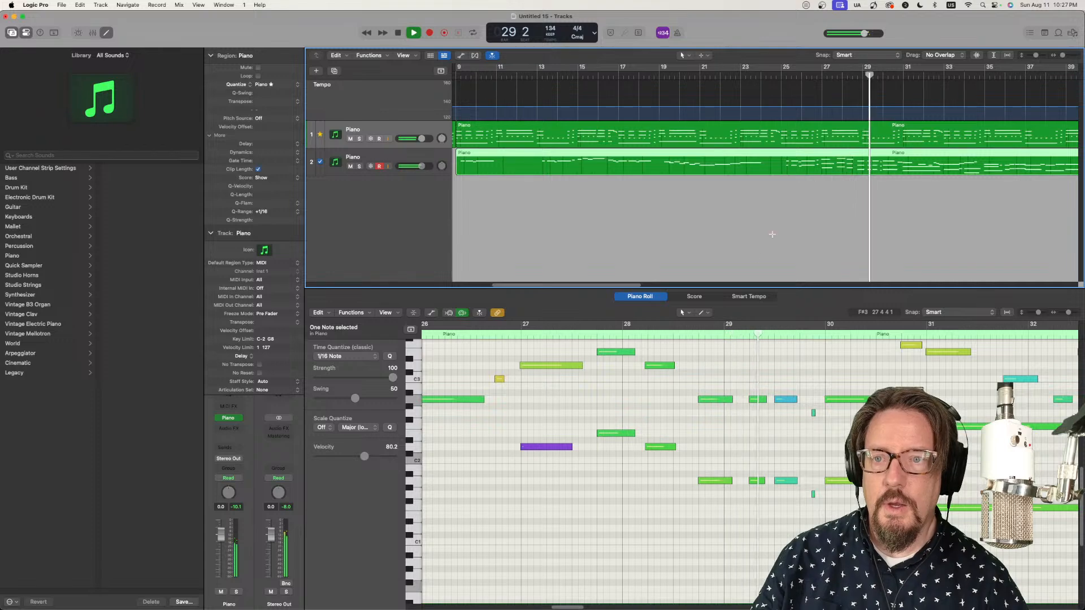
Step: Play on from bar 29 to the end of the regions at bar 41, checking the second track's notes, and stop
scroll(747, 433, "up", 2)
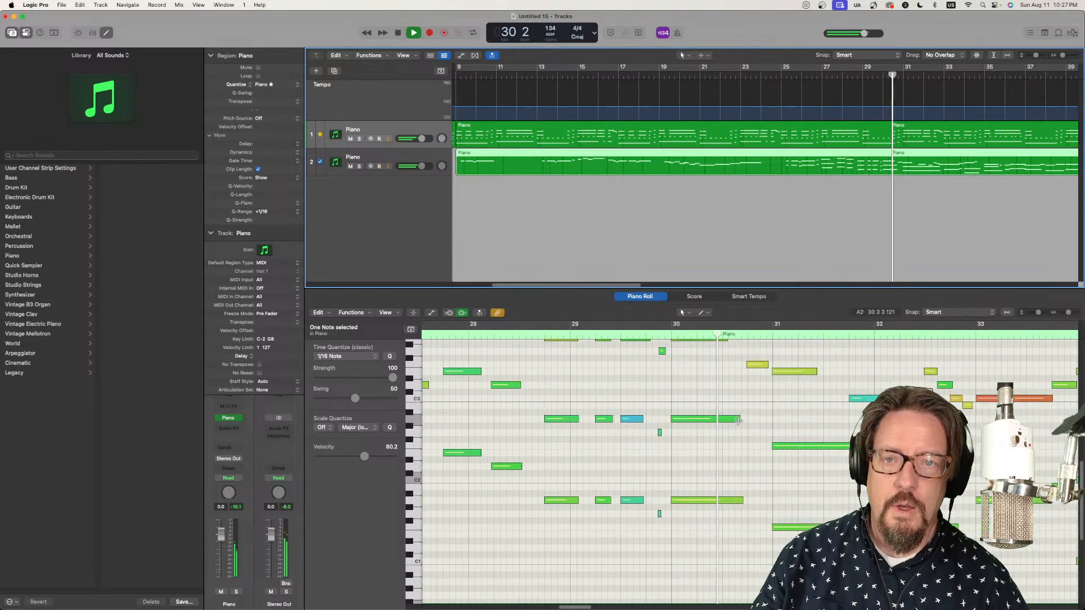
scroll(715, 415, "up", 2)
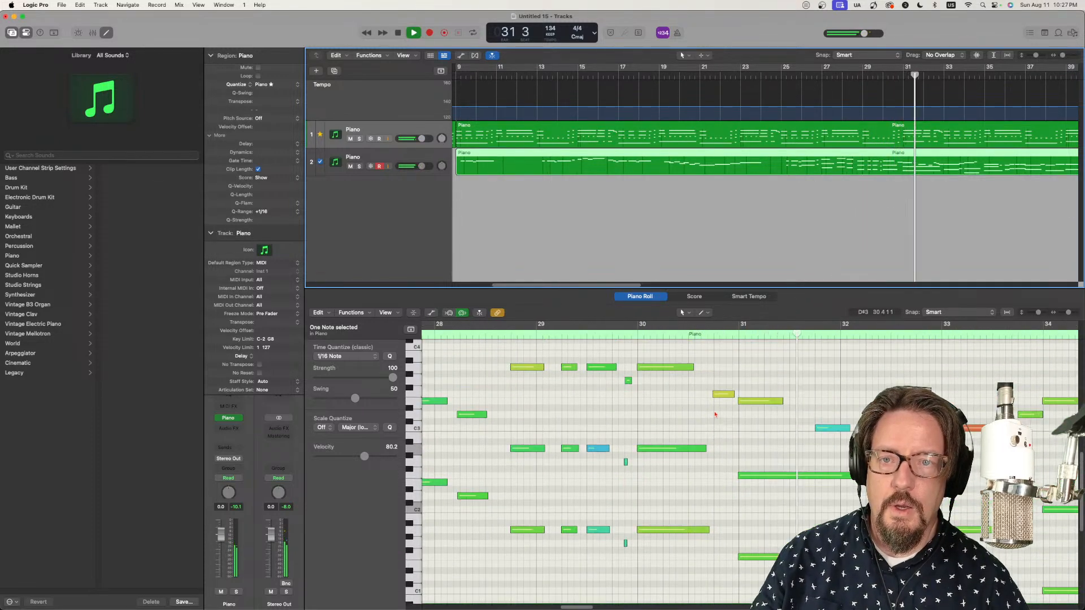
scroll(712, 414, "right", 10)
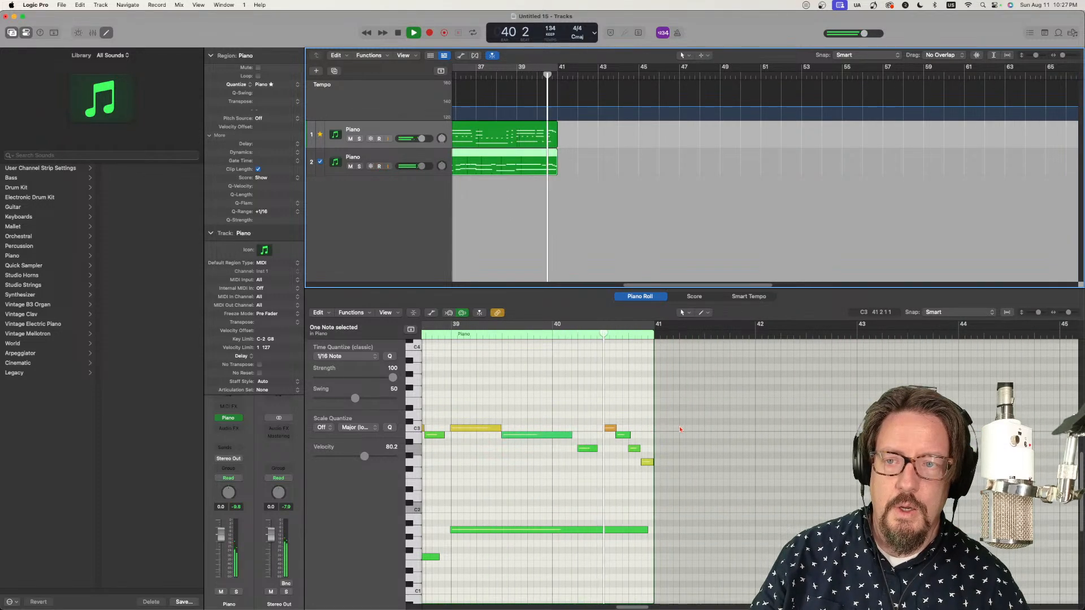
key("space")
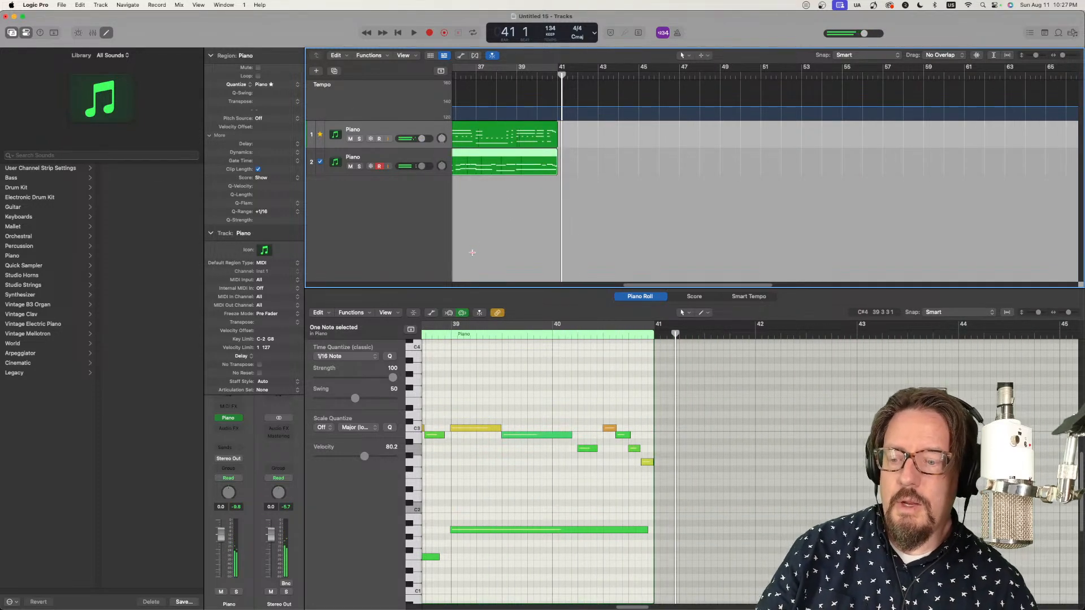
Step: Play the arrangement from bar 1 through bar 41 to review the first track's regions, and return the playhead to bar 1
key("Return")
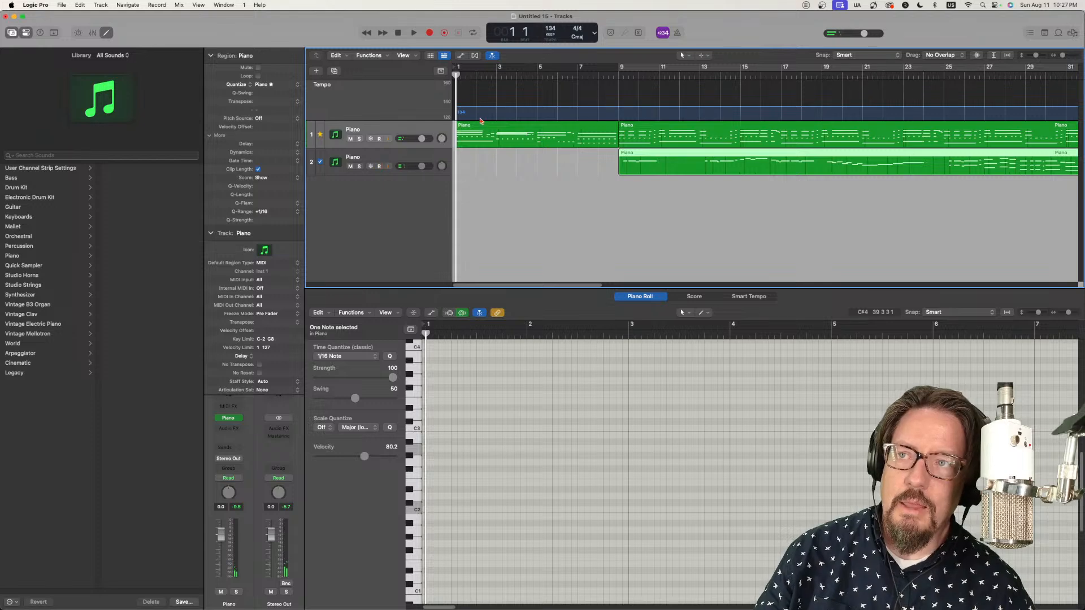
key("space")
left_click(515, 129)
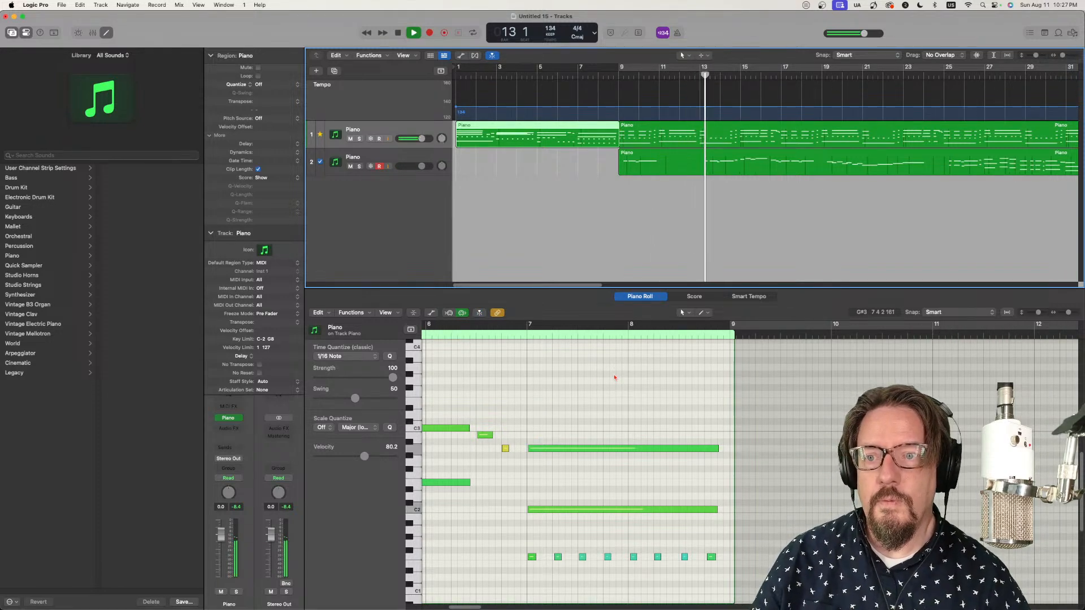
left_click(710, 129)
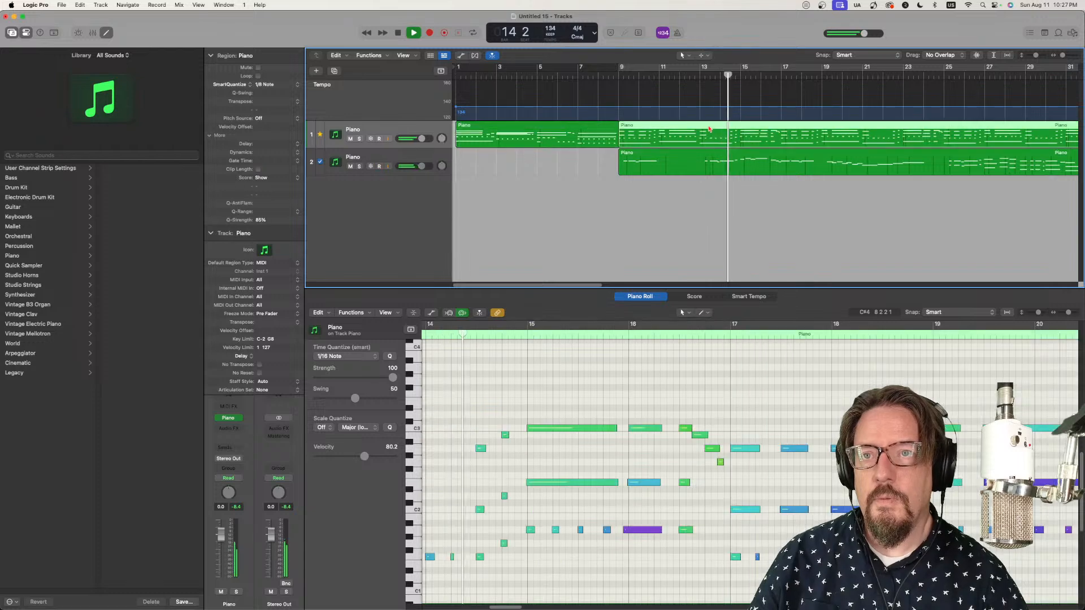
key("super+Left")
key("super+Left")
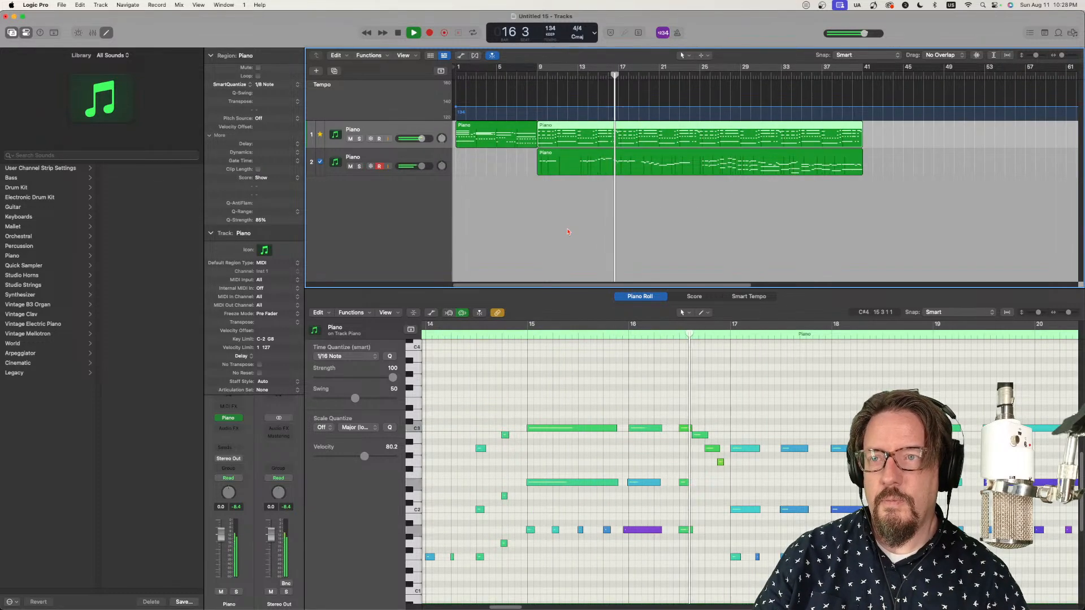
left_click(562, 351)
key("super+Left")
key("super+Left")
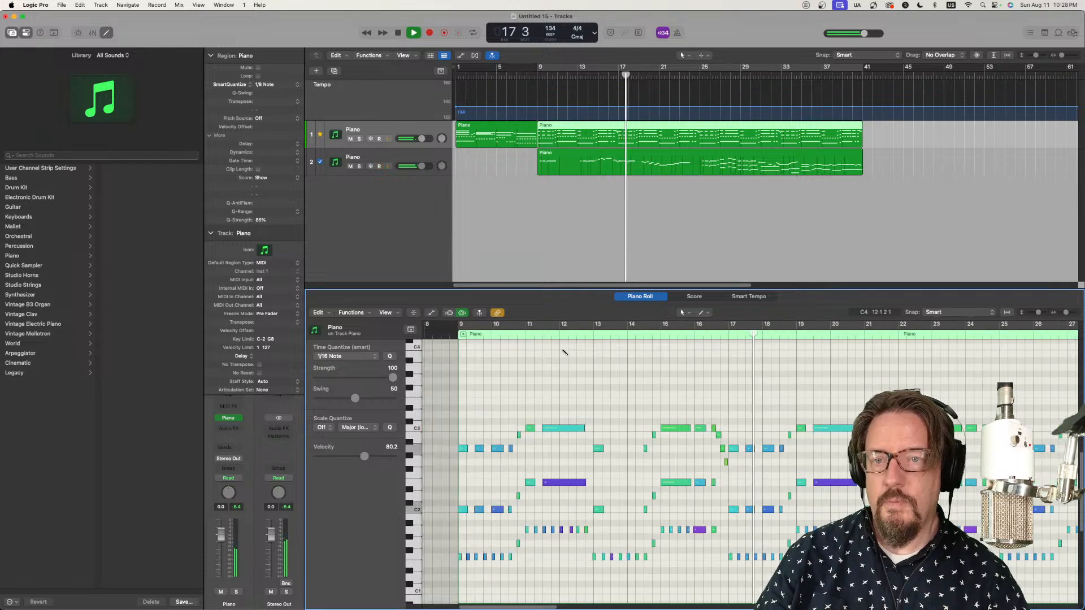
key("super+Left")
key("super+Left")
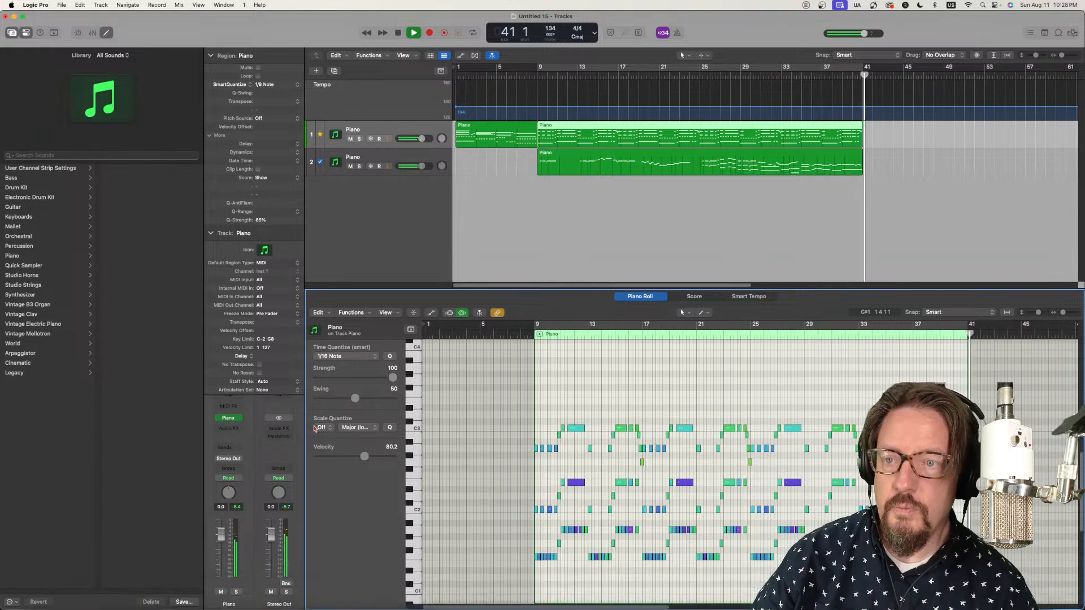
key("space")
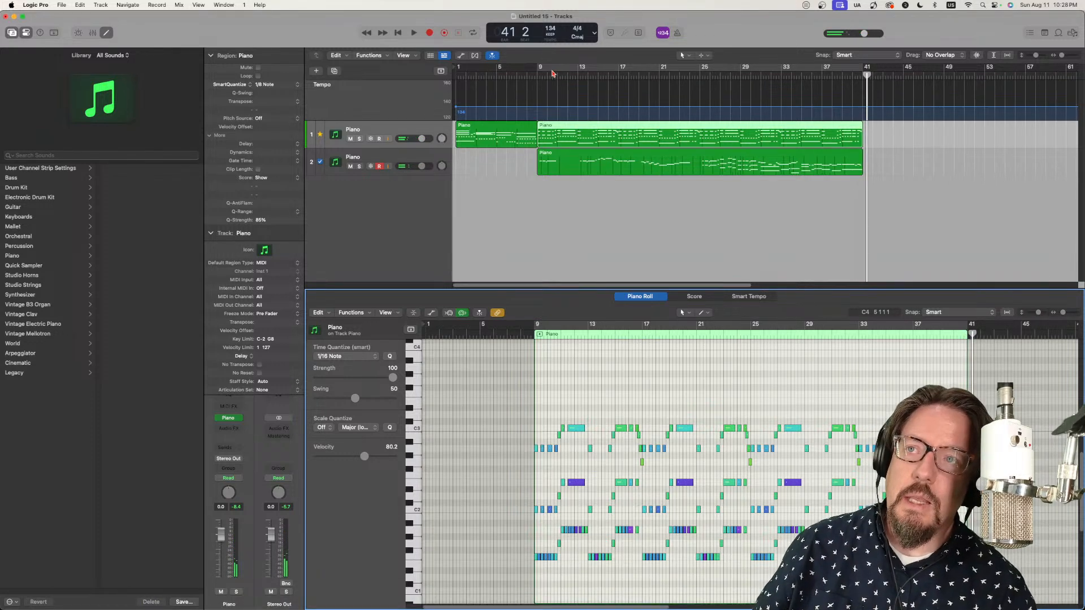
left_click_drag(545, 72, 442, 78)
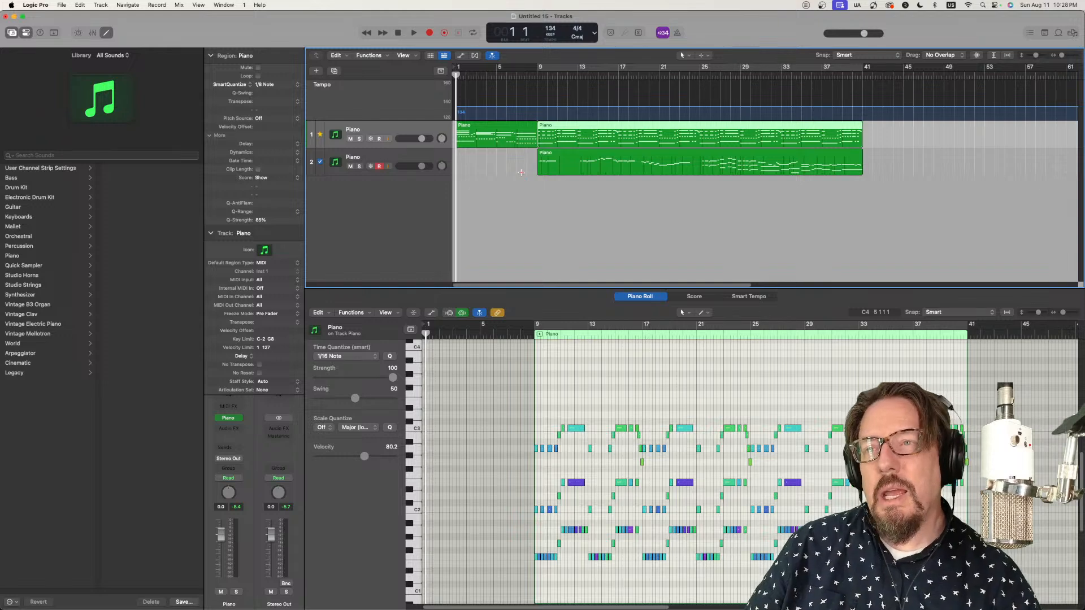
Step: Add a third software instrument track below the two Piano tracks and load Alchemy in stereo as its instrument
double_click(395, 193)
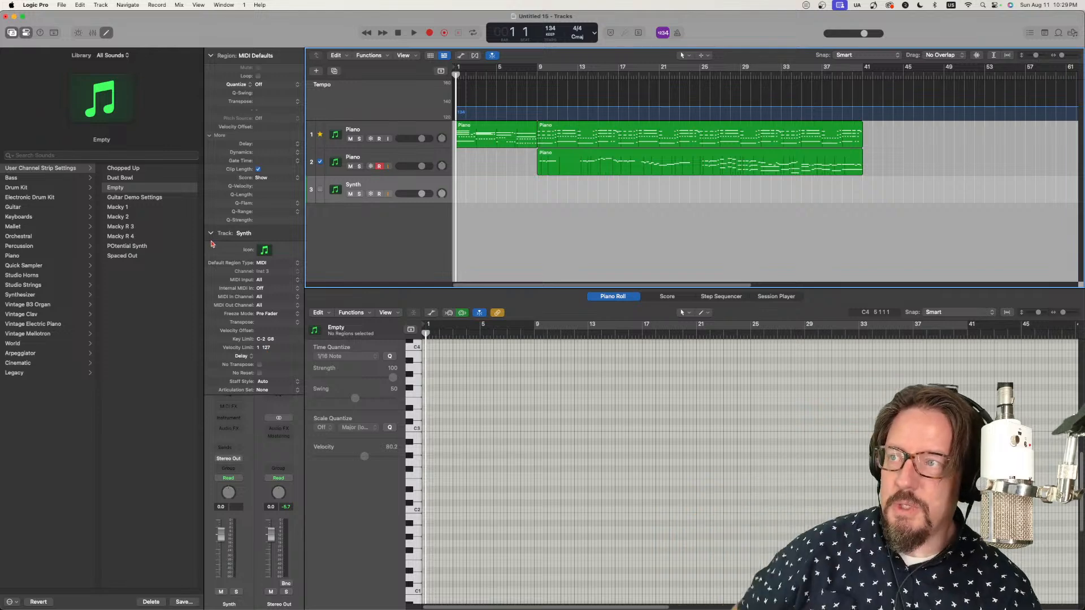
left_click(210, 234)
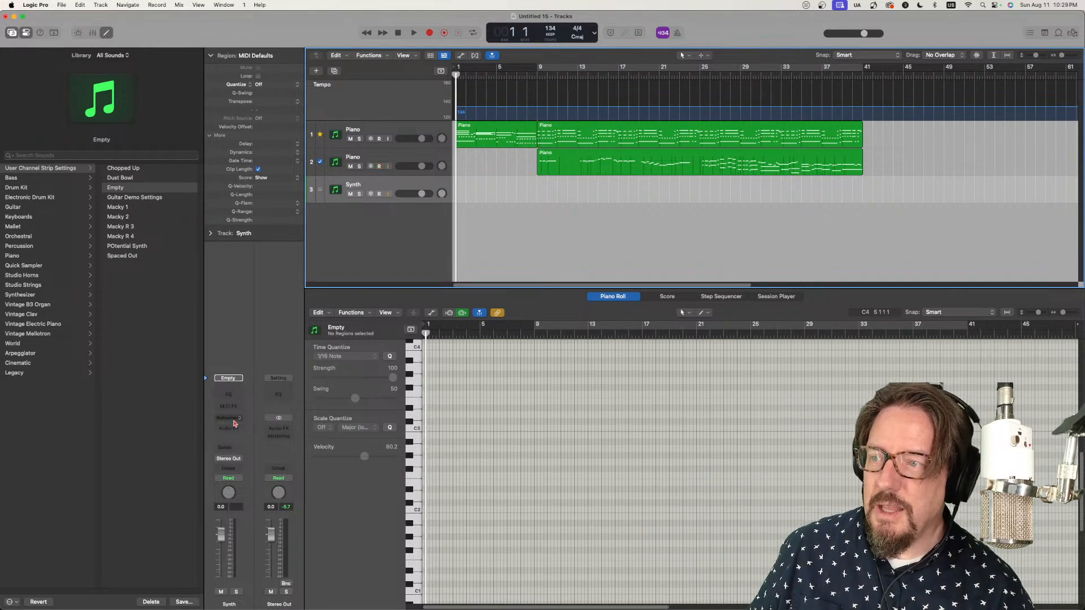
left_click(234, 419)
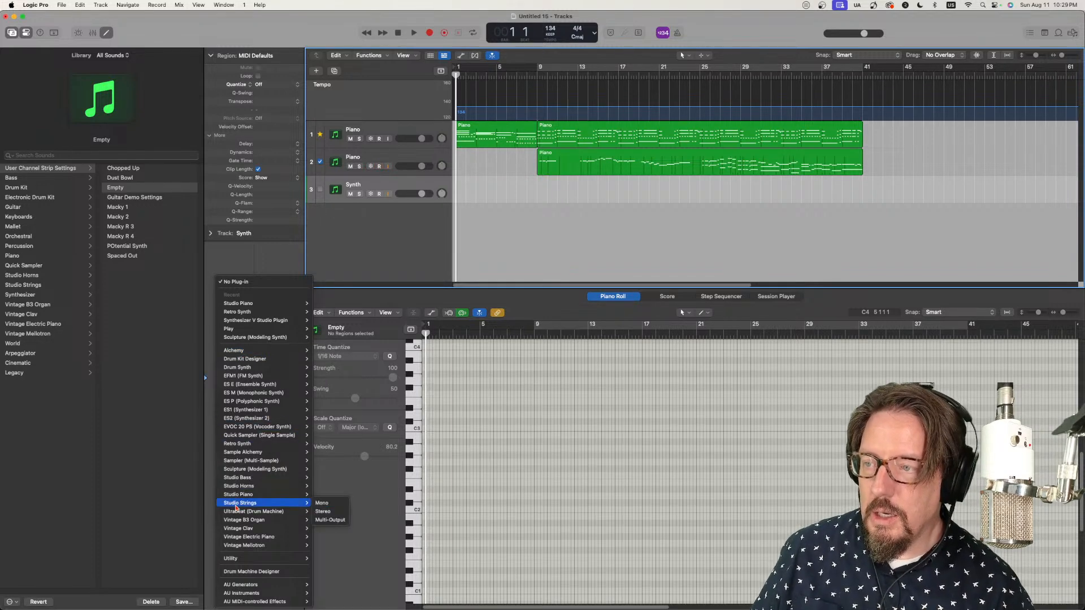
mouse_move(262, 473)
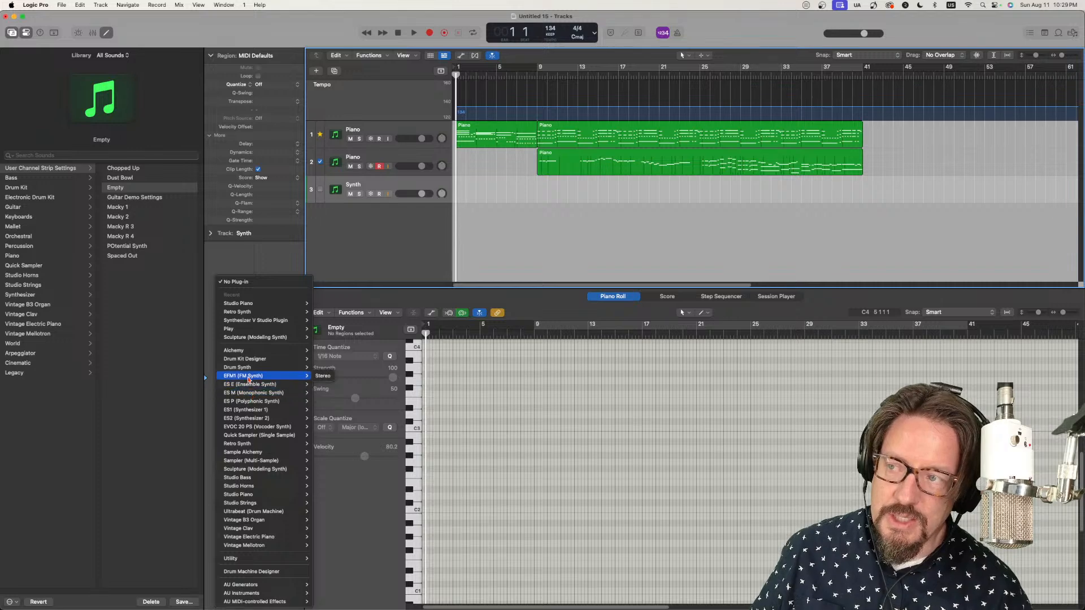
mouse_move(242, 353)
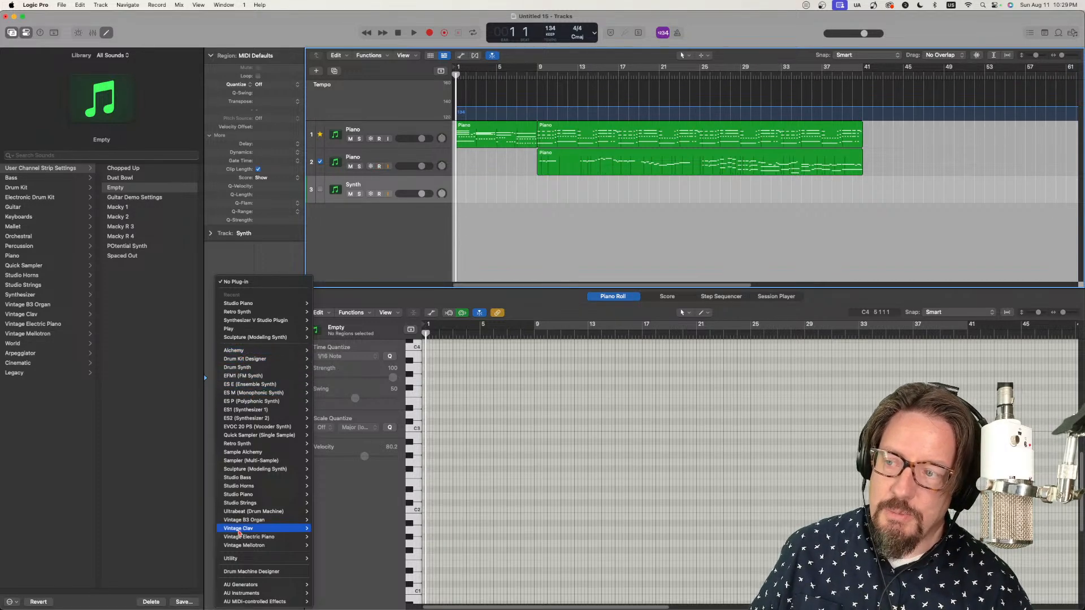
mouse_move(239, 514)
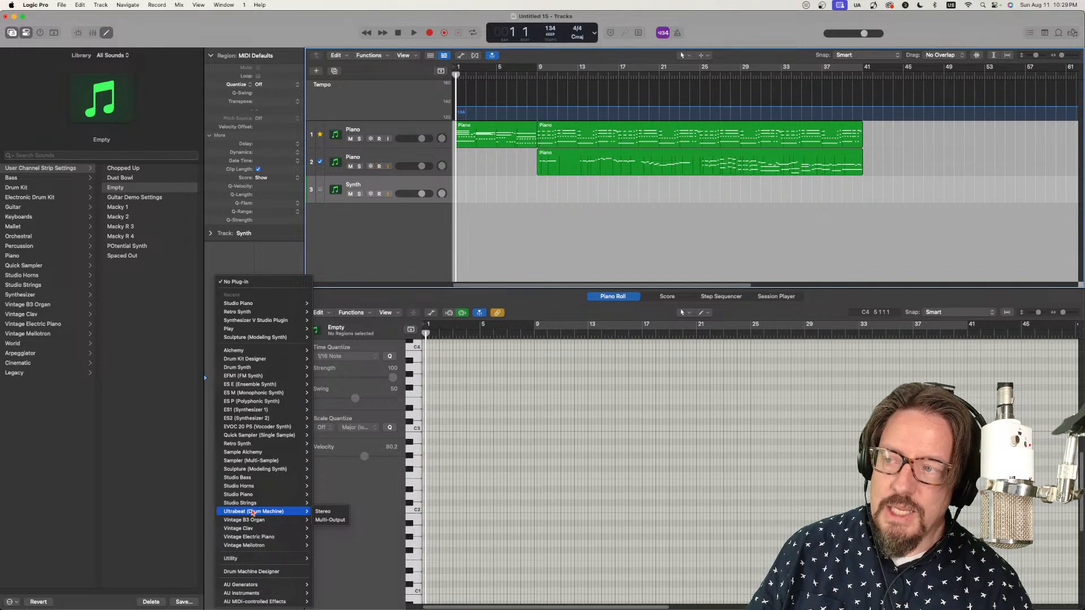
mouse_move(287, 353)
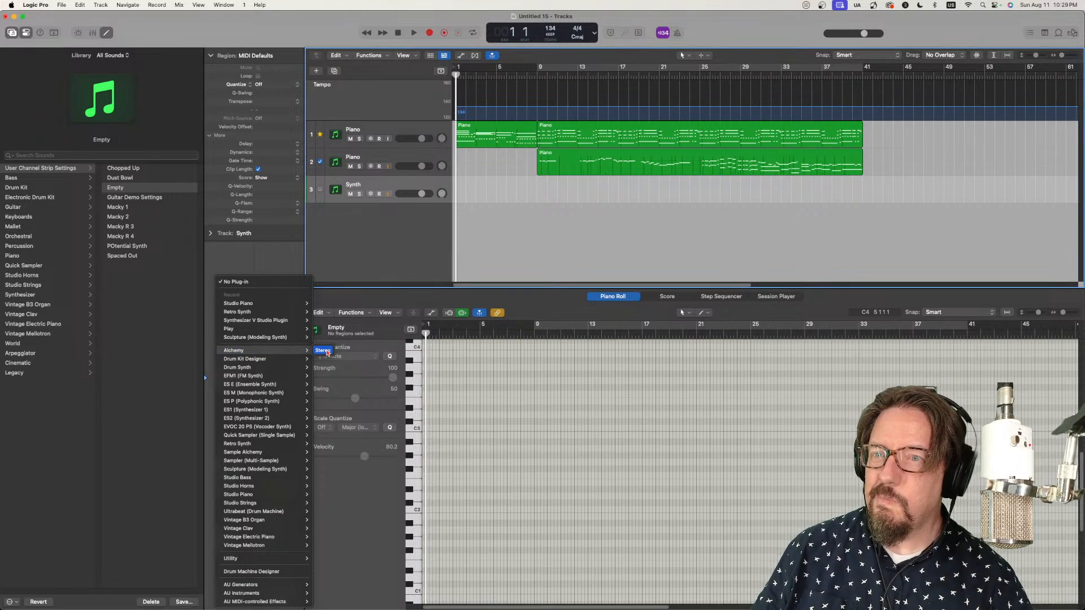
left_click(324, 351)
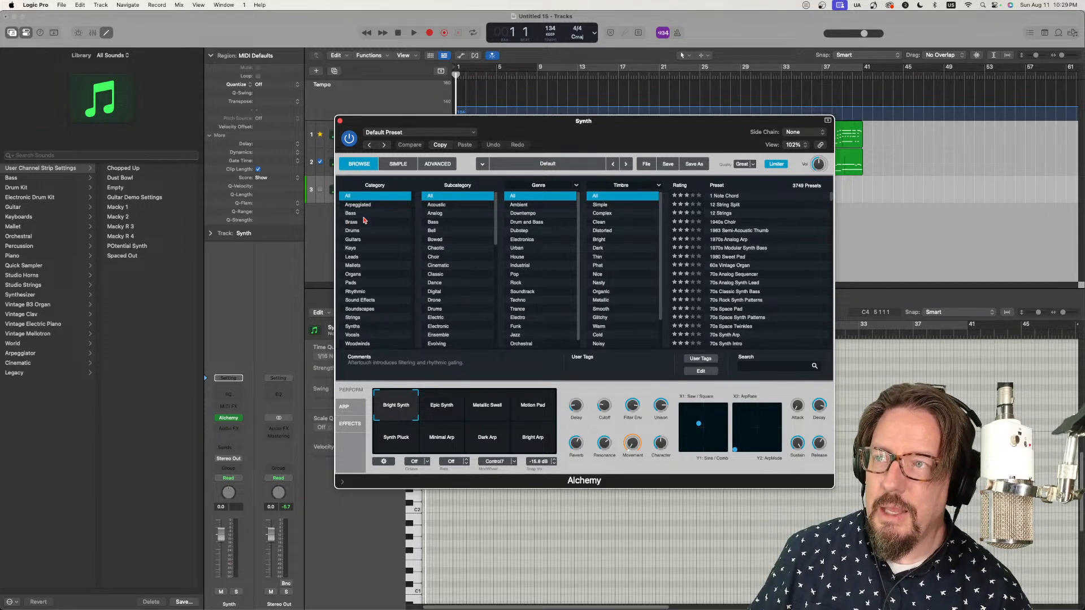
Step: Filter Alchemy's presets to the Soundscapes category, Evolving subcategory and Ambient genre
left_click(366, 308)
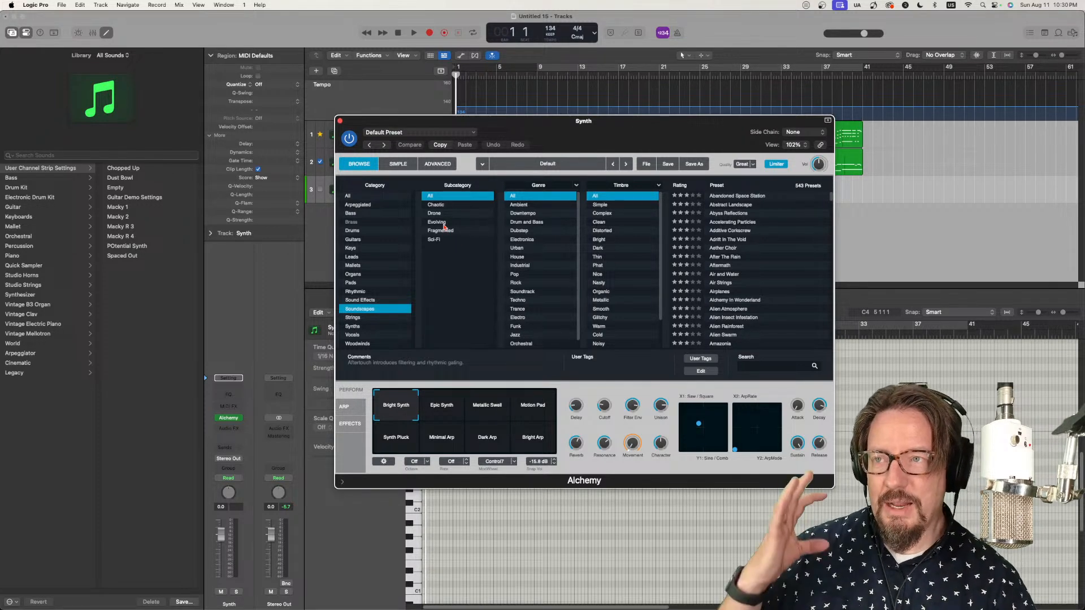
left_click(445, 224)
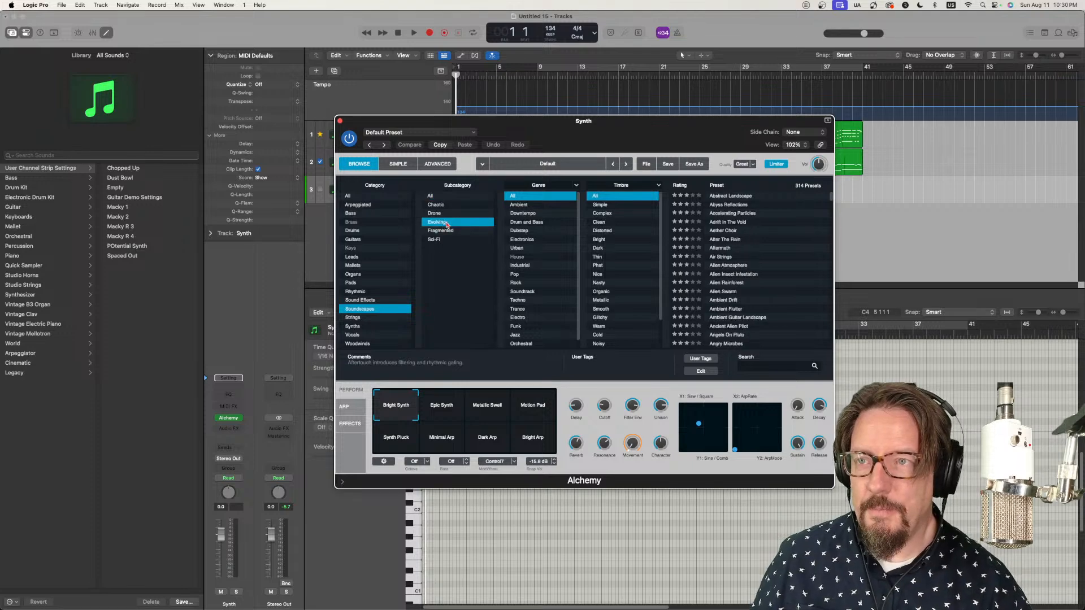
left_click(535, 206)
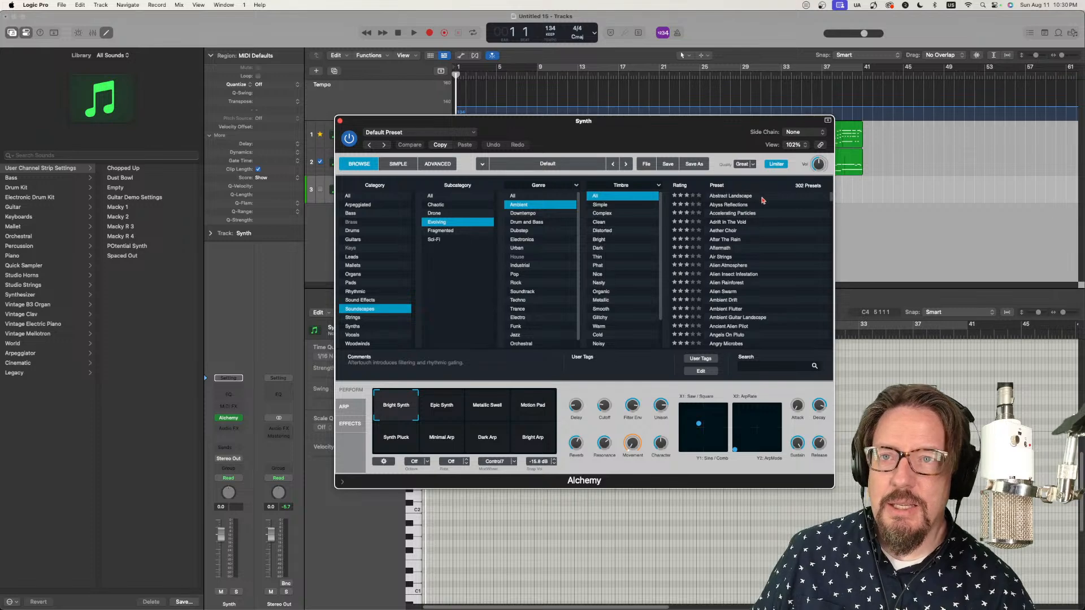
Step: Audition the Alchemy presets Abstract Landscape, Abyss Reflections and Accelerating Particles
left_click(721, 196)
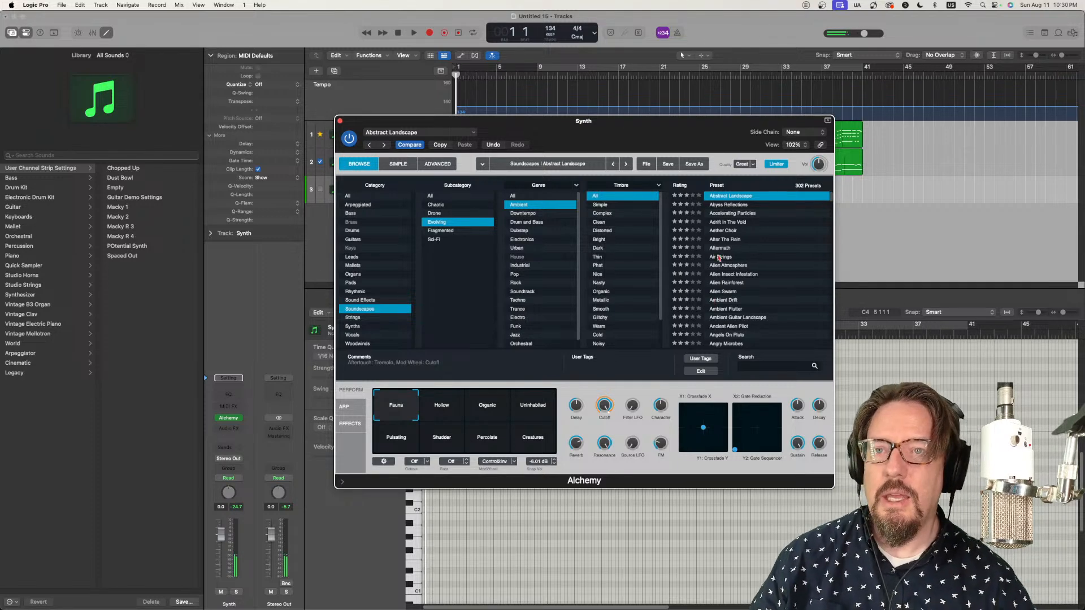
left_click(731, 206)
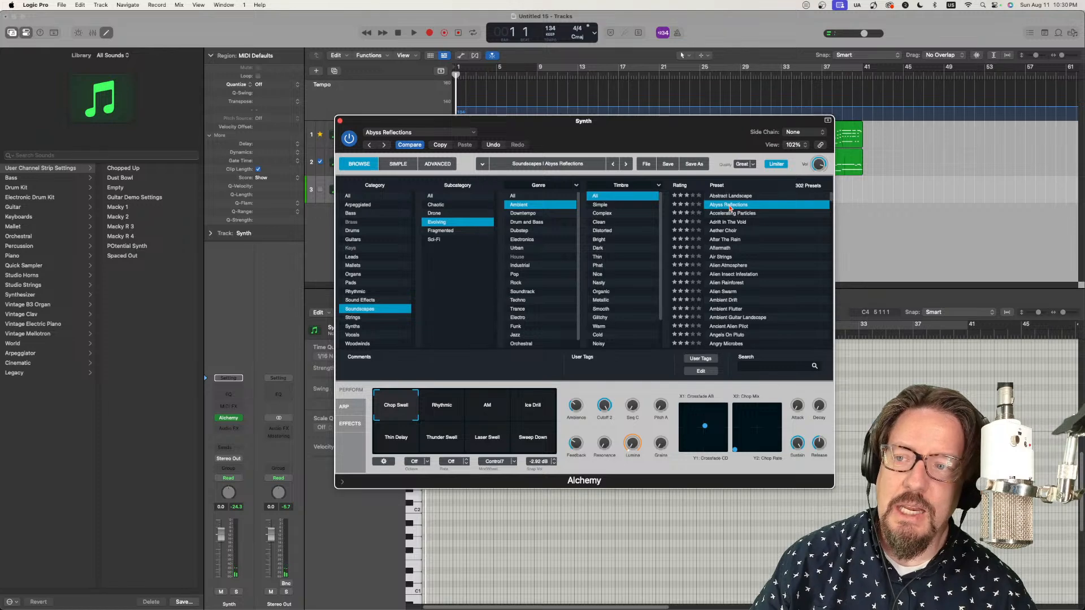
left_click(731, 213)
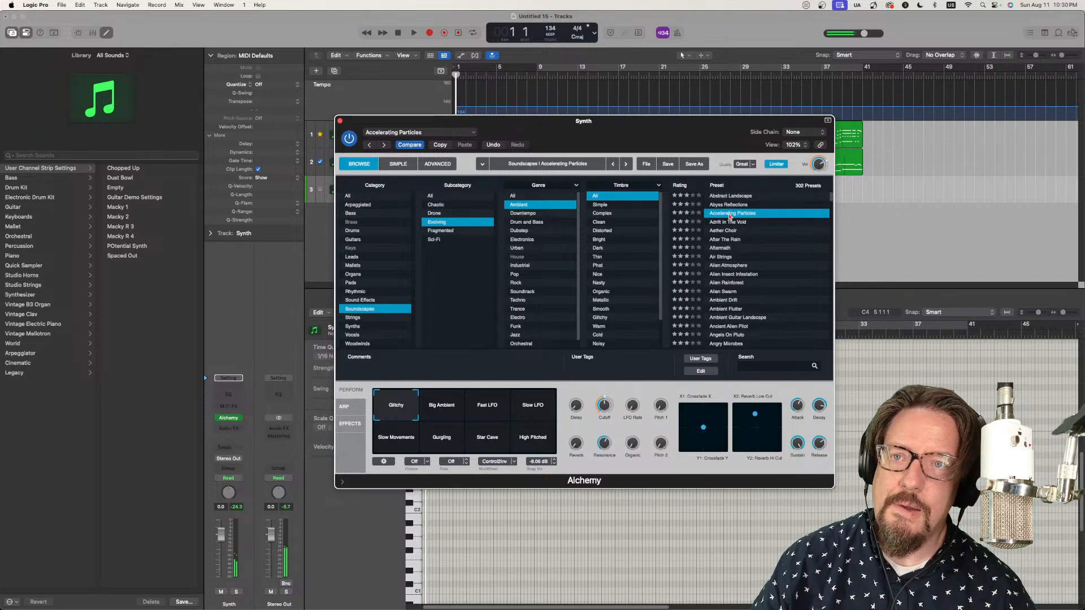
Step: Move the Alchemy window aside to reach the track headers and toggle record enable on the second Piano track
left_click_drag(445, 124, 487, 143)
left_click(380, 168)
left_click(378, 168)
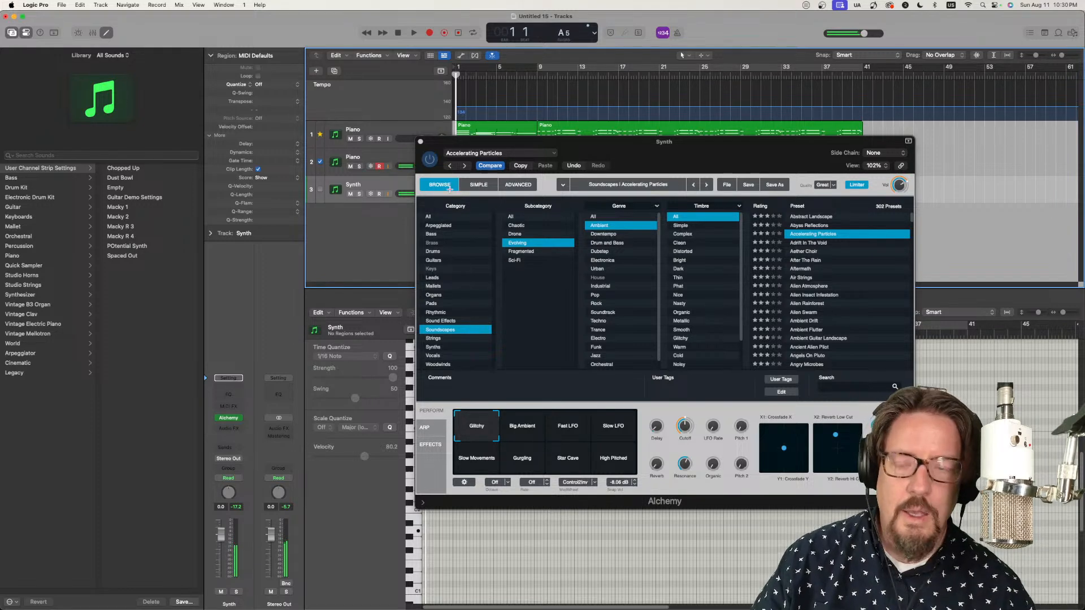
left_click_drag(659, 153, 524, 118)
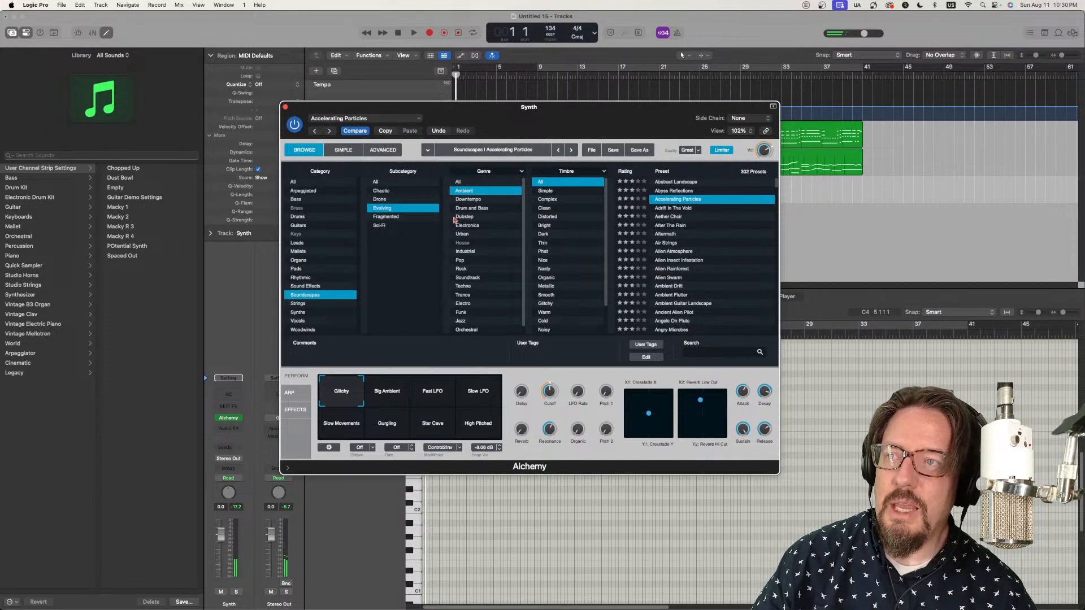
Step: Audition the Alchemy presets Adrift In The Void, Aether Choir, After The Rain, Aftermath and Air Strings
left_click(683, 209)
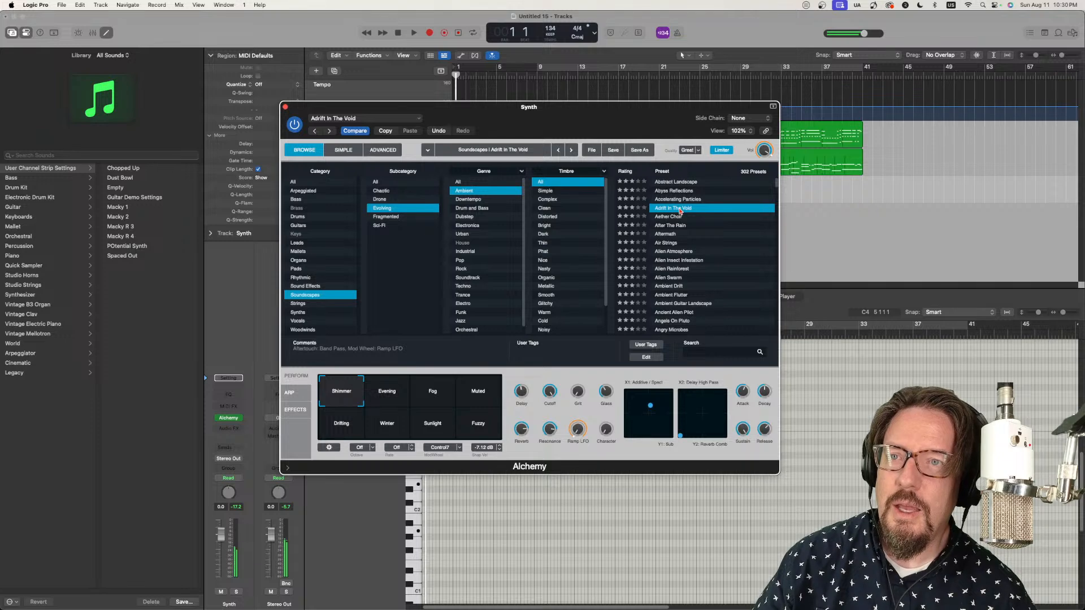
left_click(675, 218)
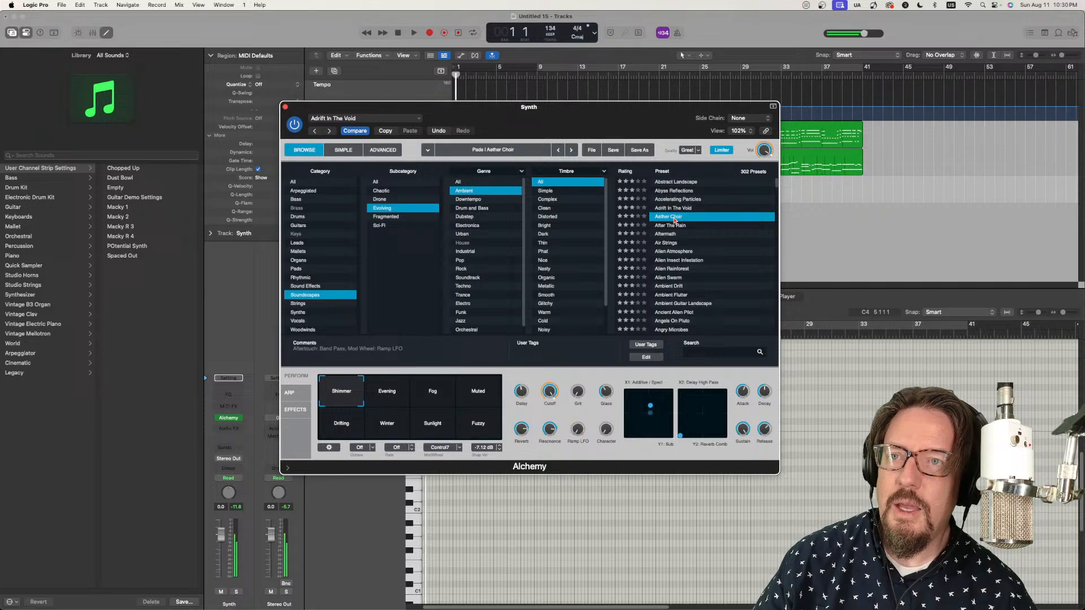
left_click(661, 226)
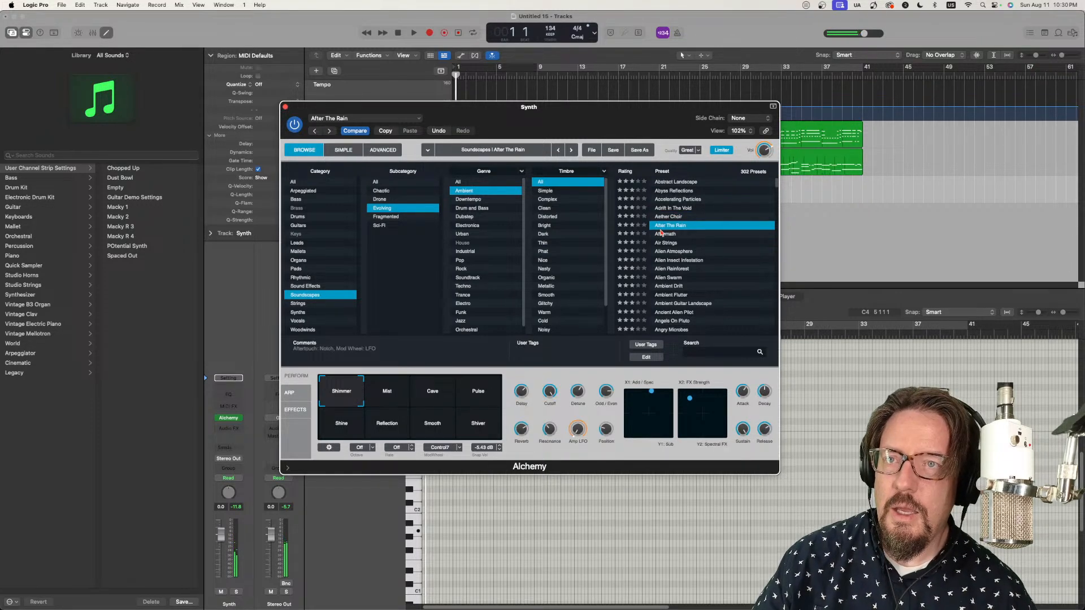
left_click(666, 235)
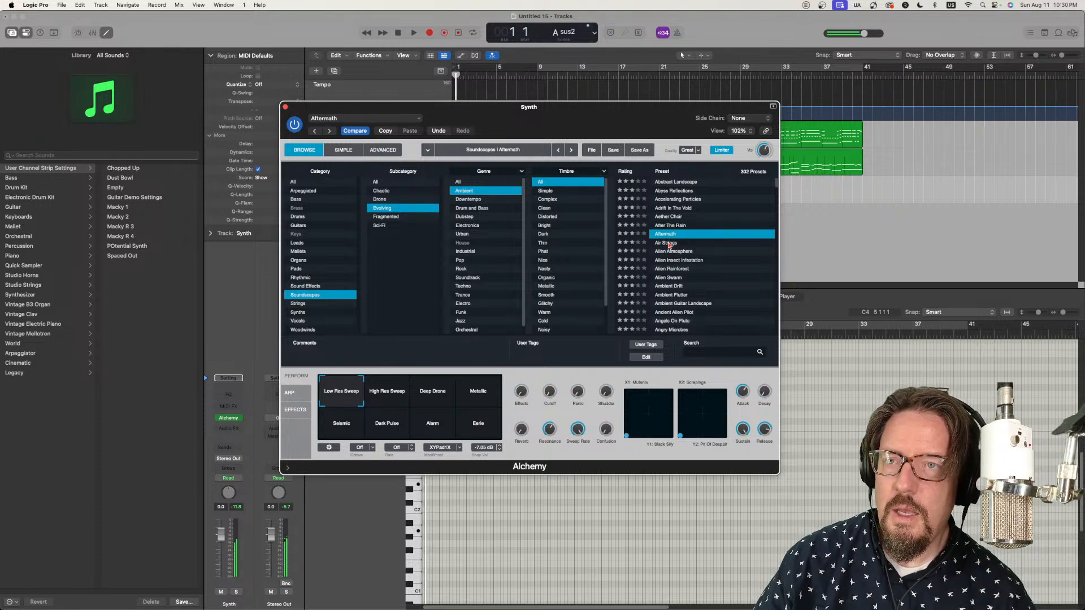
left_click(669, 243)
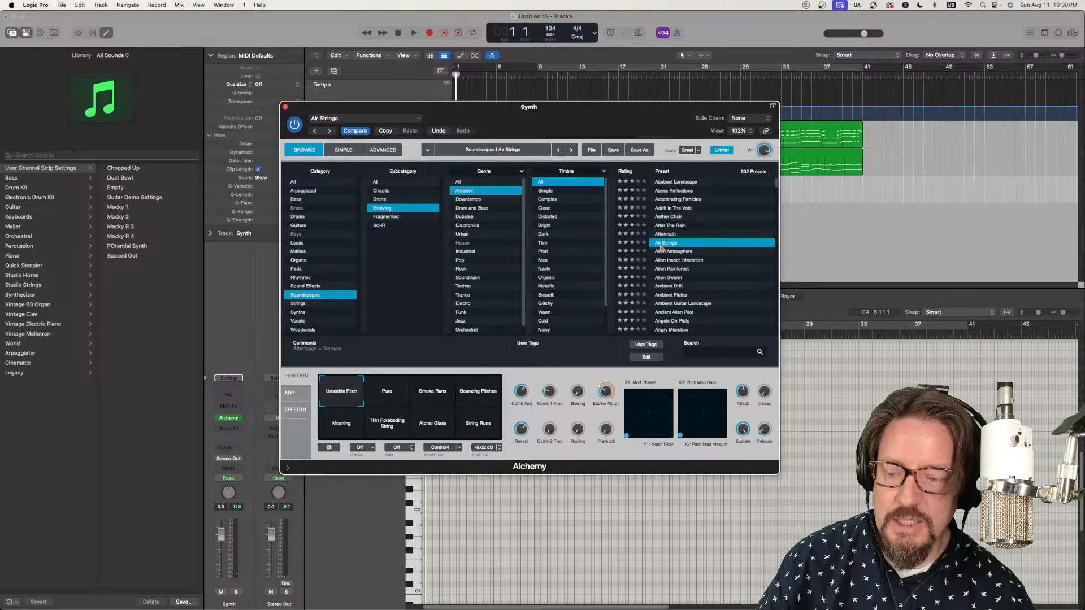
Step: Audition the four Alien presets: Alien Atmosphere, Alien Insect Infestation, Alien Rainforest and Alien Swarm
left_click(668, 253)
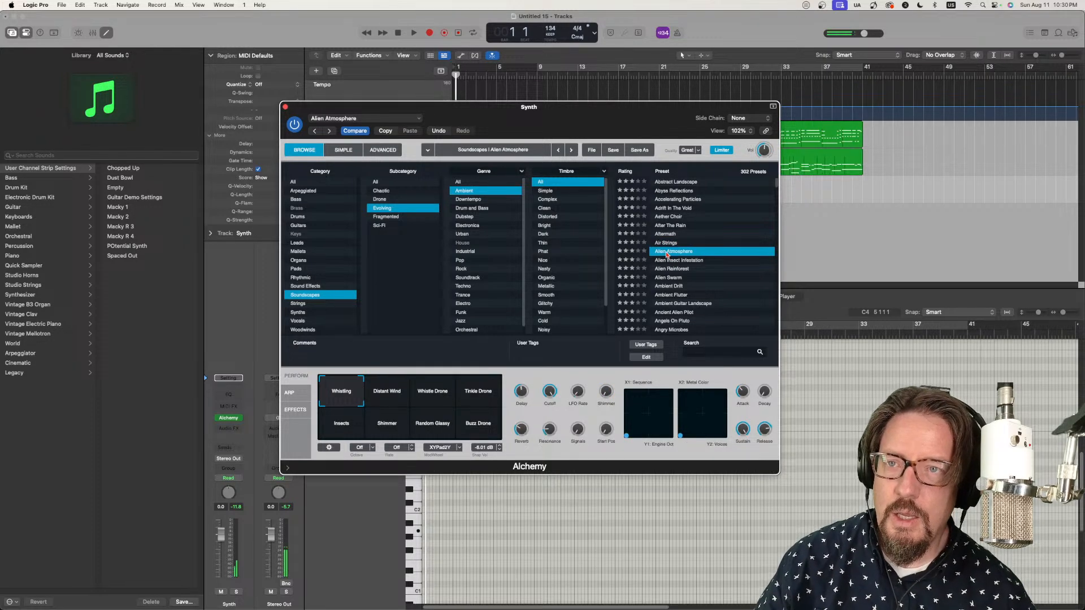
left_click(677, 261)
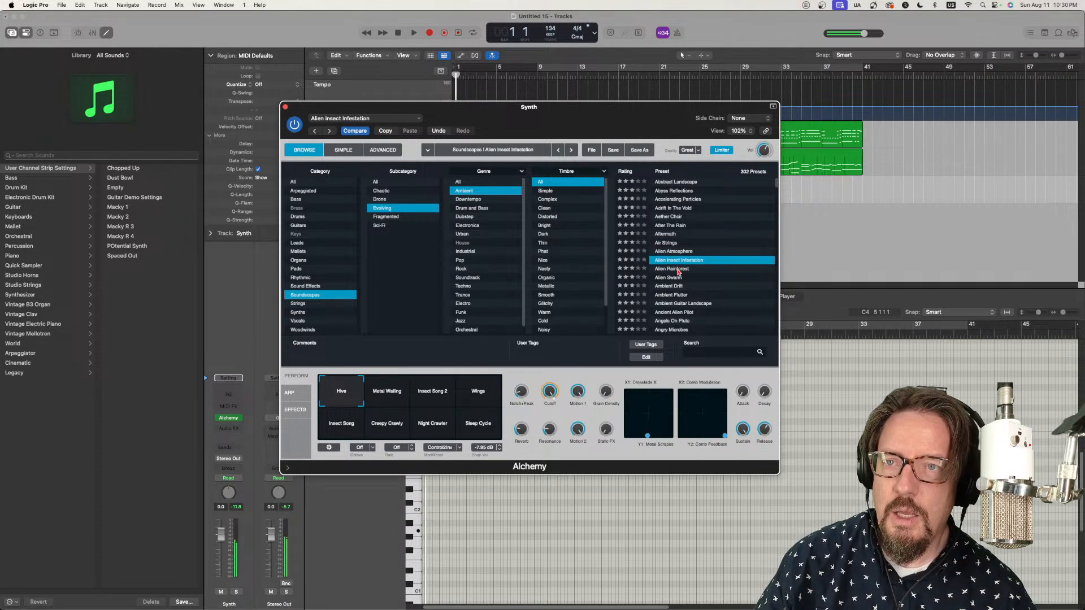
left_click(676, 269)
left_click(675, 278)
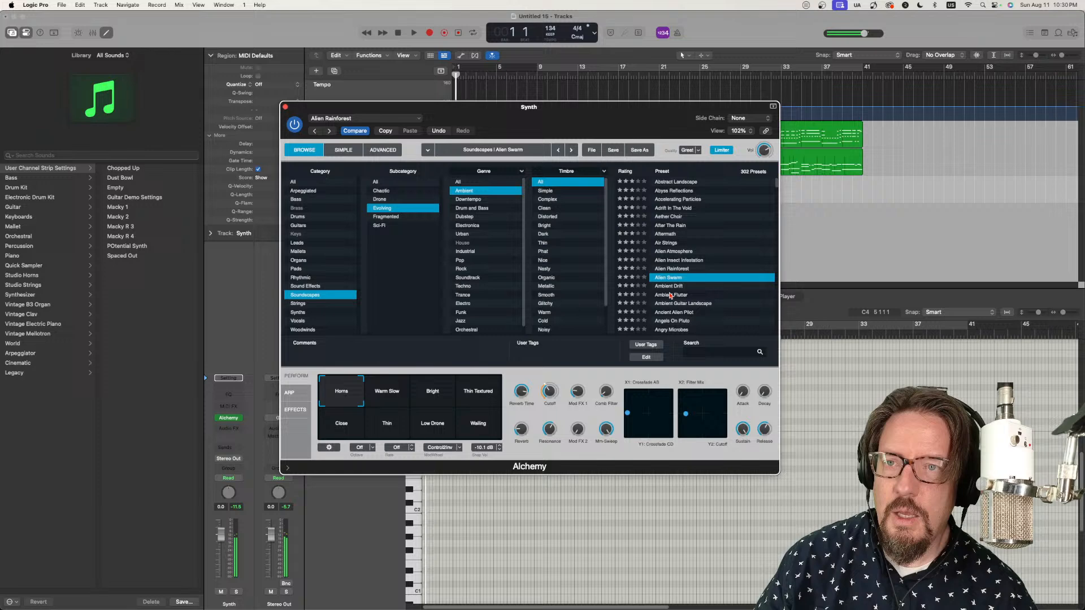
Step: Audition the presets Ambient Drift, Ambient Flutter, Ambient Guitar Landscape, Ancient Alien Pilot, Angels On Pluto and Angry Microbes
left_click(672, 287)
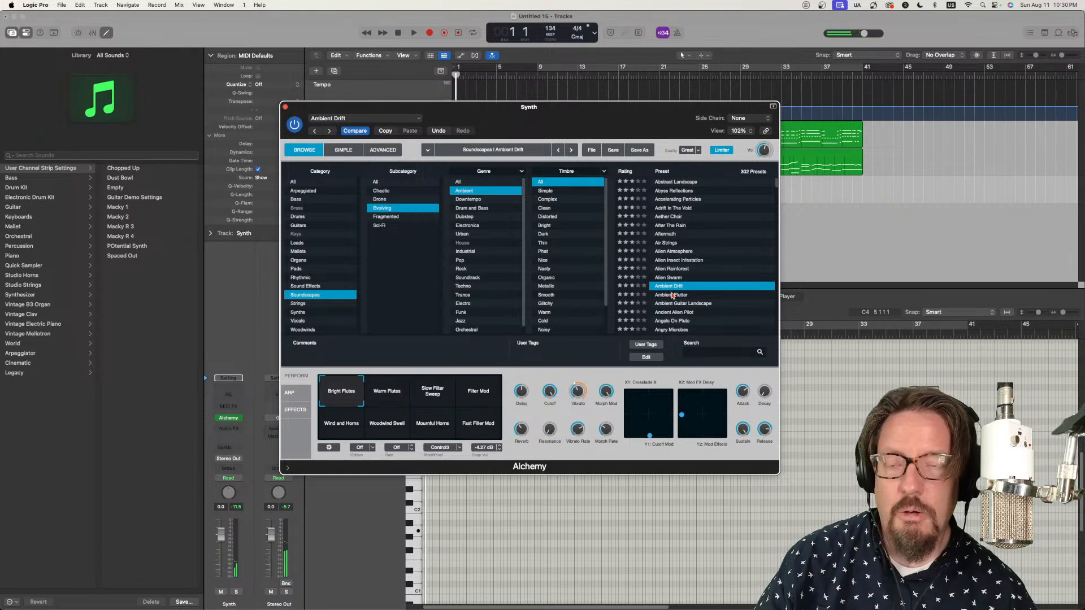
left_click(673, 296)
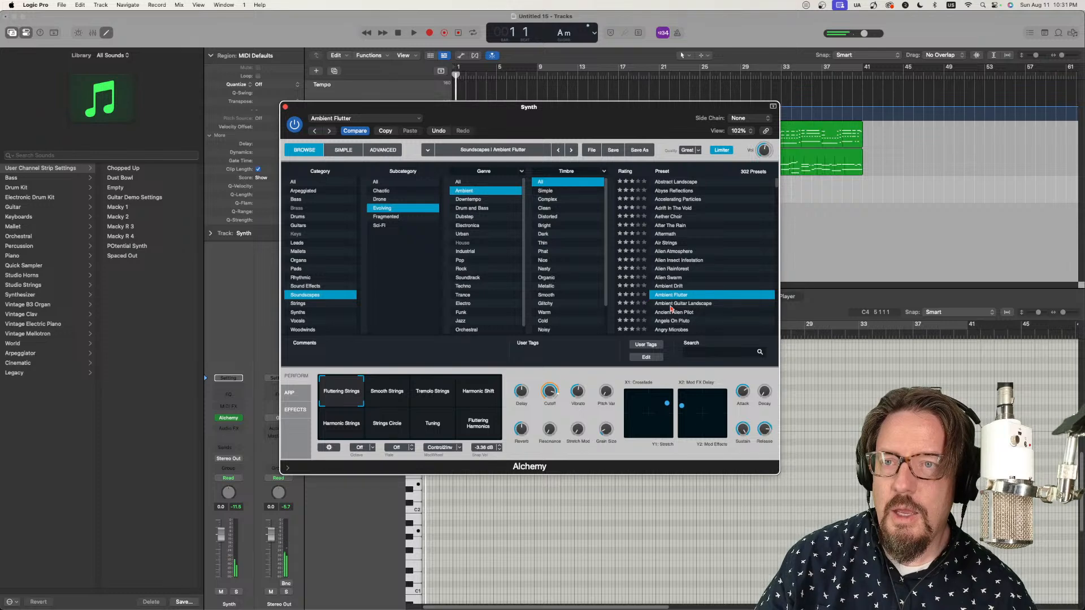
left_click(671, 305)
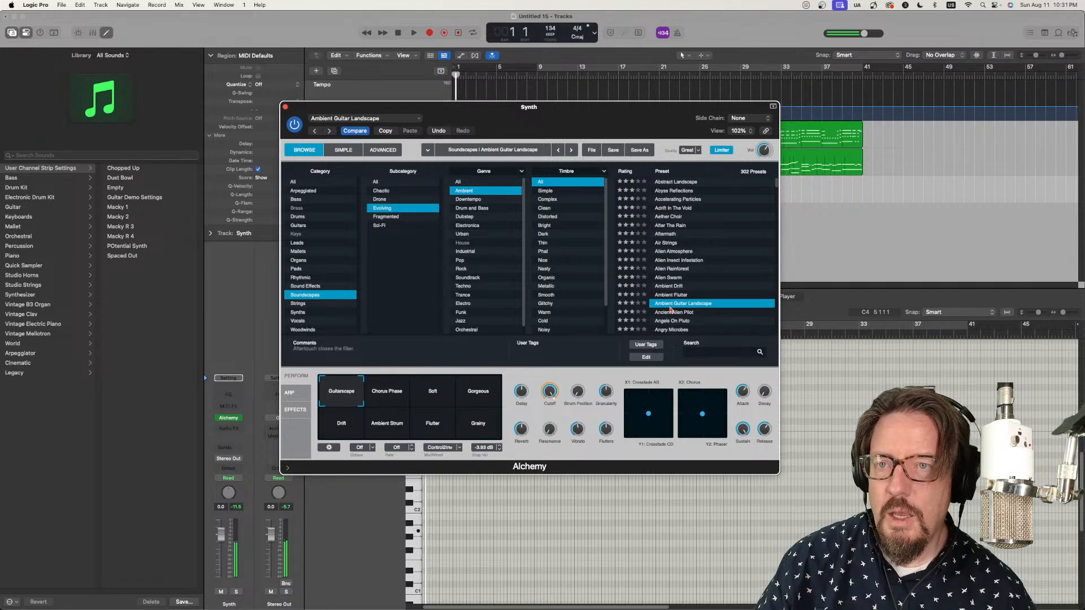
left_click(673, 314)
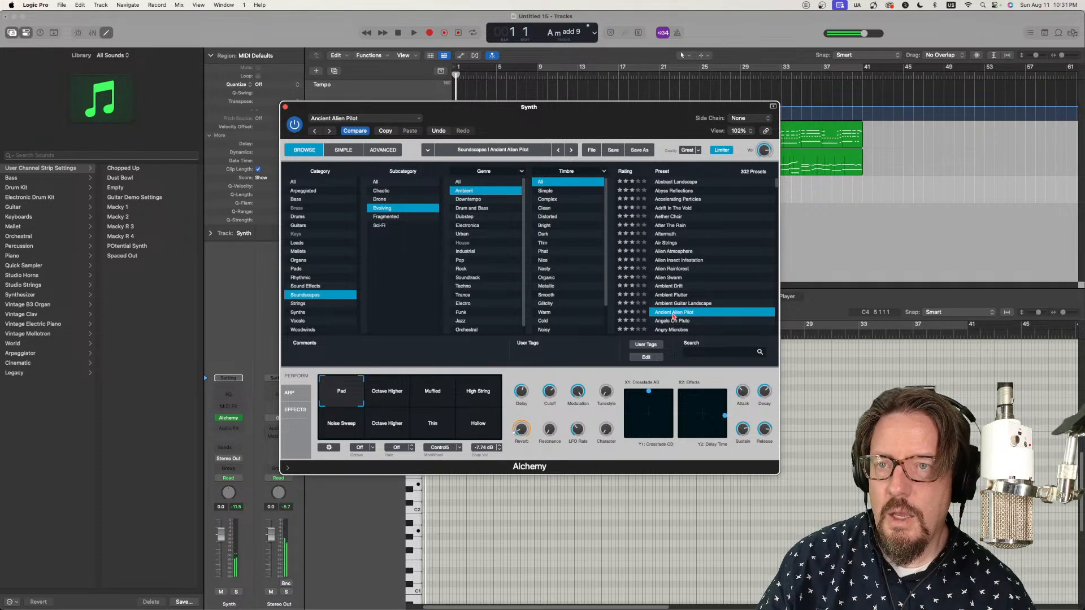
left_click(675, 322)
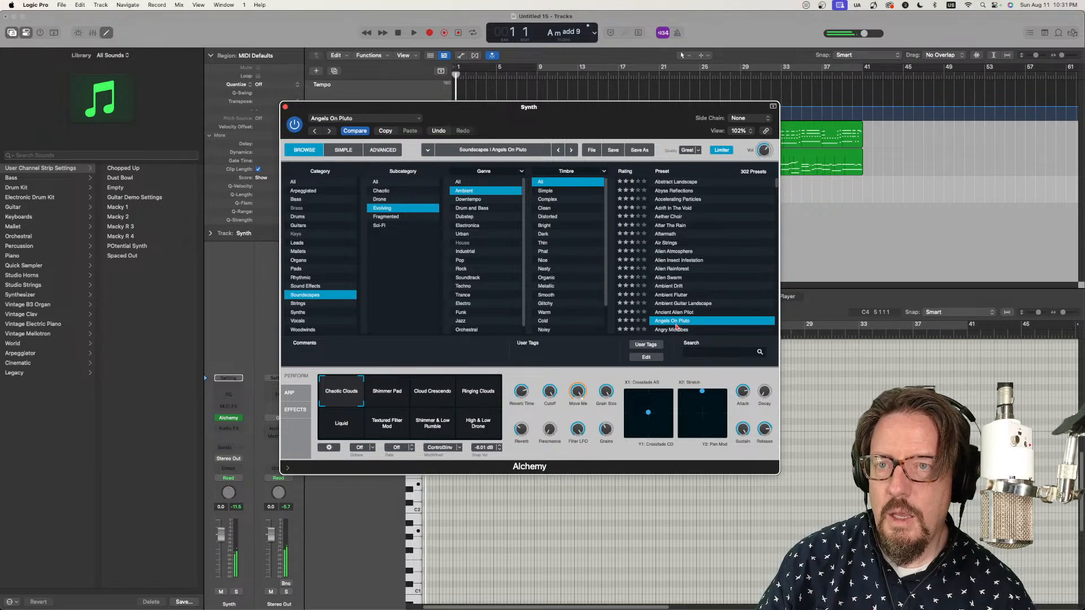
left_click(674, 331)
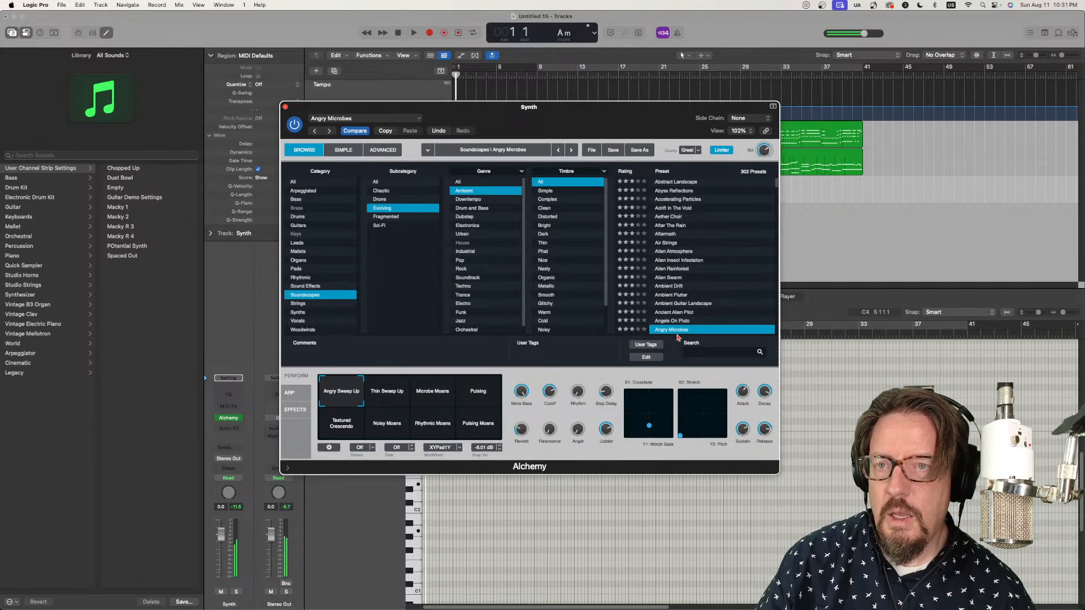
Step: Audition the soundscape presets Apparition Materialized and Apparition Passing By
scroll(674, 297, "down", 10)
scroll(676, 276, "up", 10)
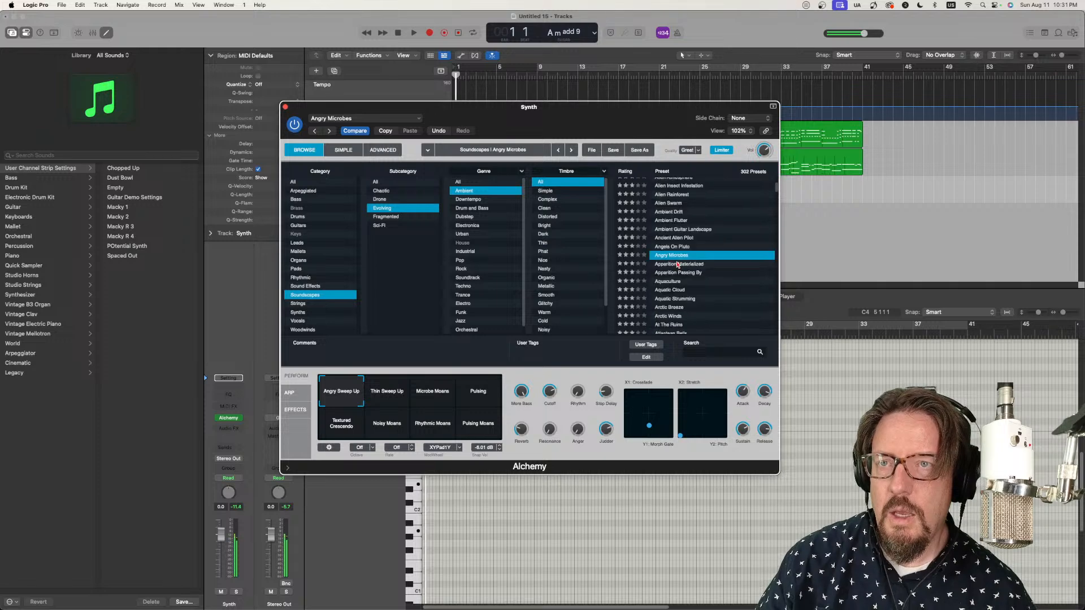
scroll(677, 265, "down", 2)
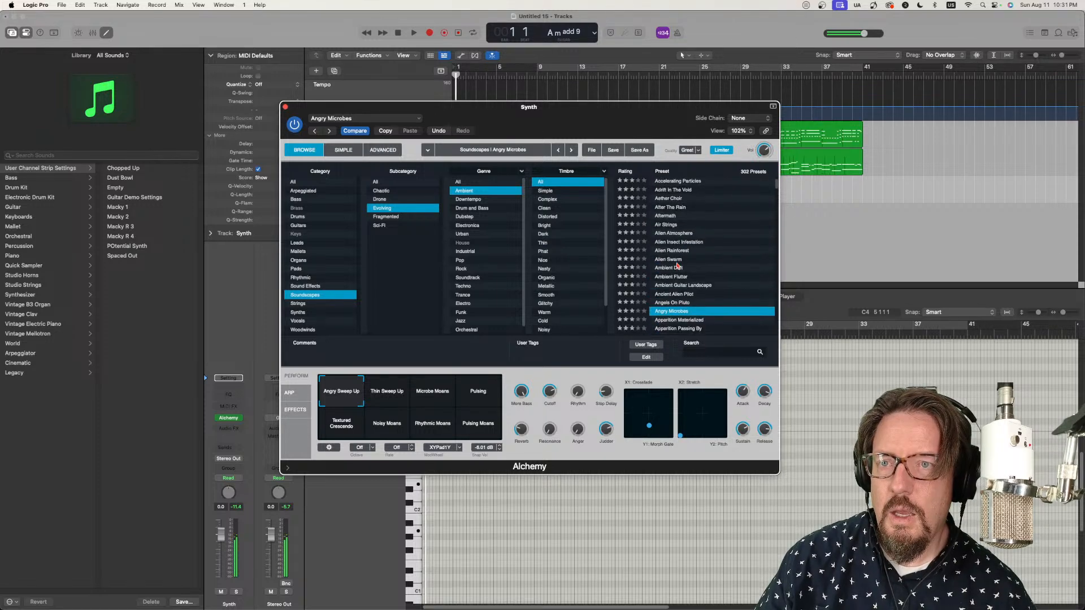
left_click(687, 318)
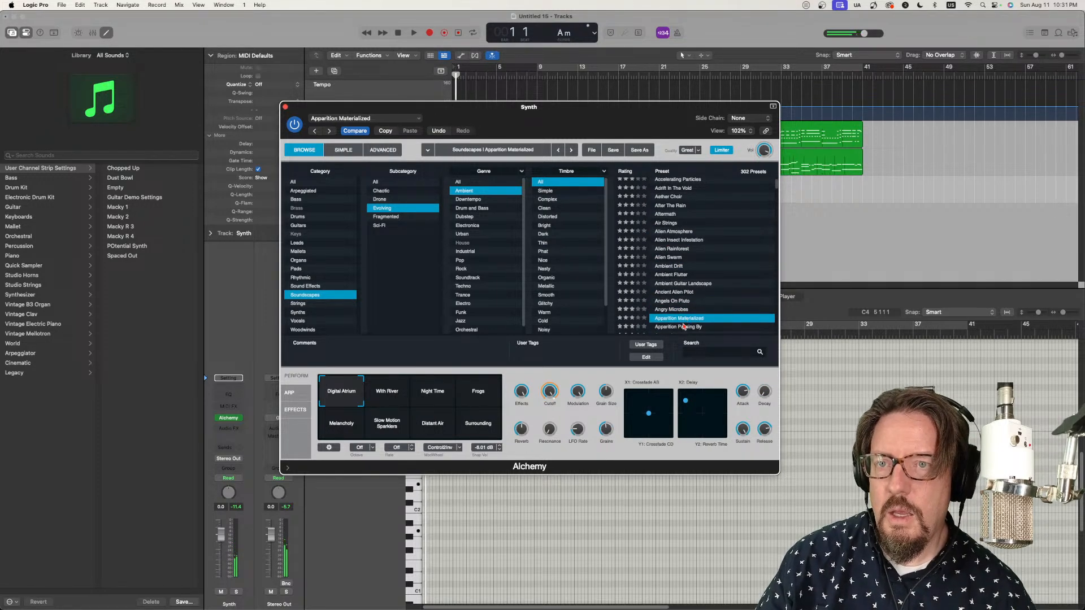
left_click(683, 327)
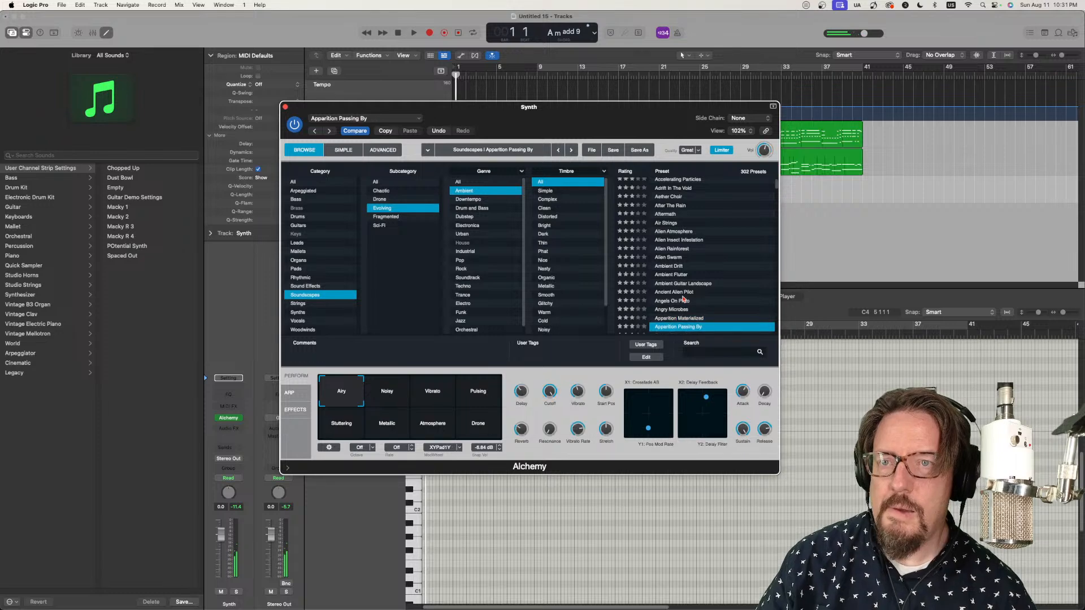
Step: Audition the presets Aquaculture, Aquatic Cloud, Aquatic Strumming, Arctic Breeze and Arctic Winds
scroll(682, 298, "down", 4)
left_click(677, 291)
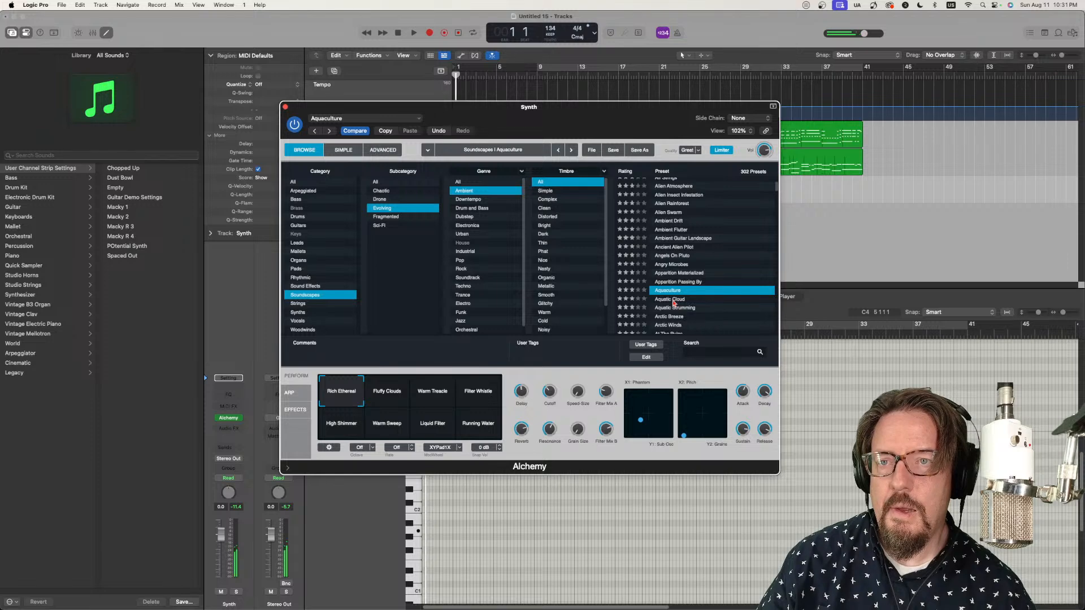
left_click(672, 299)
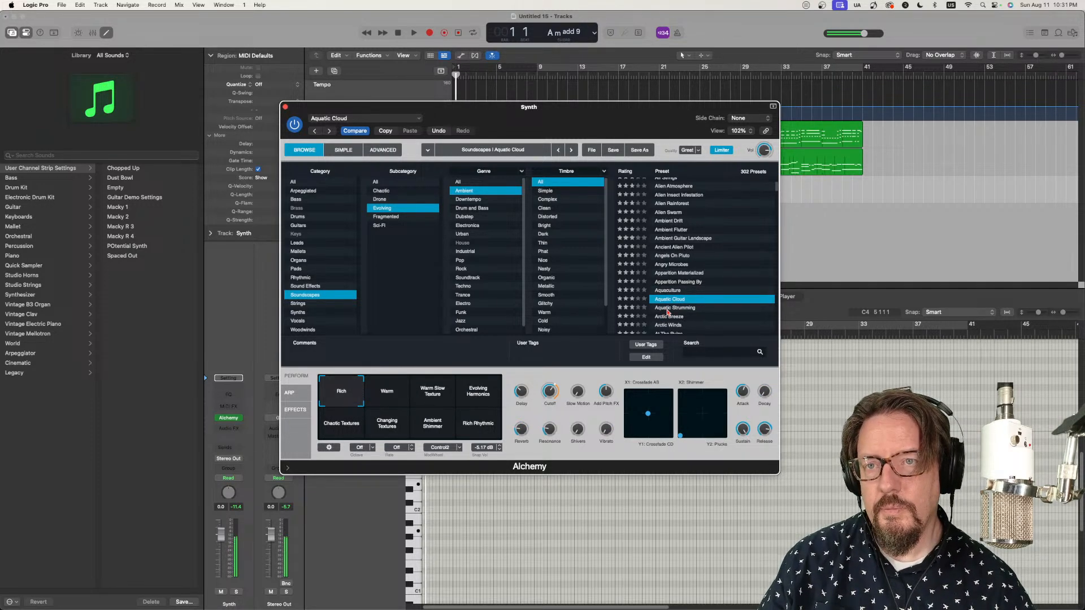
left_click(667, 309)
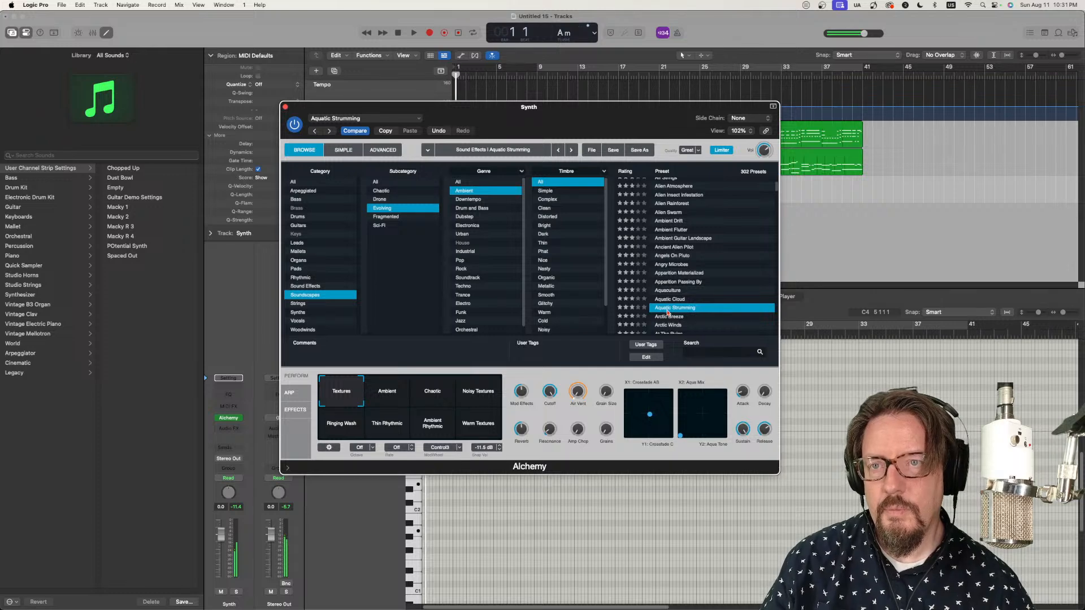
left_click(670, 317)
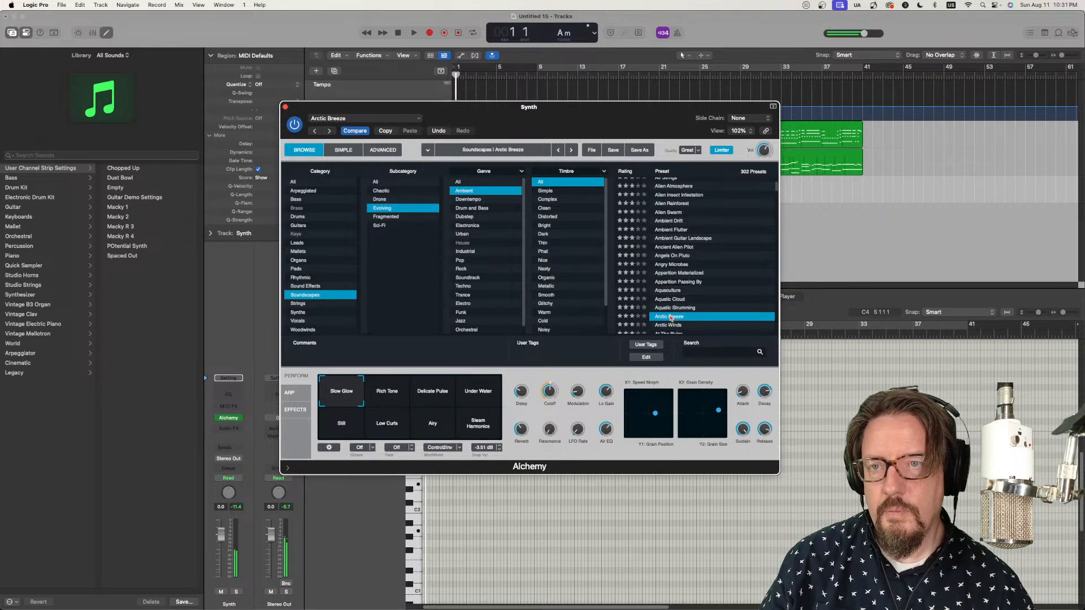
left_click(672, 326)
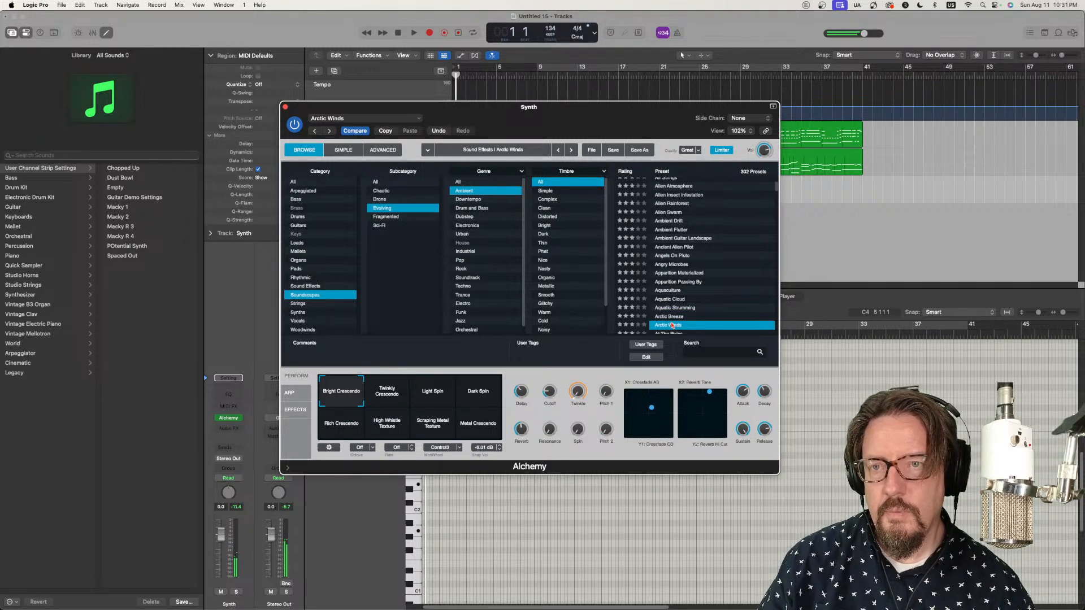
Step: Audition the presets At The Ruins, Atlantean Bells, Atmospheric Phenomenon, Aurora Waves, Backwards Dream and Beauty Sleep
scroll(674, 303, "down", 5)
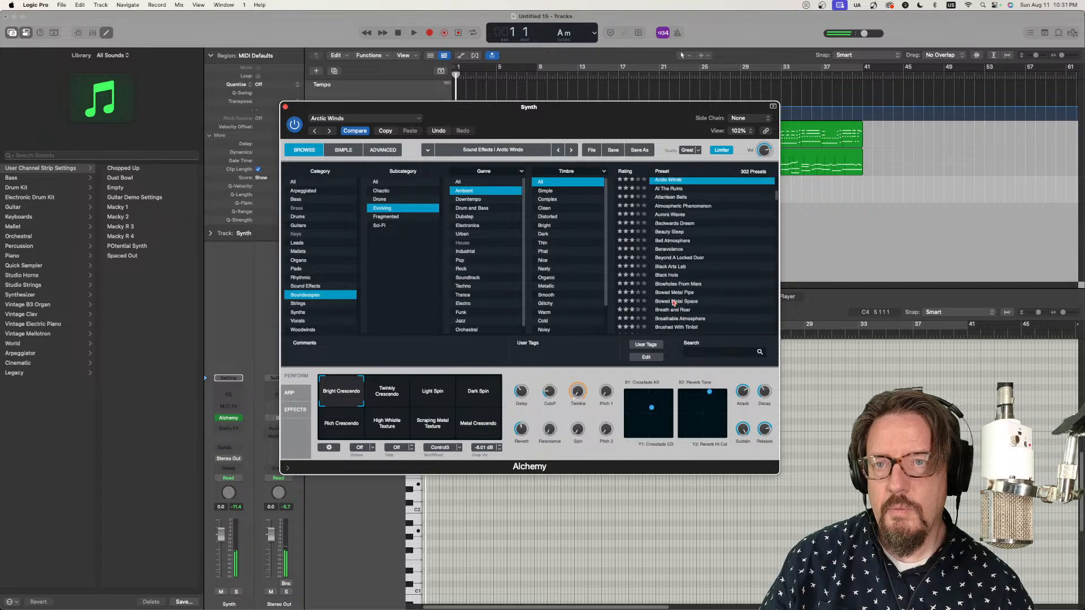
left_click(675, 190)
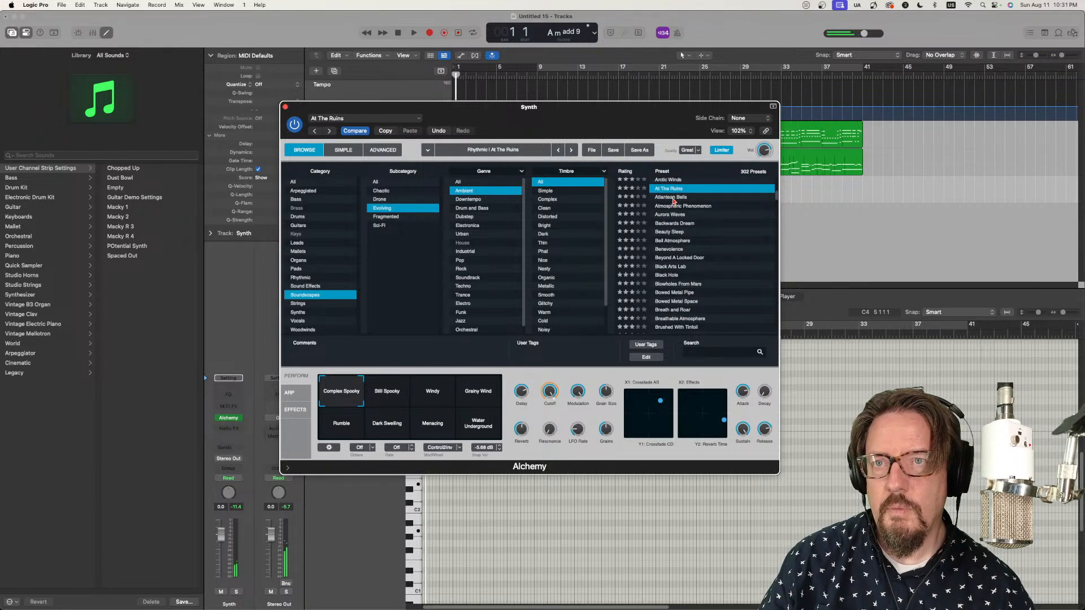
left_click(671, 198)
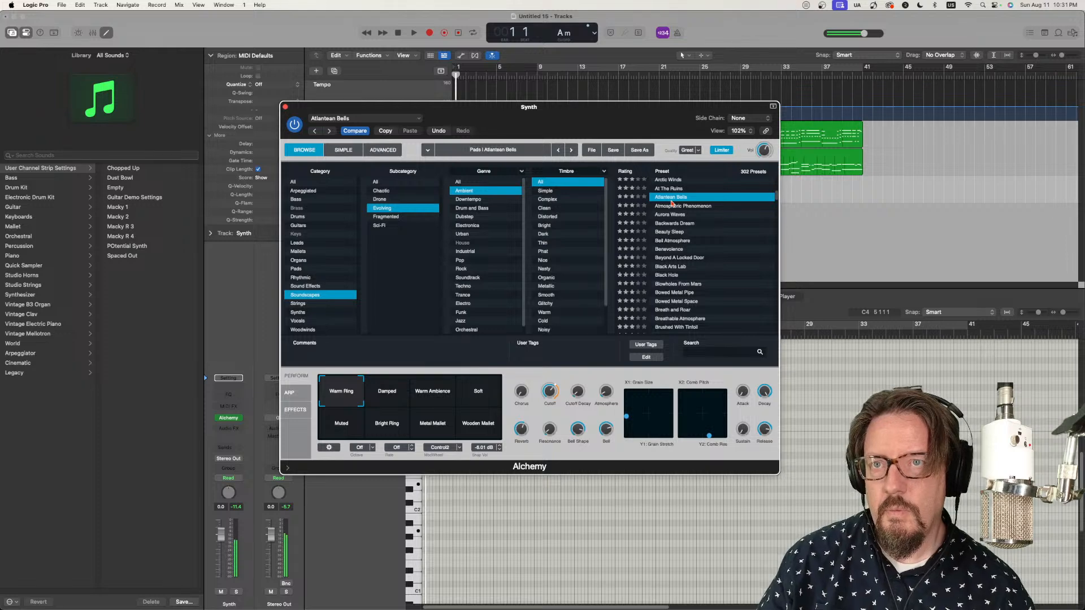
left_click(675, 206)
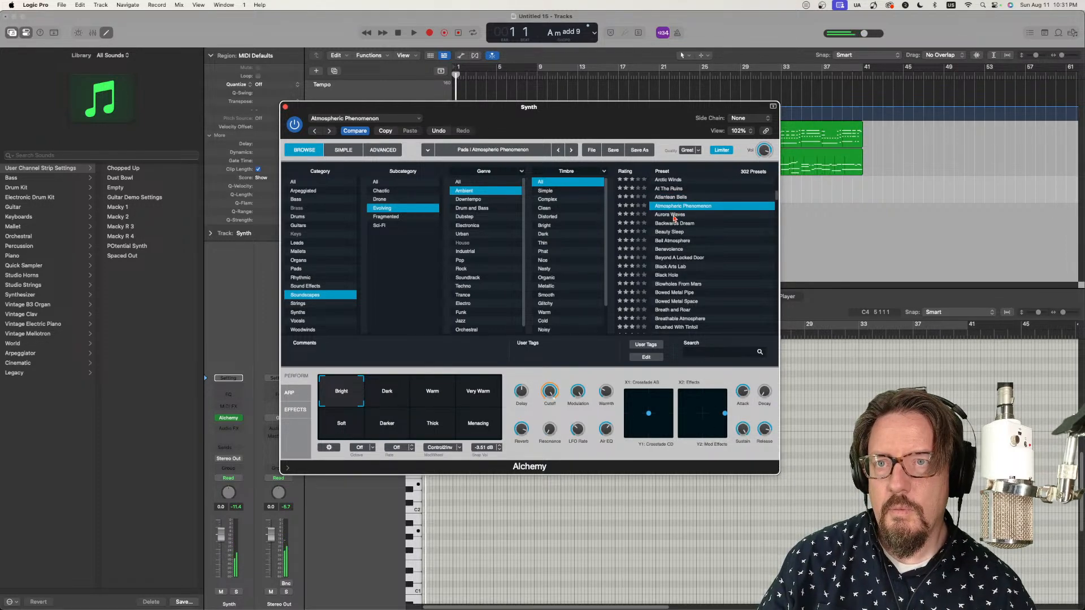
left_click(673, 215)
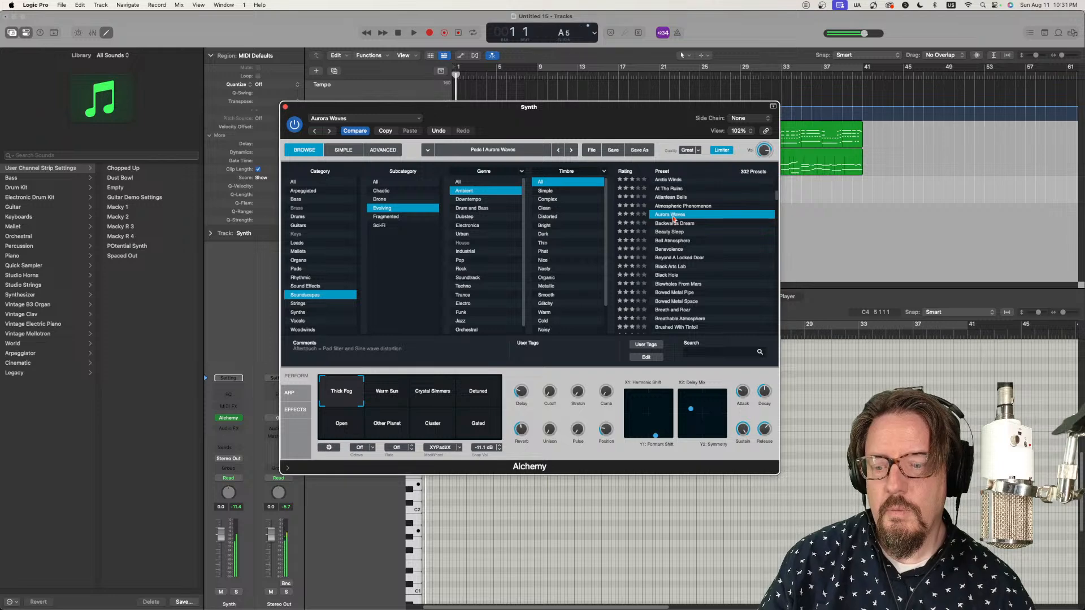
left_click(674, 224)
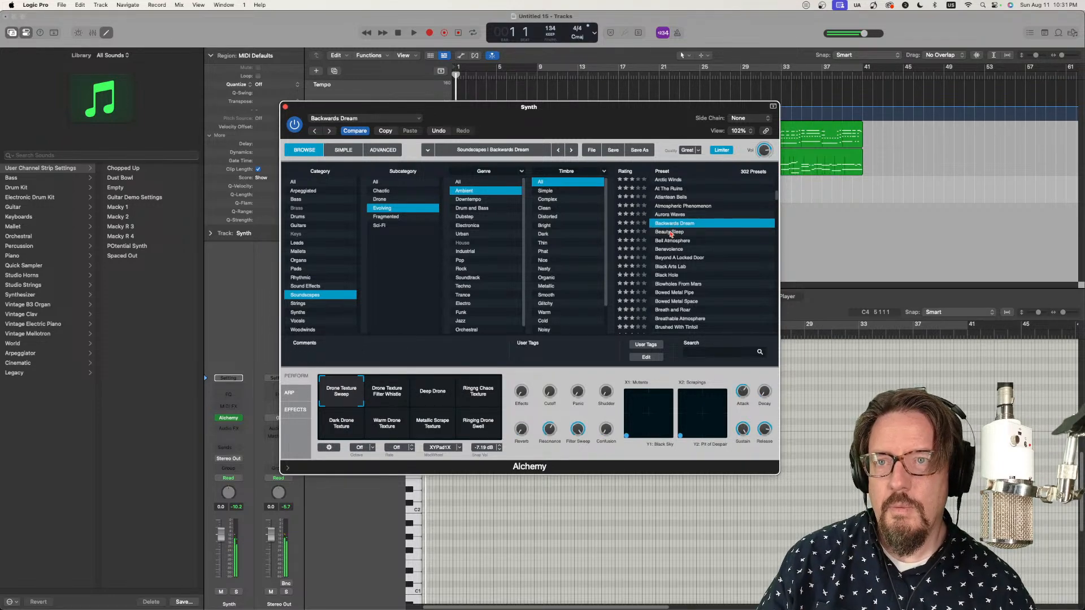
left_click(673, 233)
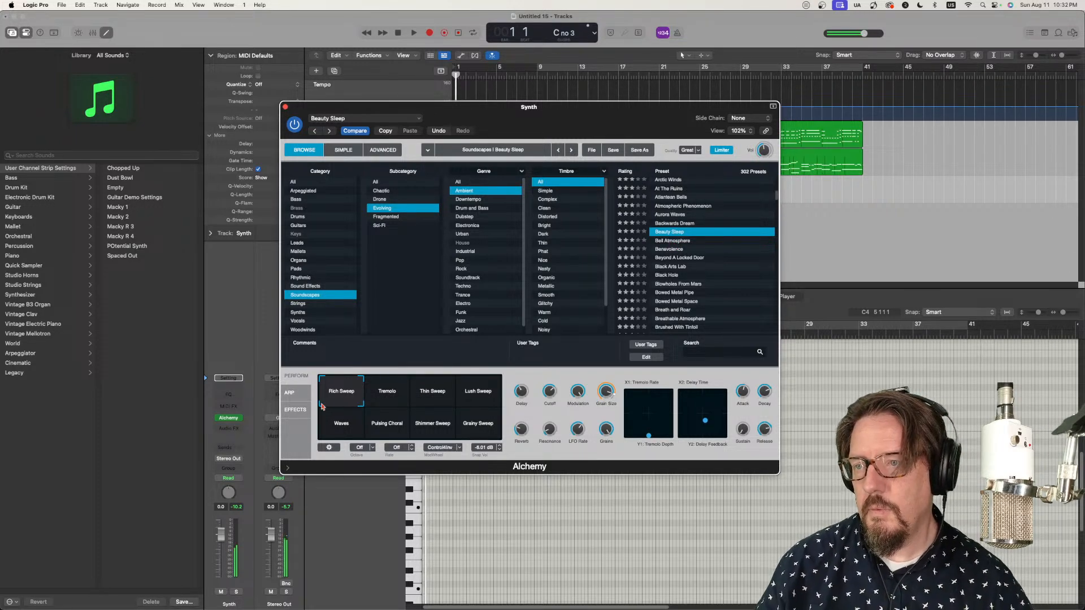
mouse_move(324, 406)
left_mouse_down()
mouse_move(468, 408)
mouse_move(461, 435)
mouse_move(435, 440)
mouse_move(339, 439)
mouse_move(330, 398)
mouse_move(475, 389)
mouse_move(307, 394)
left_mouse_up()
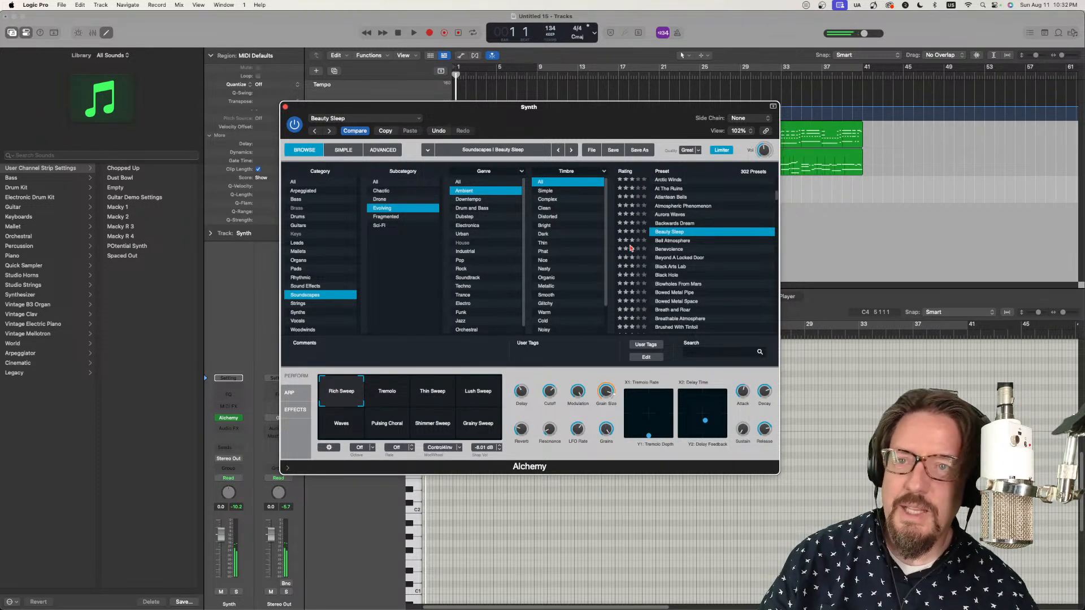
Step: Audition the presets Bell Atmosphere, Benevolence, Beyond A Locked Door and Black Arts Lab
left_click(678, 241)
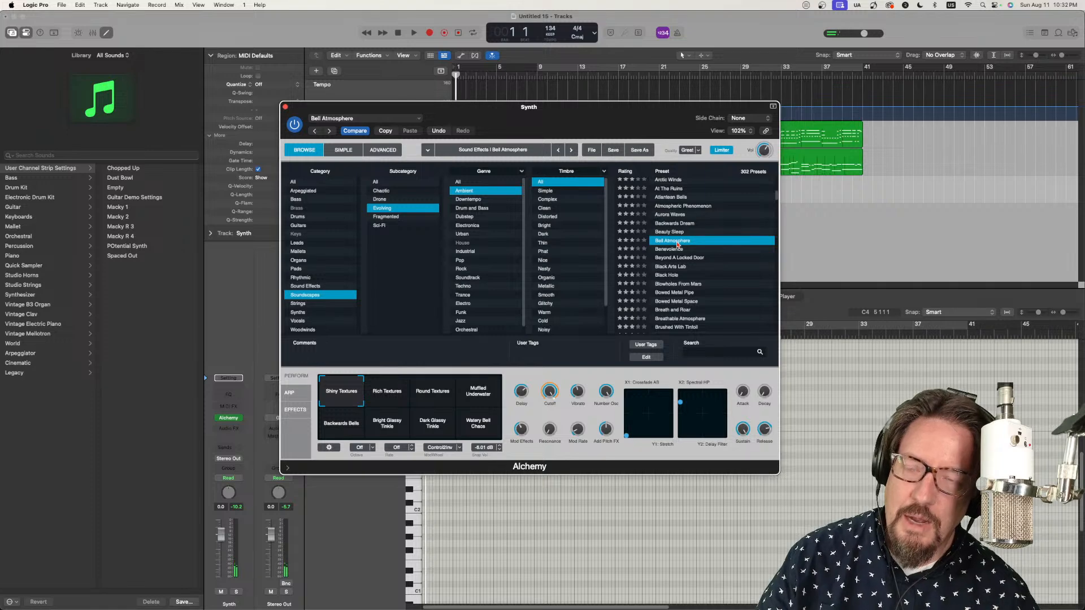
left_click(677, 249)
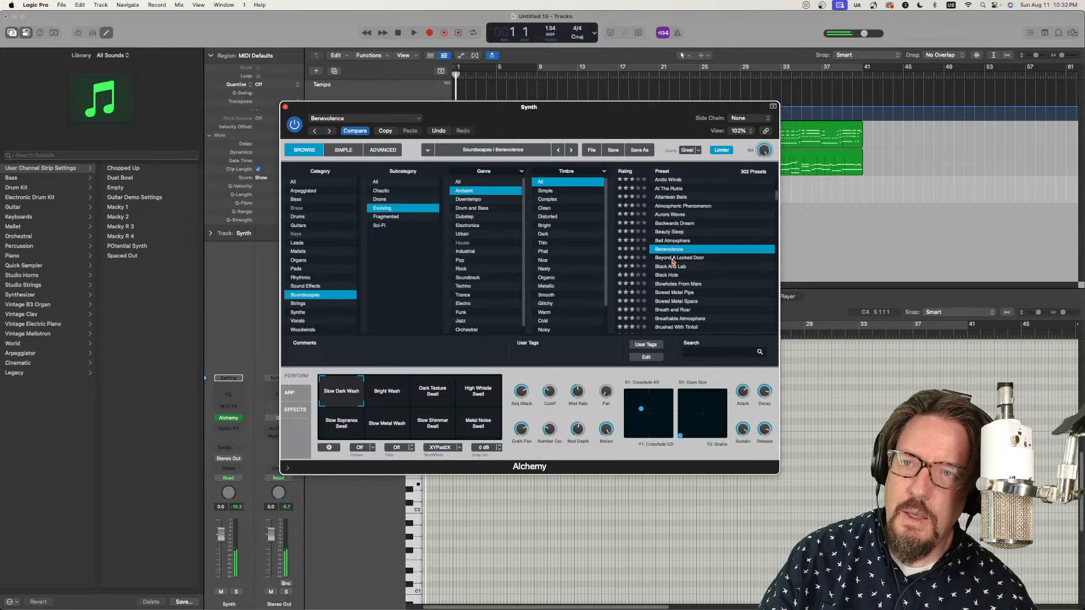
left_click(673, 259)
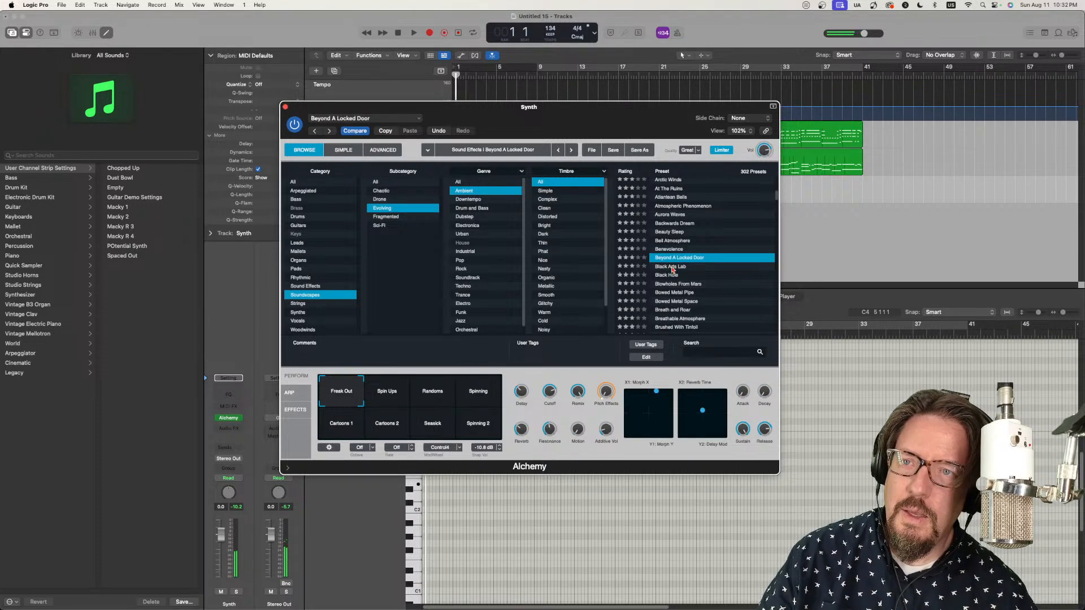
left_click(673, 266)
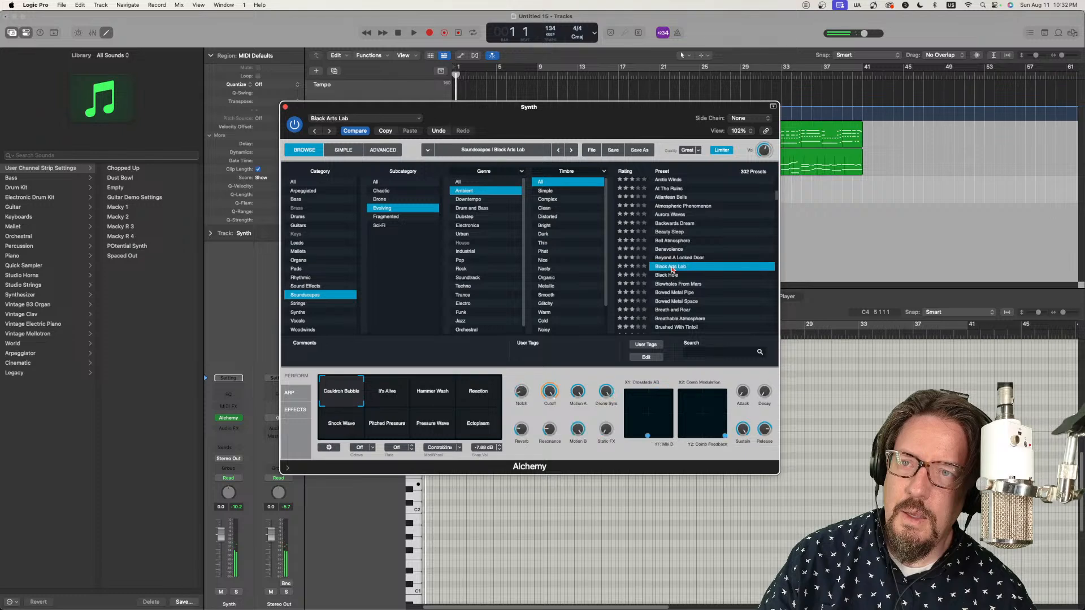
Step: Load the Beyond A Locked Door preset with the Freak Out performance snapshot and close the Alchemy window
left_click(668, 260)
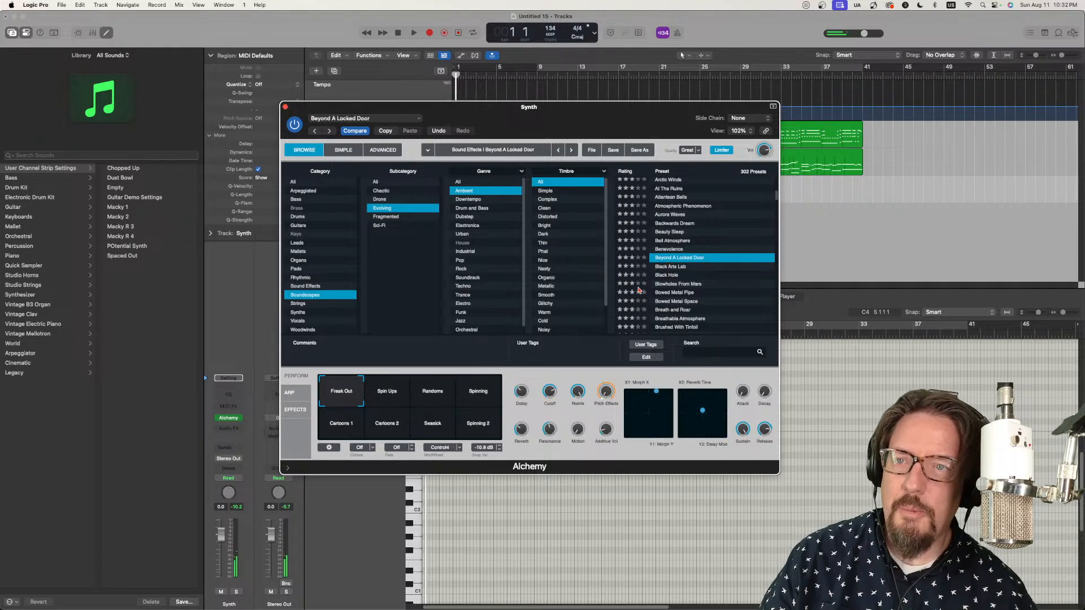
mouse_move(345, 398)
left_mouse_down()
mouse_move(480, 403)
mouse_move(479, 420)
mouse_move(364, 432)
mouse_move(327, 390)
left_mouse_up()
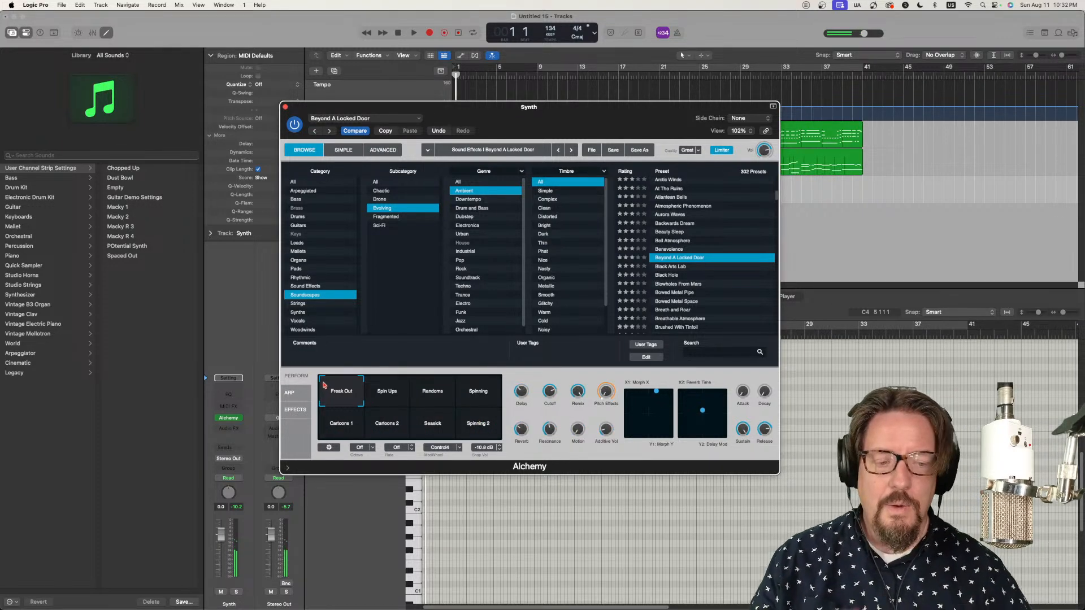
left_click(286, 107)
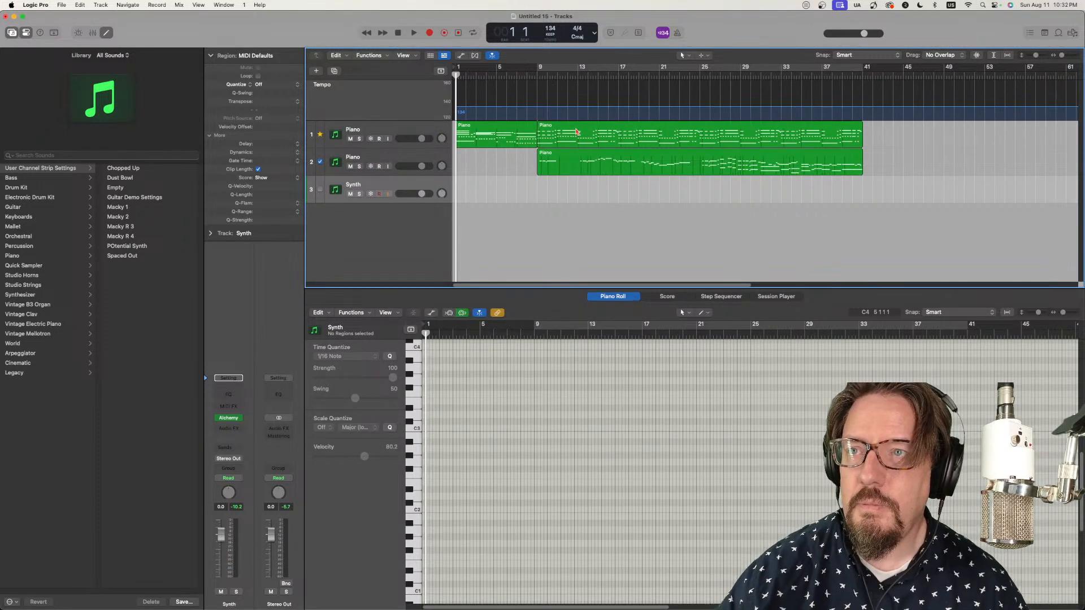
Step: Show the score and record a synth take from bar 1, switching Alchemy's performance snapshot to Spin Ups and Randoms
left_click(667, 298)
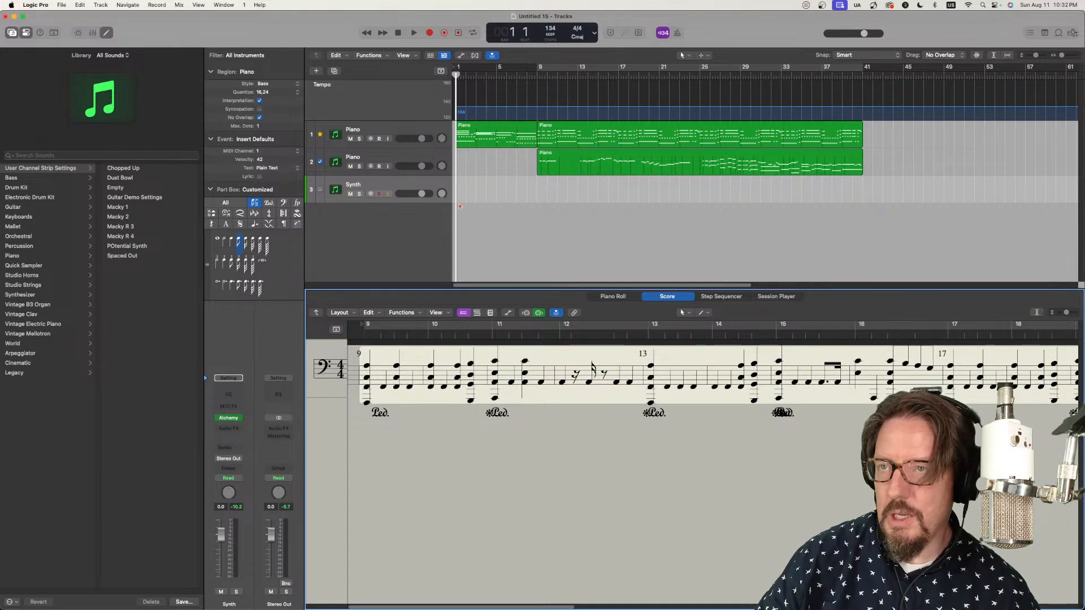
left_click(461, 95)
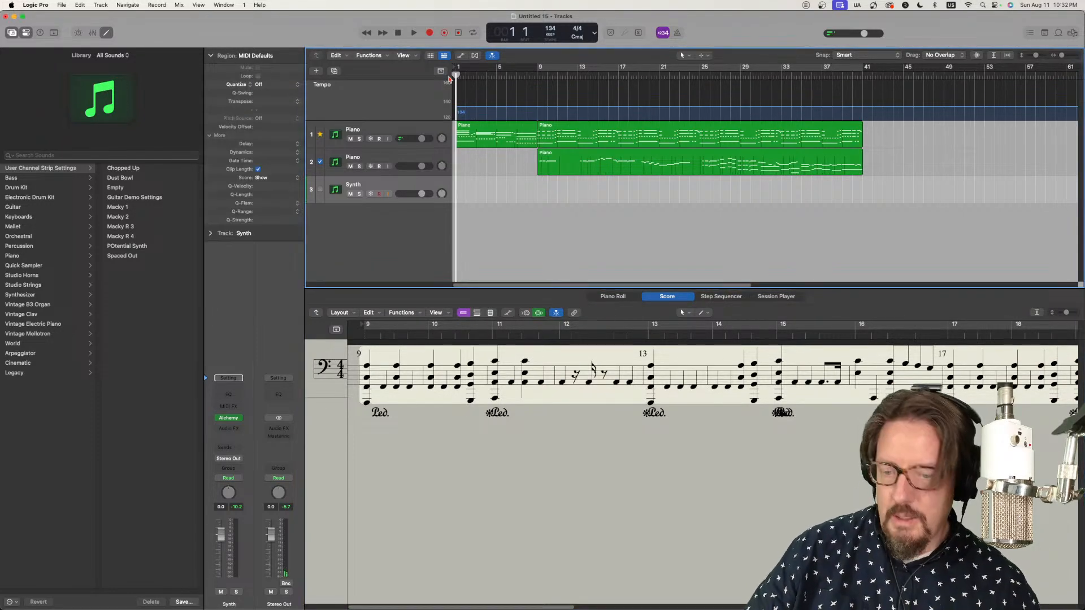
key("r")
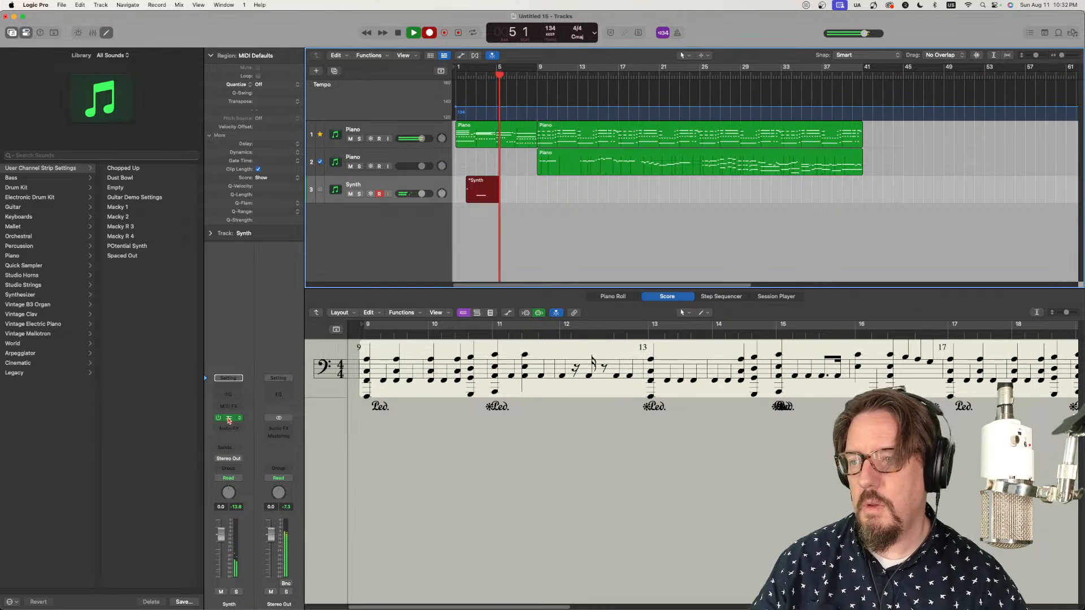
left_click(228, 418)
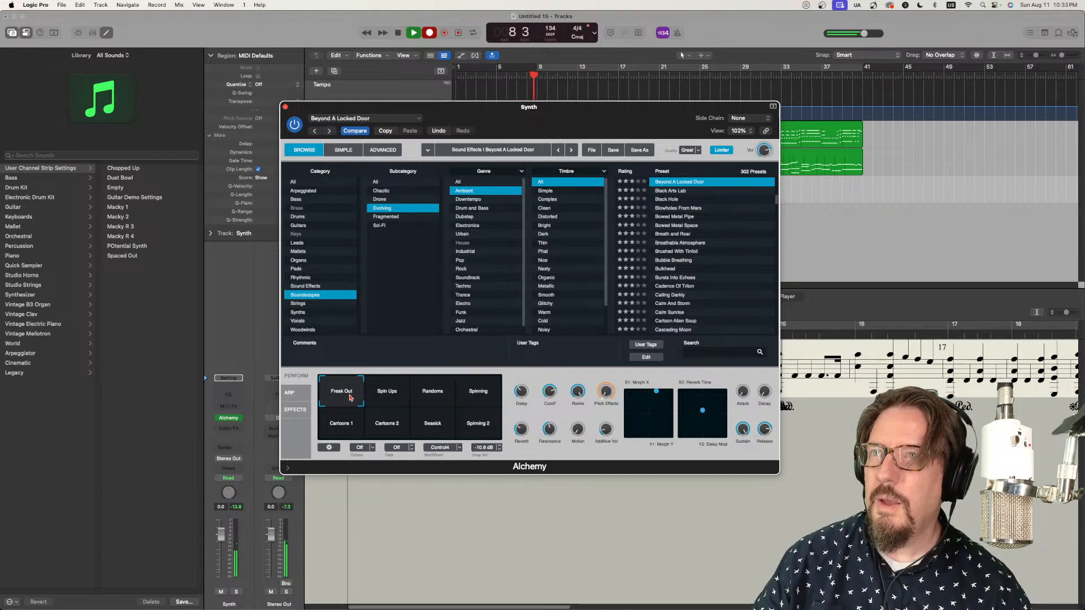
left_click(396, 399)
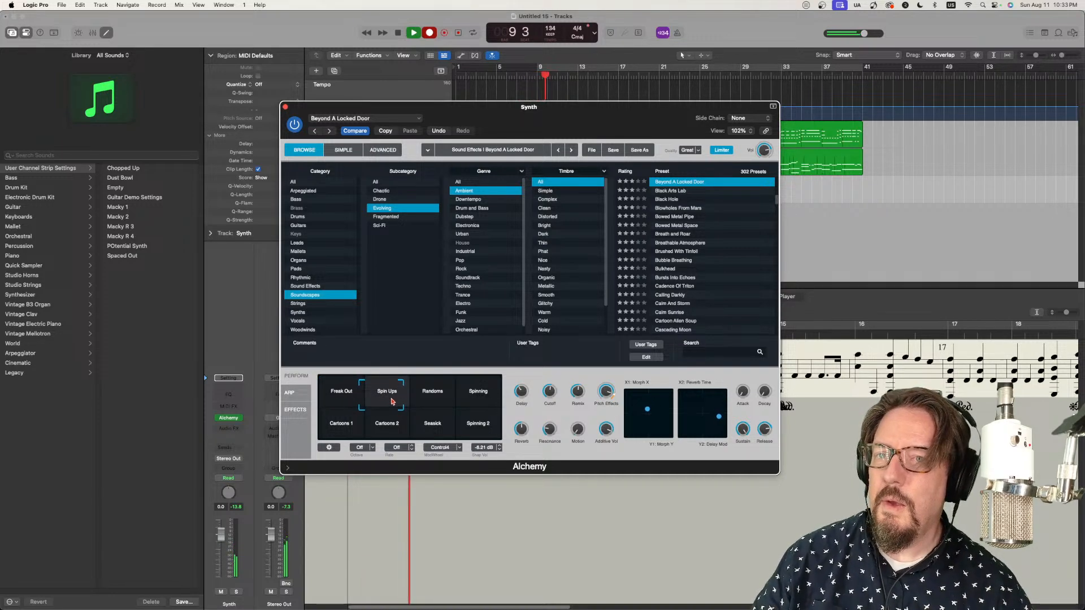
left_click(445, 400)
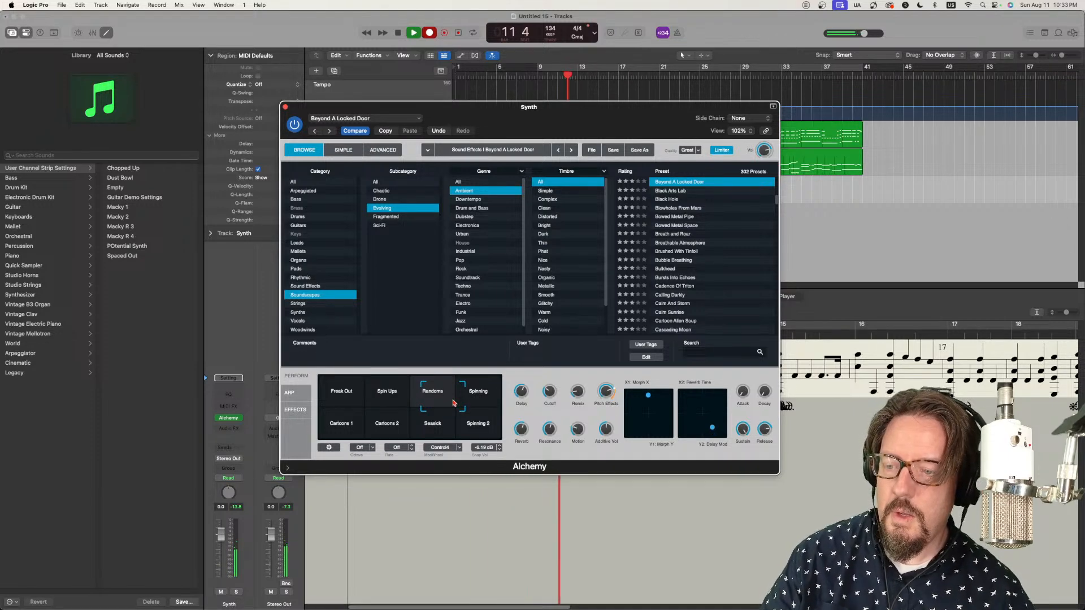
key("space")
Step: Move the Alchemy window off the tracks and delete the first recorded Synth region
left_click_drag(466, 107, 596, 345)
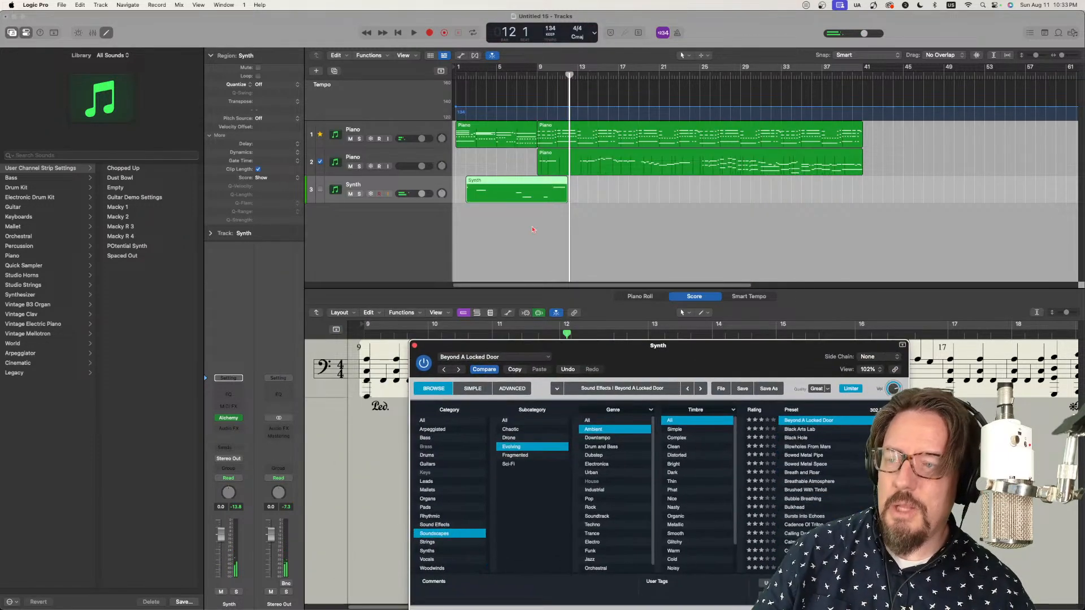
left_click(511, 188)
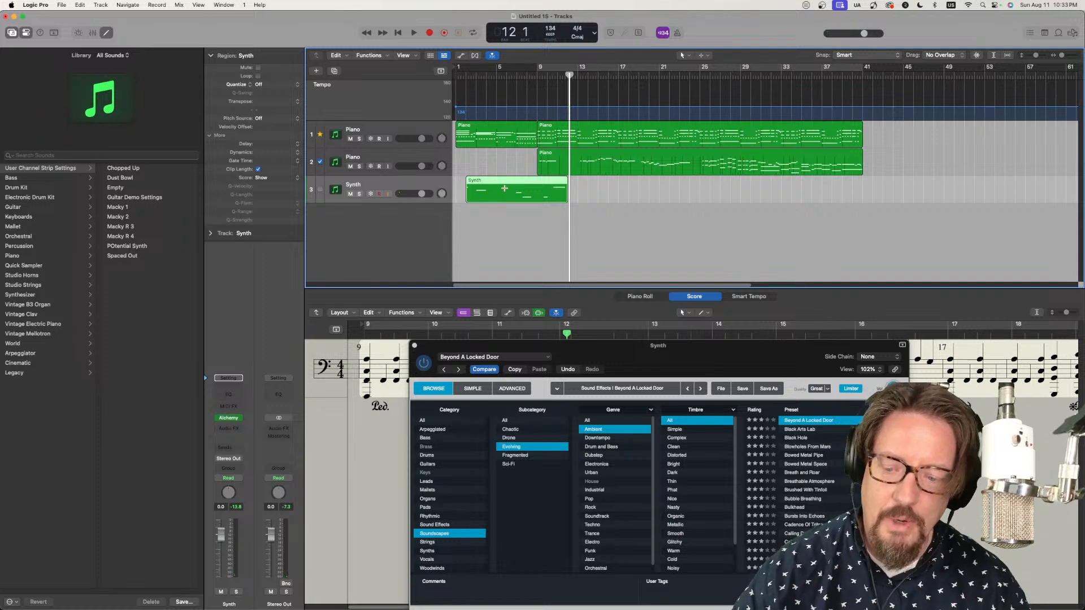
key("Delete")
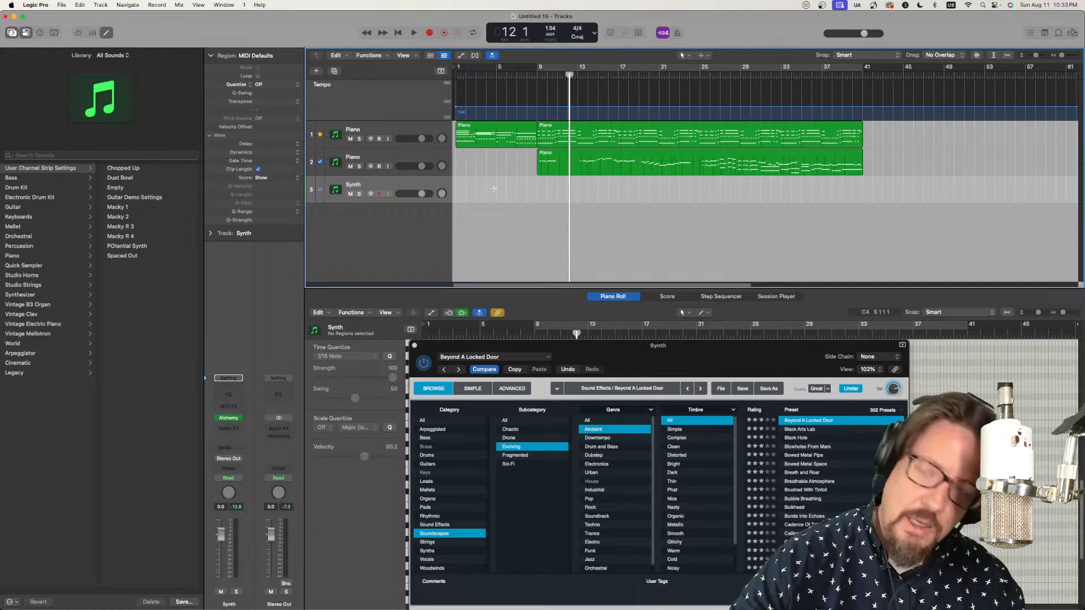
Step: Start recording a second synth take from bar 8 with the Alchemy window closed and the piano score displayed
left_click(526, 78)
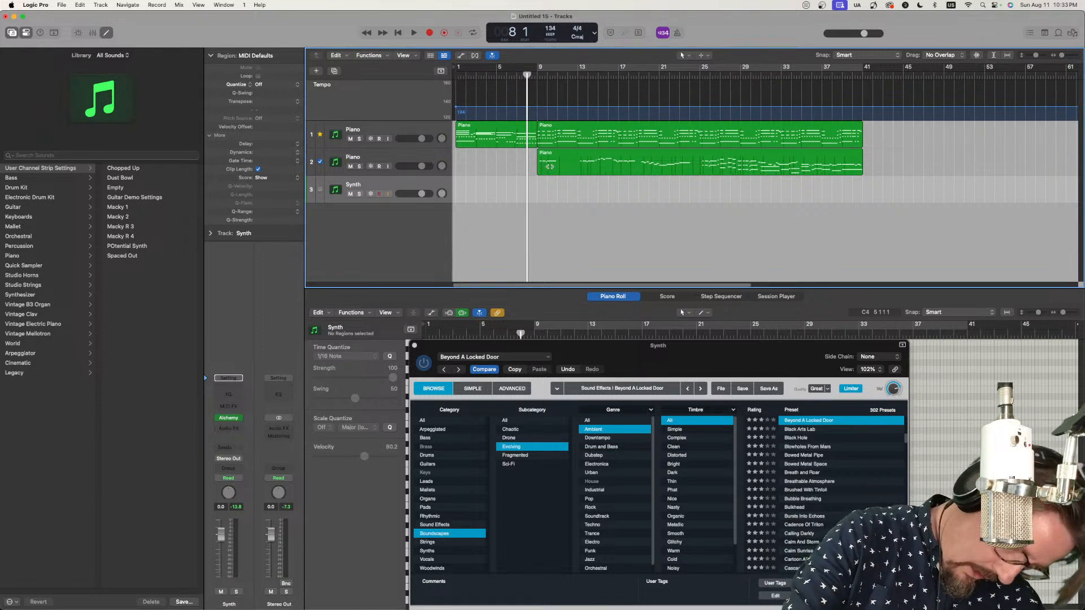
key("r")
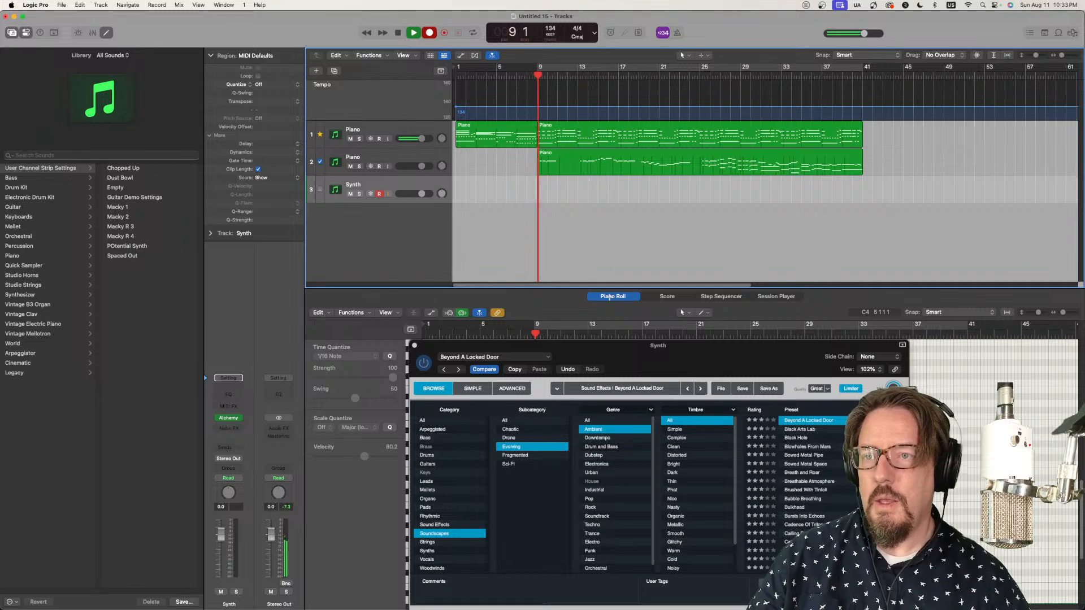
left_click_drag(613, 354, 244, 138)
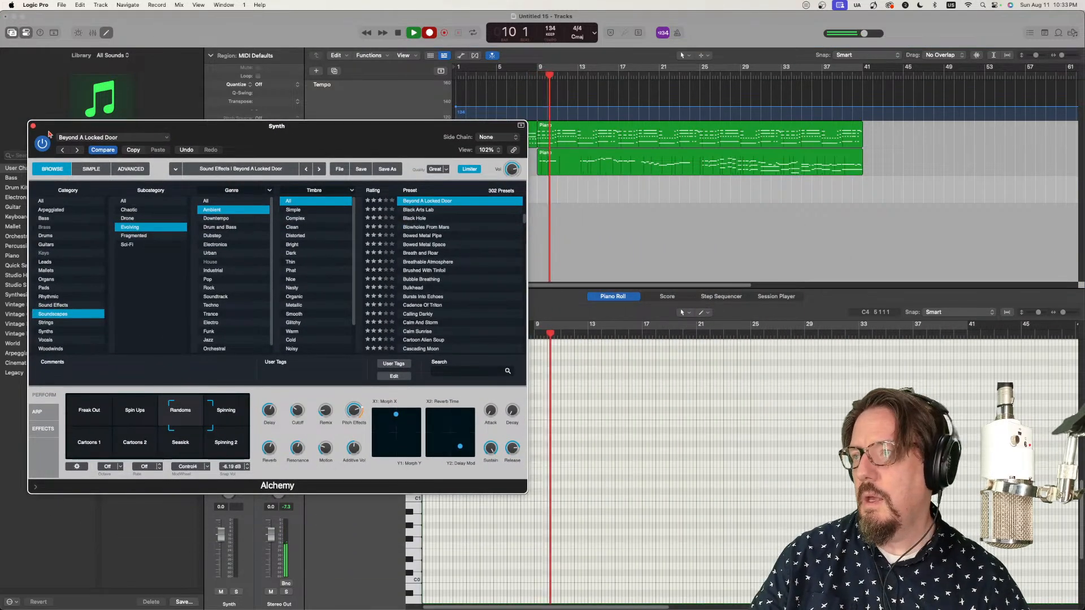
left_click(29, 124)
key("n")
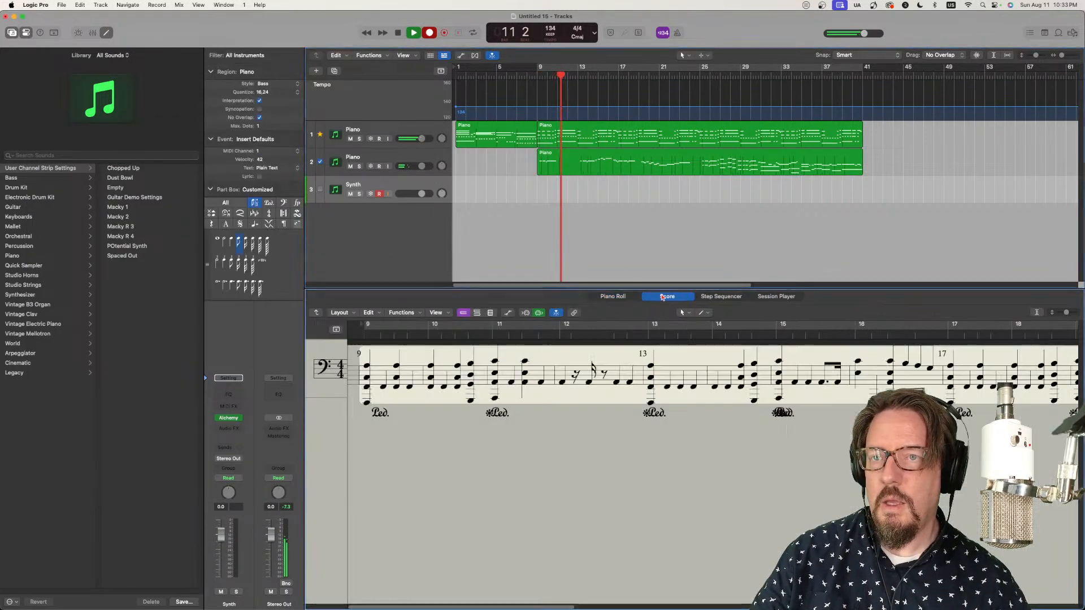
Step: Reopen Alchemy on the Synth track, move its window clear of the track regions and show the advanced sound settings
left_click(228, 418)
left_click_drag(411, 140, 436, 79)
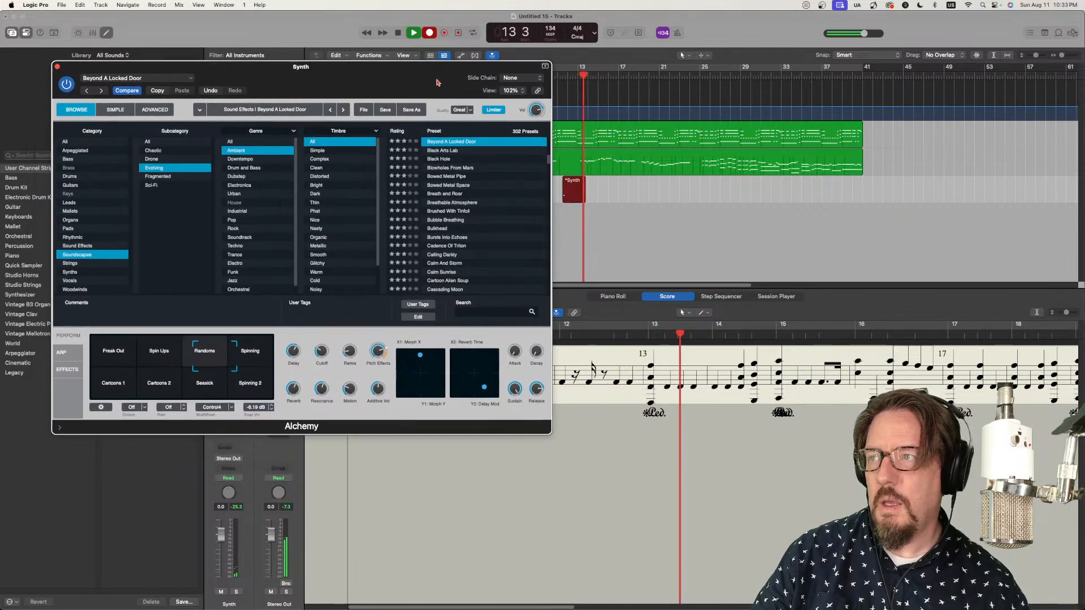
left_click(152, 109)
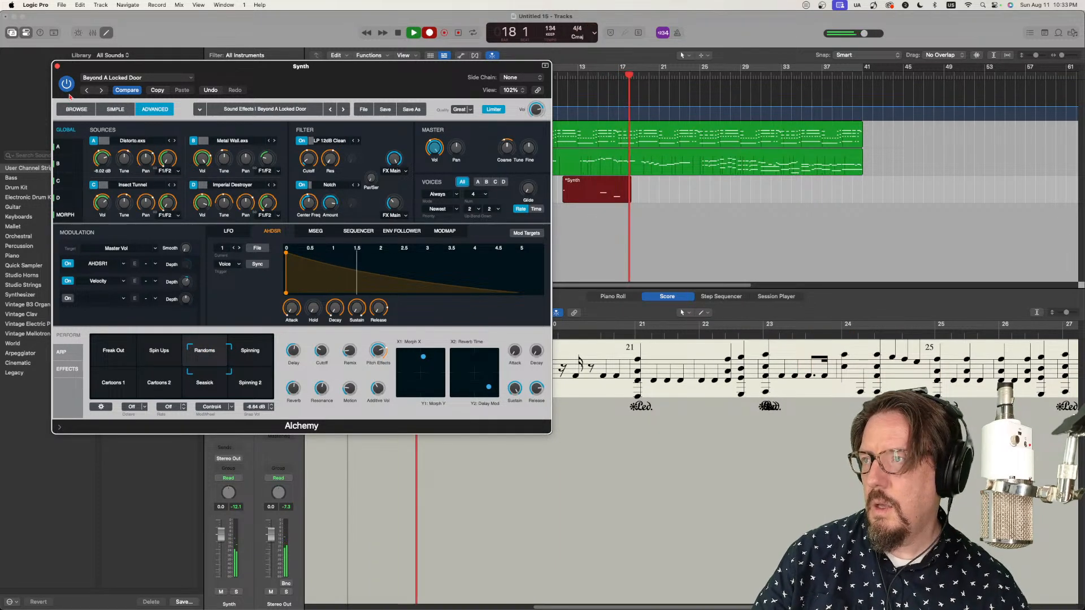
Step: Check the Synth channel's automation mode while recording continues, reopen Alchemy and stop the take at bar 25
left_click(57, 66)
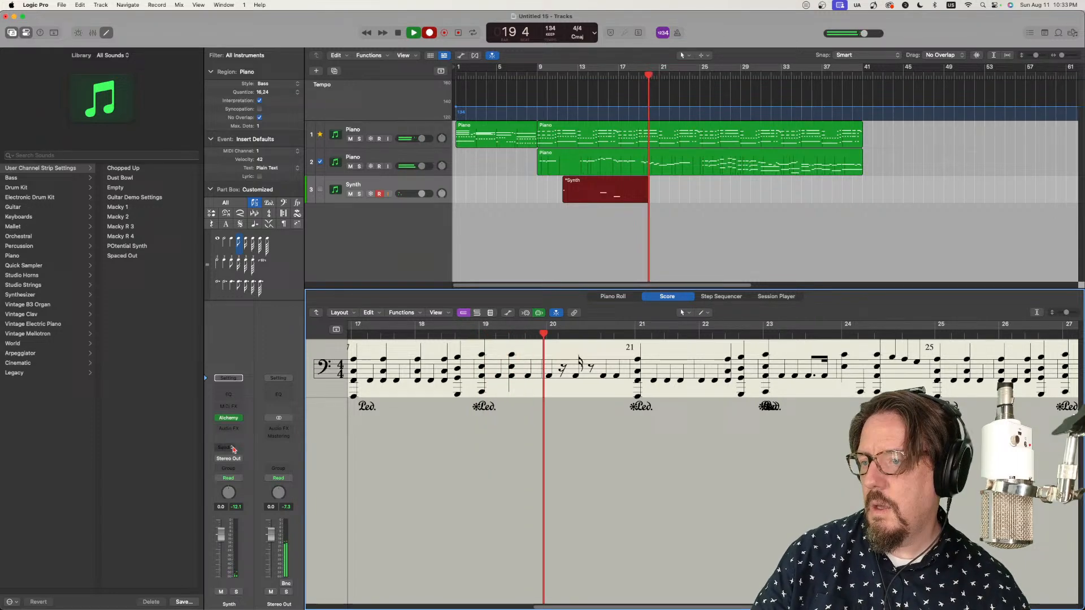
left_click(228, 478)
key("Escape")
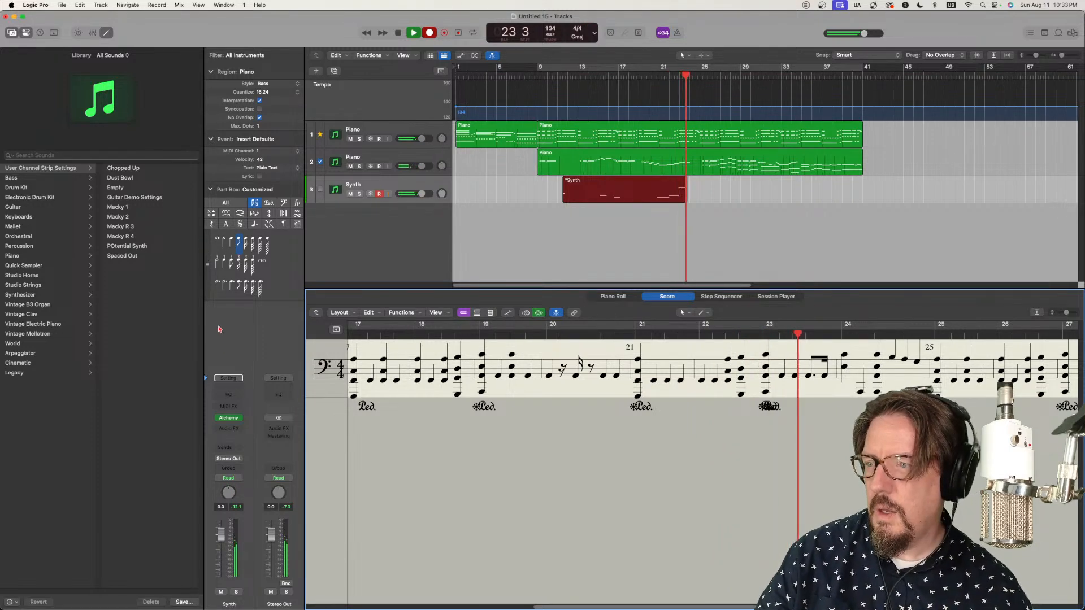
left_click(227, 419)
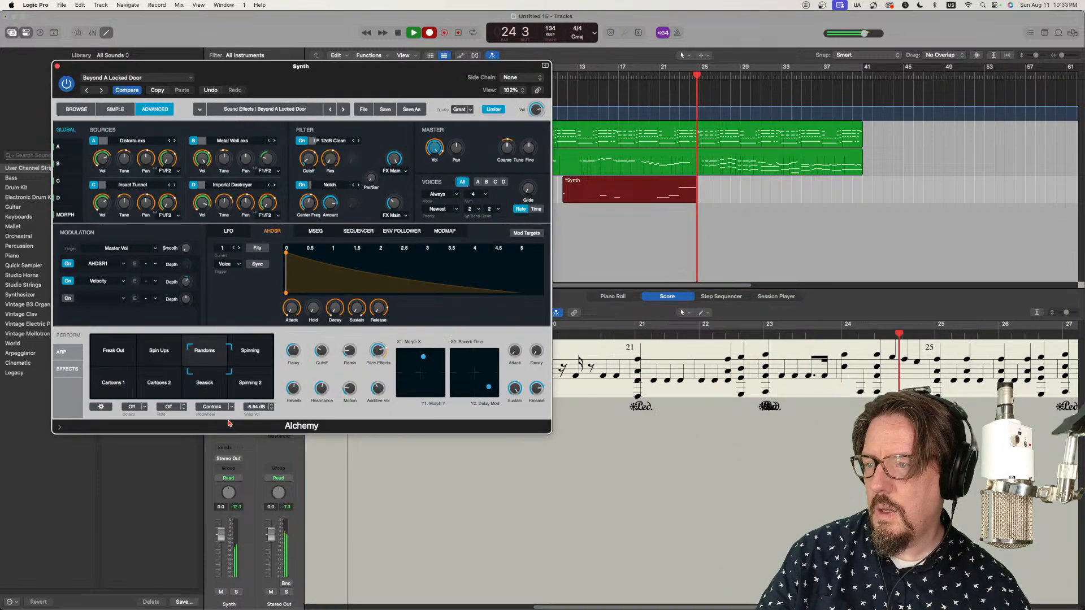
key("space")
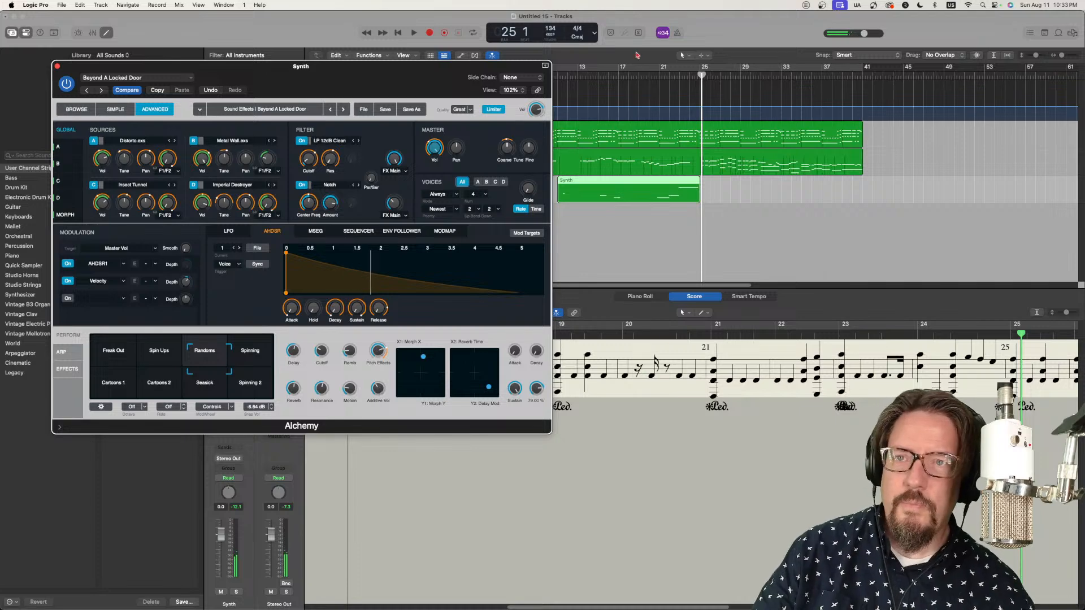
Step: Close Alchemy and examine the Synth channel's available instruments and automation modes
left_click(57, 67)
left_click(228, 428)
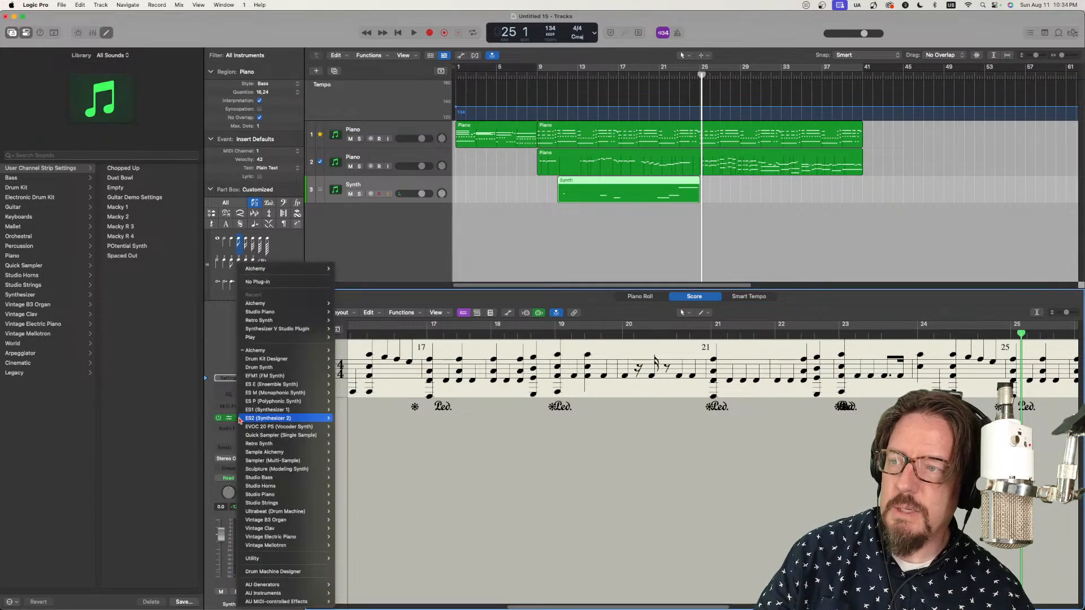
left_click(230, 462)
left_click(233, 478)
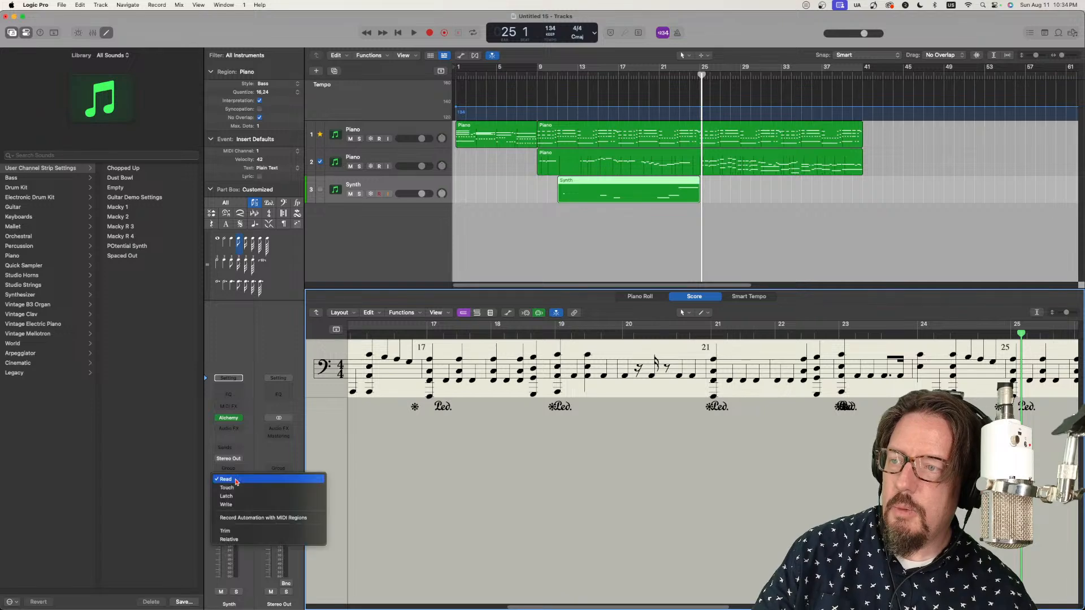
left_click(317, 469)
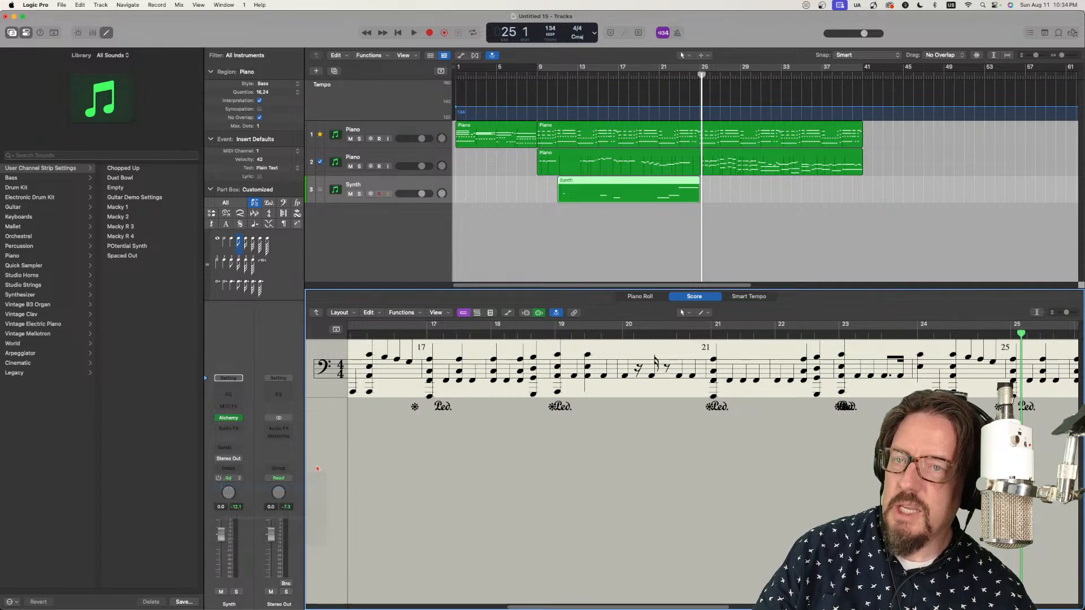
Step: Delete the second Synth region and start recording a new take from bar 9 with Alchemy and the score displayed
left_click(621, 188)
key("Delete")
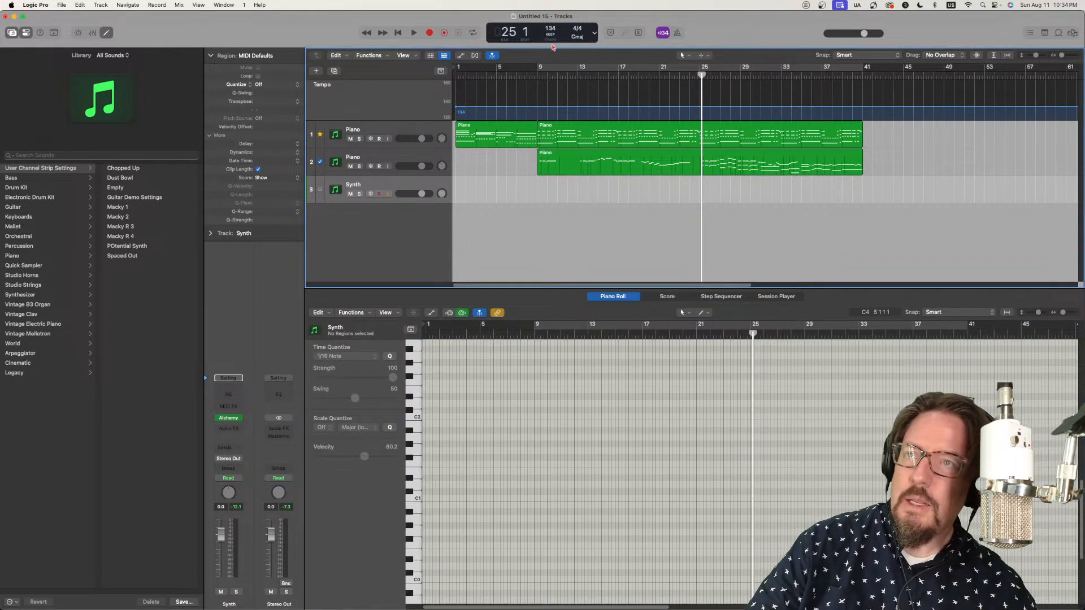
left_click(537, 75)
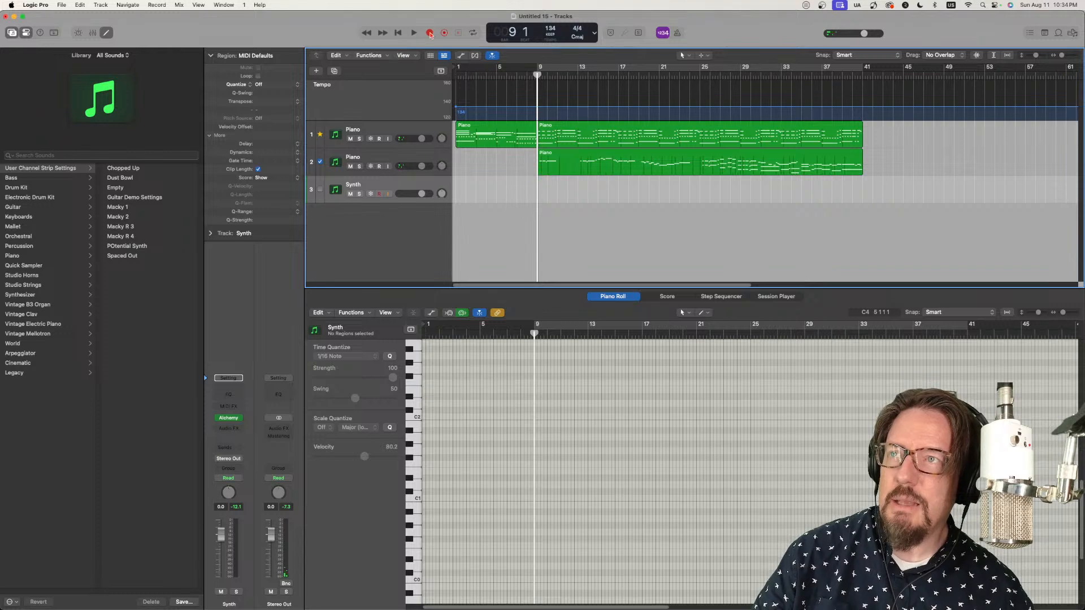
left_click(429, 32)
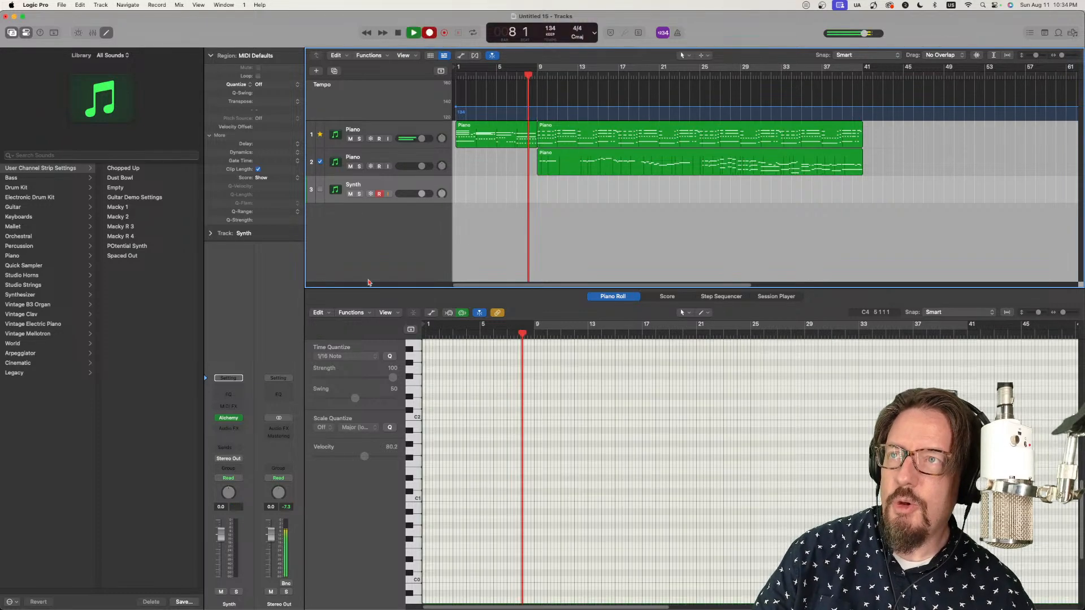
left_click(228, 418)
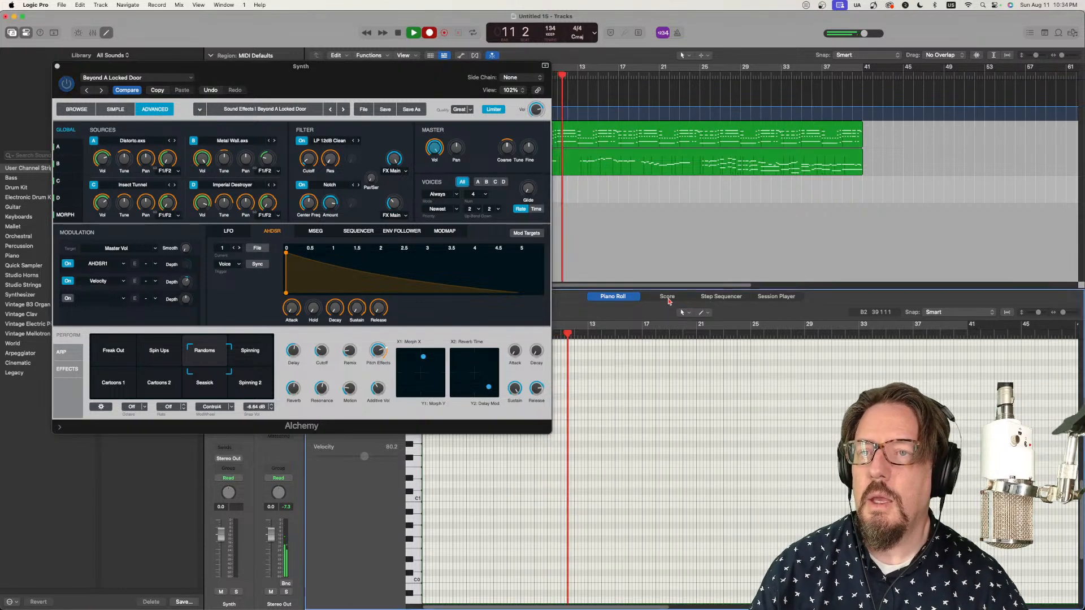
left_click(667, 297)
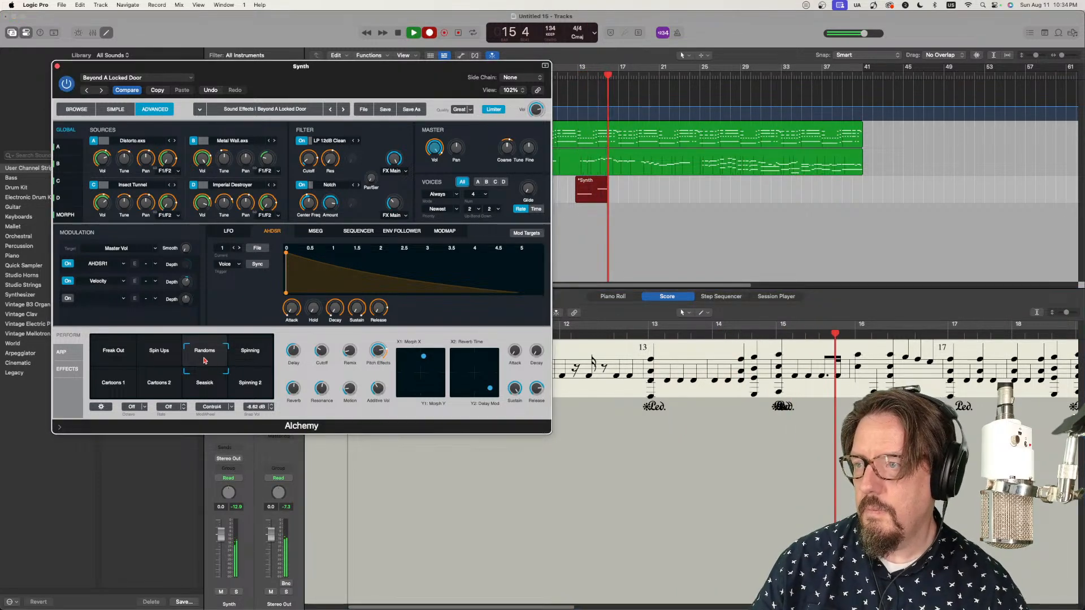
Step: Morph Alchemy's performance snapshot through Spin Ups to Spinning 2 during the recording and stop the take near bar 41
left_click(171, 362)
mouse_move(171, 362)
left_mouse_down()
mouse_move(123, 365)
mouse_move(119, 382)
mouse_move(225, 382)
mouse_move(223, 356)
mouse_move(187, 354)
left_mouse_up()
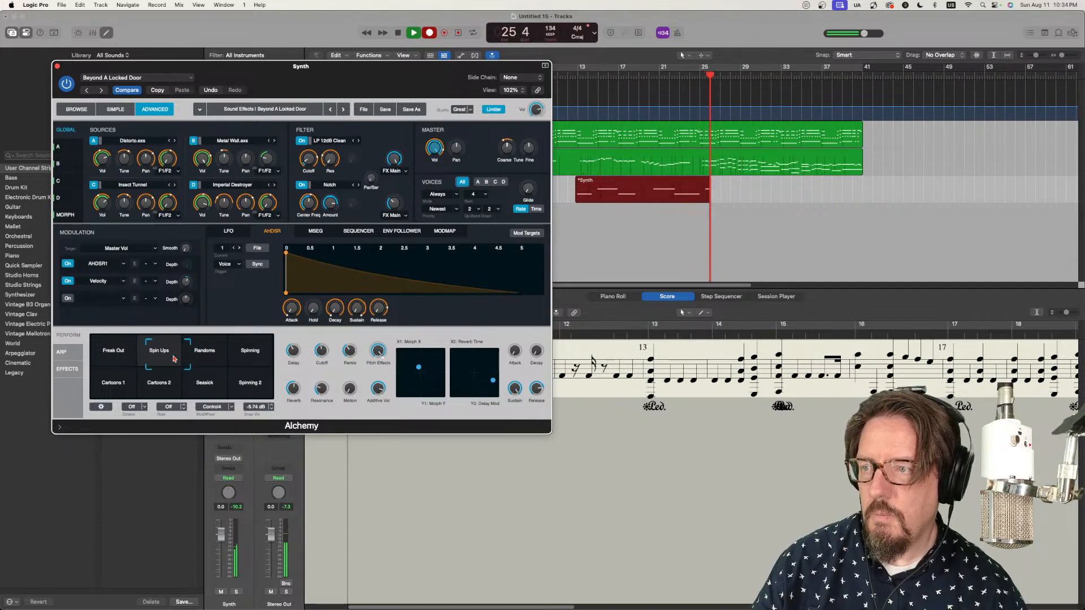
left_click_drag(174, 358, 271, 393)
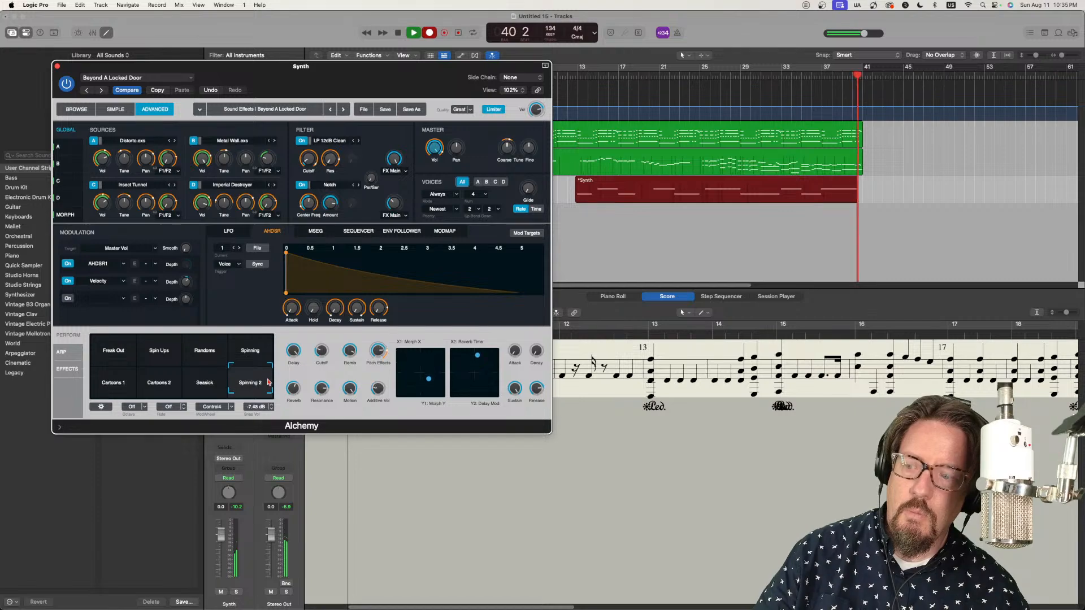
key("space")
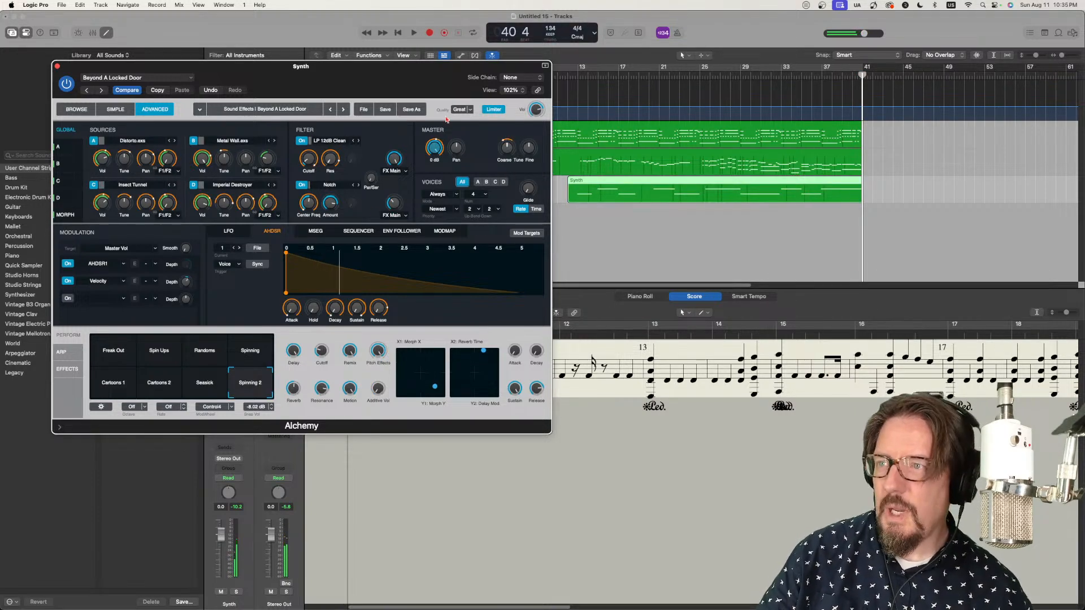
Step: Show the mixer below the tracks and set the Synth channel's automation mode to Touch
left_click_drag(421, 83, 740, 420)
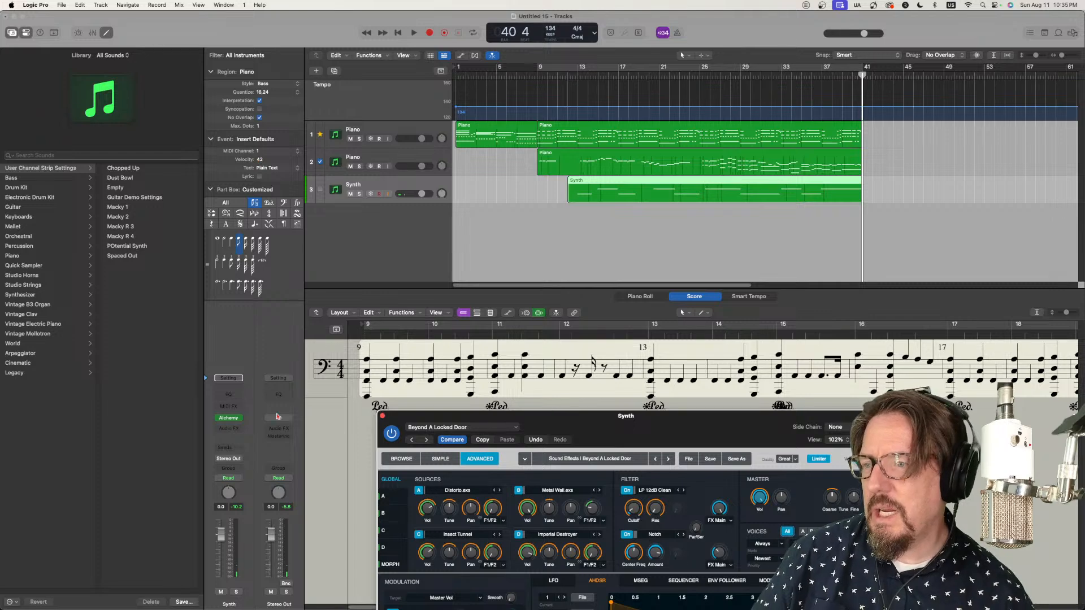
left_click(238, 479)
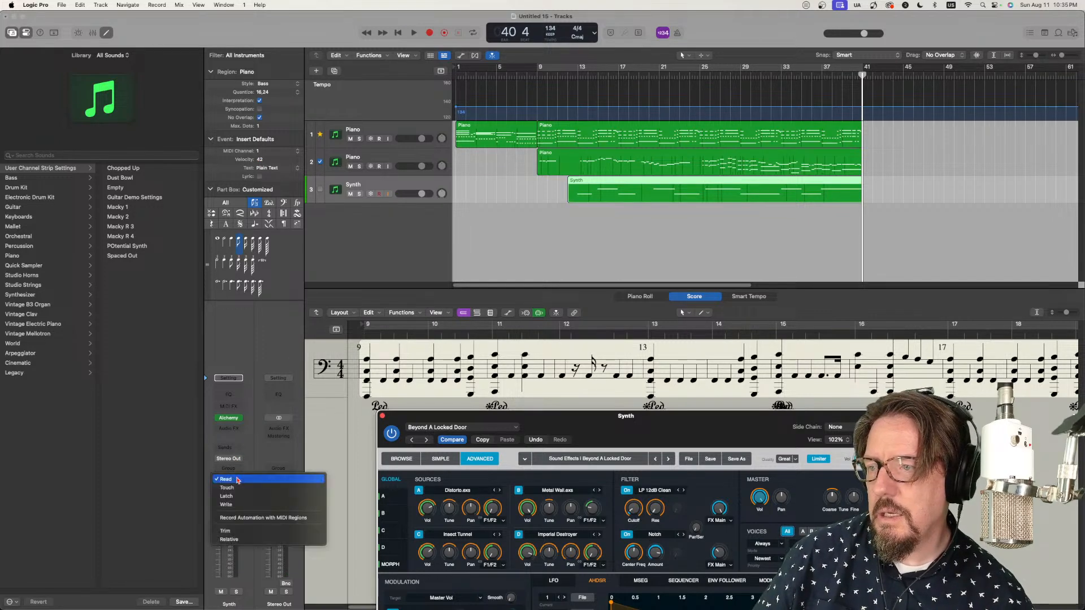
left_click(242, 488)
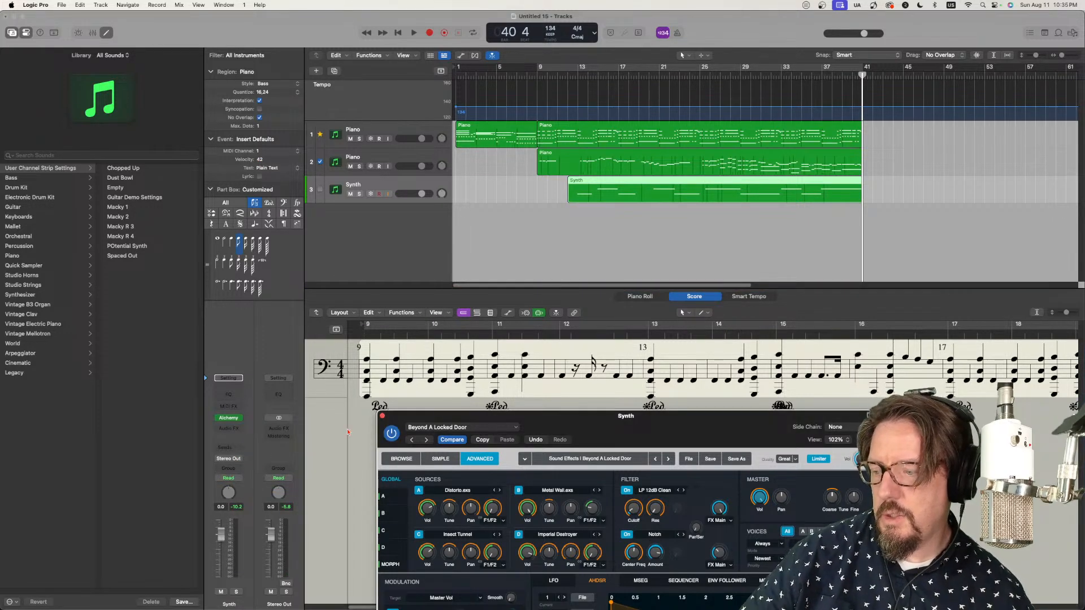
key("x")
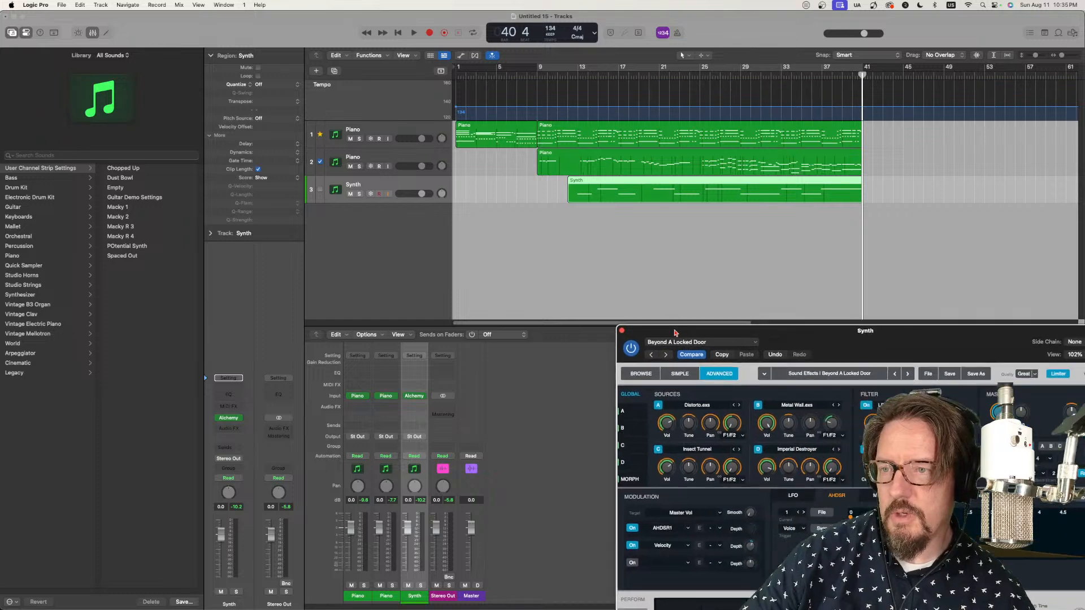
left_click(421, 460)
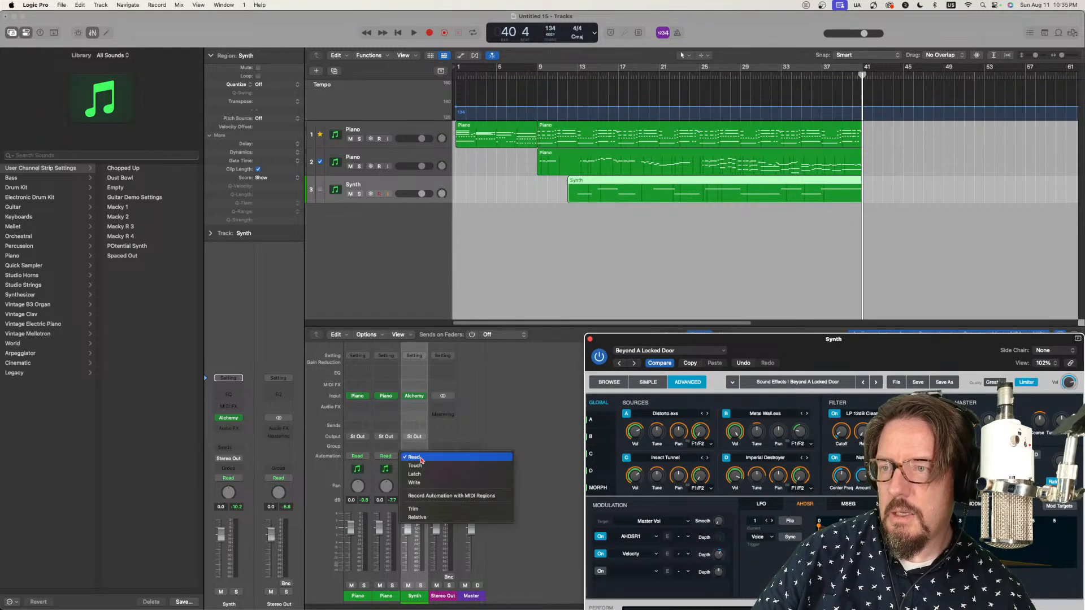
left_click(421, 465)
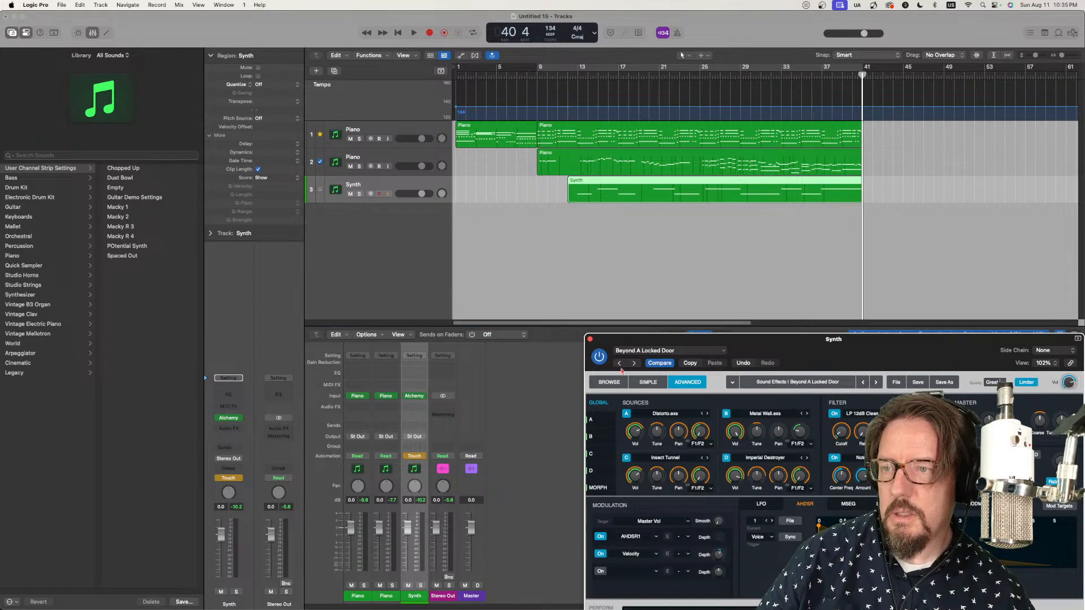
Step: Place Alchemy's performance snapshot between Randoms and Spinning with Synth automation in Read, and return the channel to Touch
left_click_drag(675, 341, 159, 49)
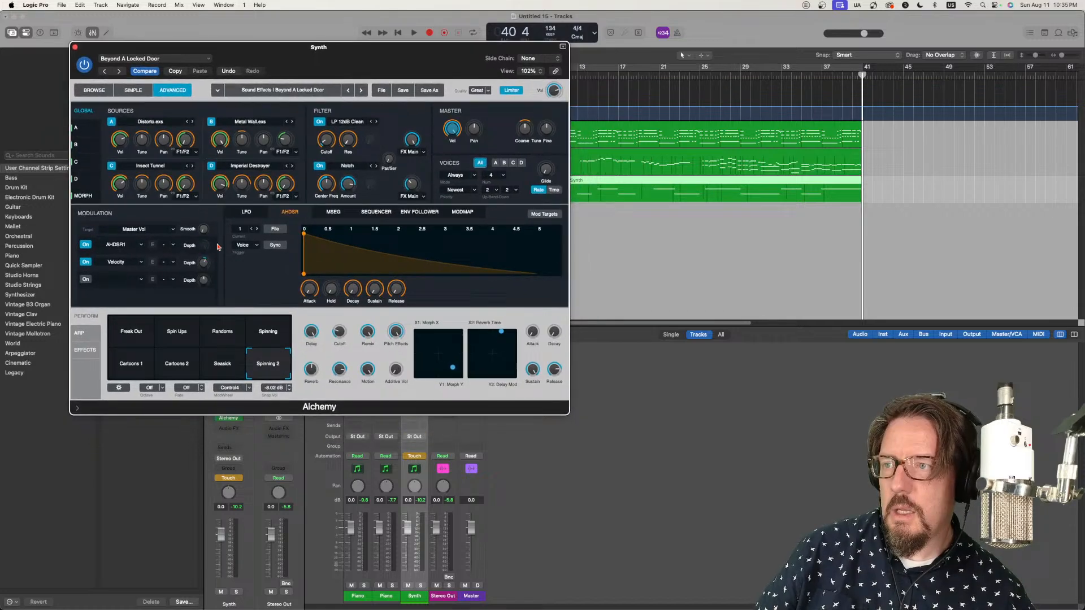
left_click(235, 479)
left_click(229, 472)
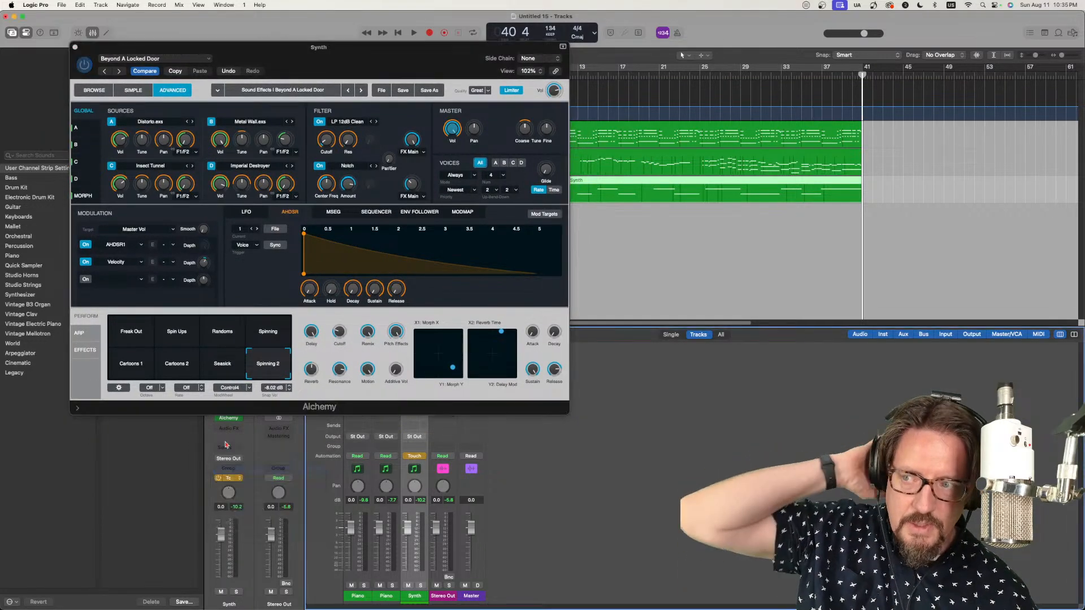
left_click(232, 331)
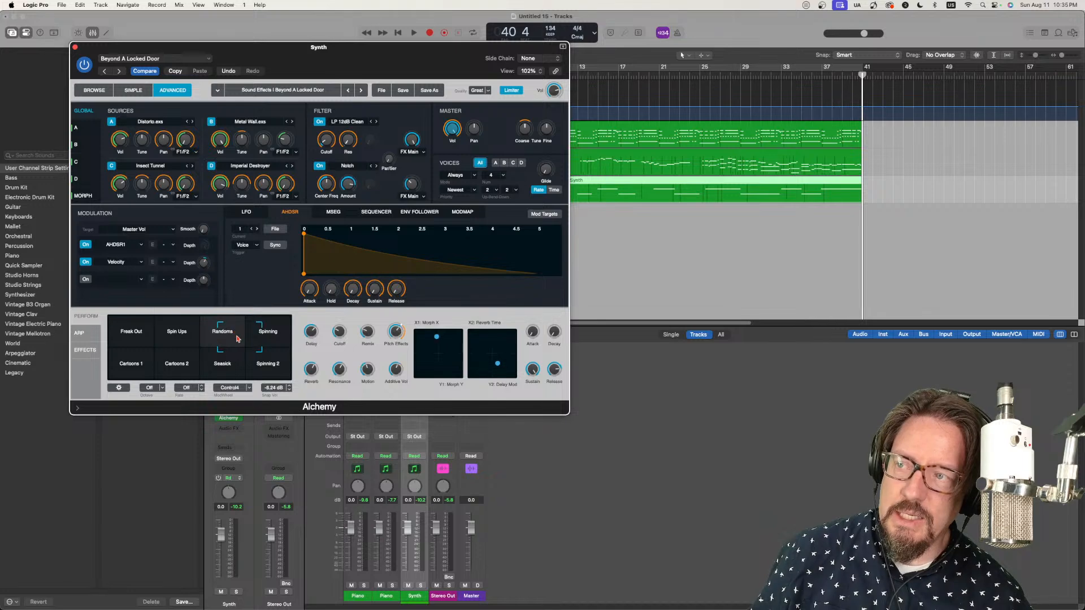
left_click(242, 479)
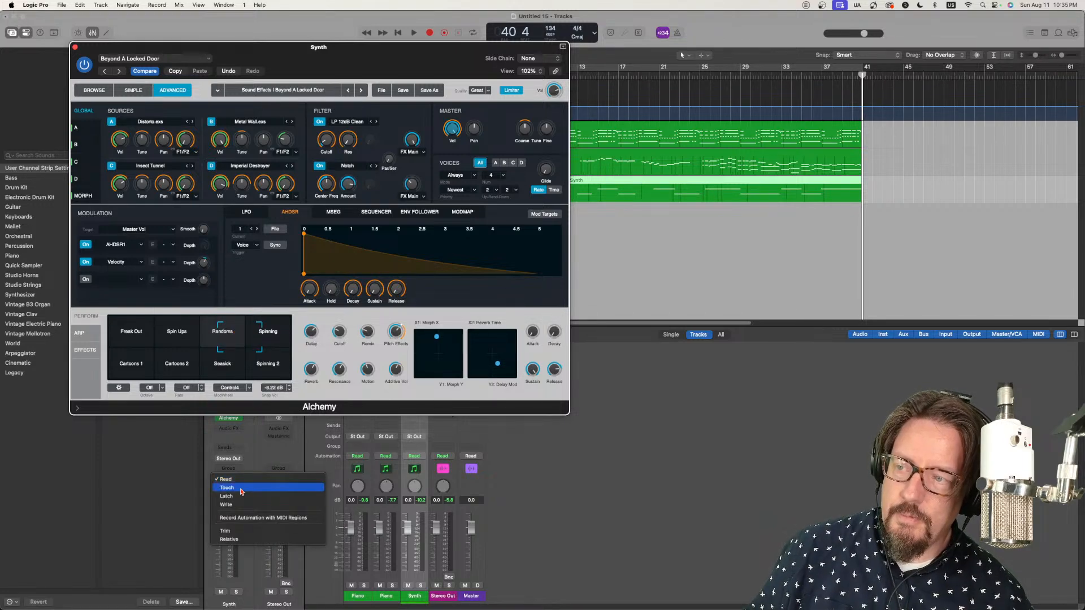
left_click(240, 491)
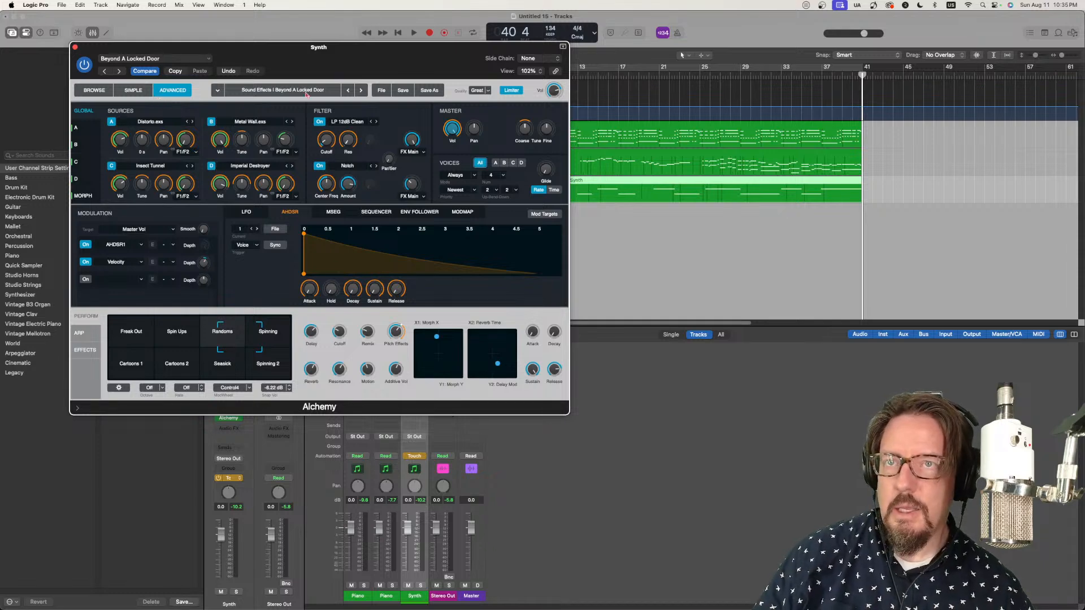
Step: Place the playhead just before bar 9 and set the Synth channel's automation mode to Write
left_click_drag(532, 49, 473, 54)
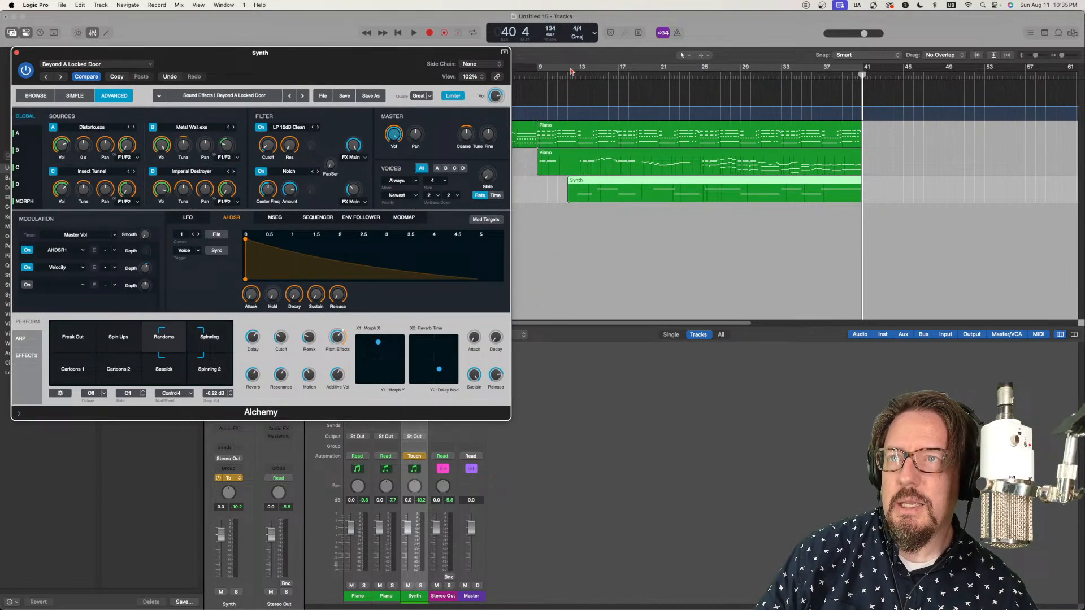
left_click(532, 75)
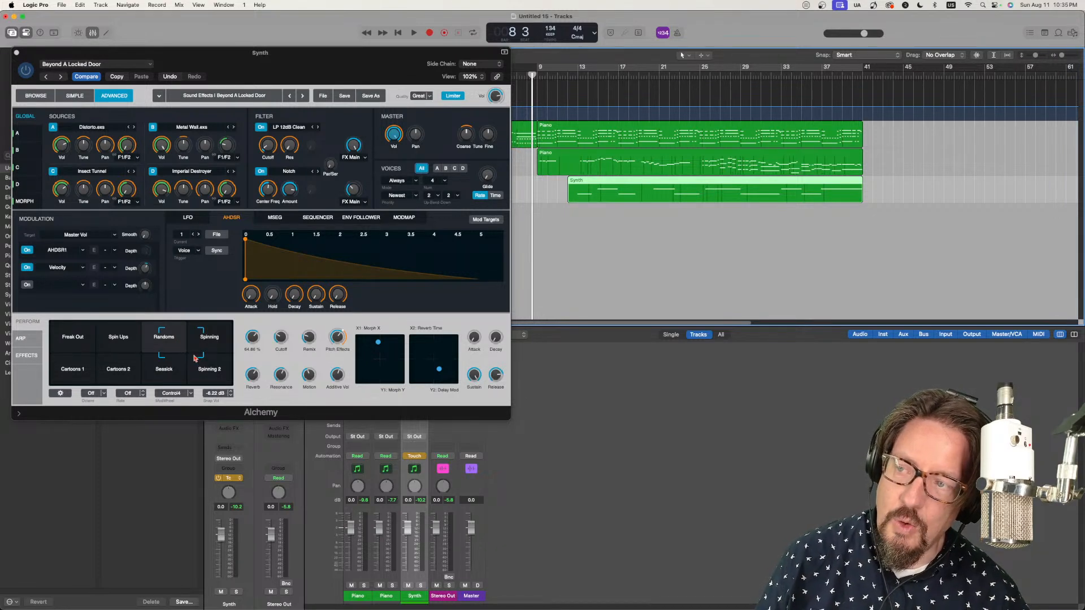
left_click(239, 479)
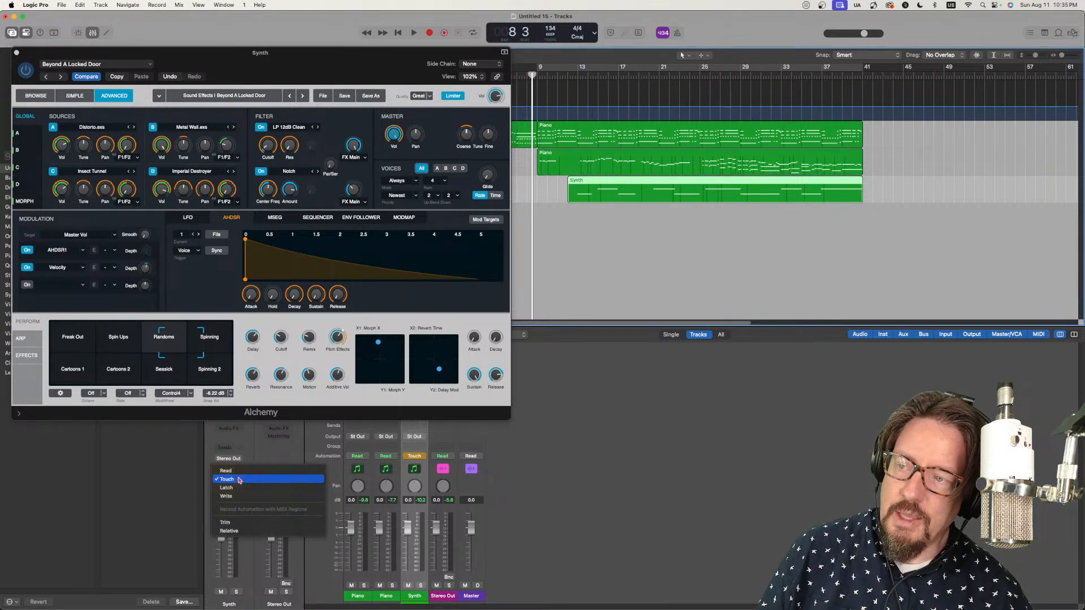
left_click(242, 497)
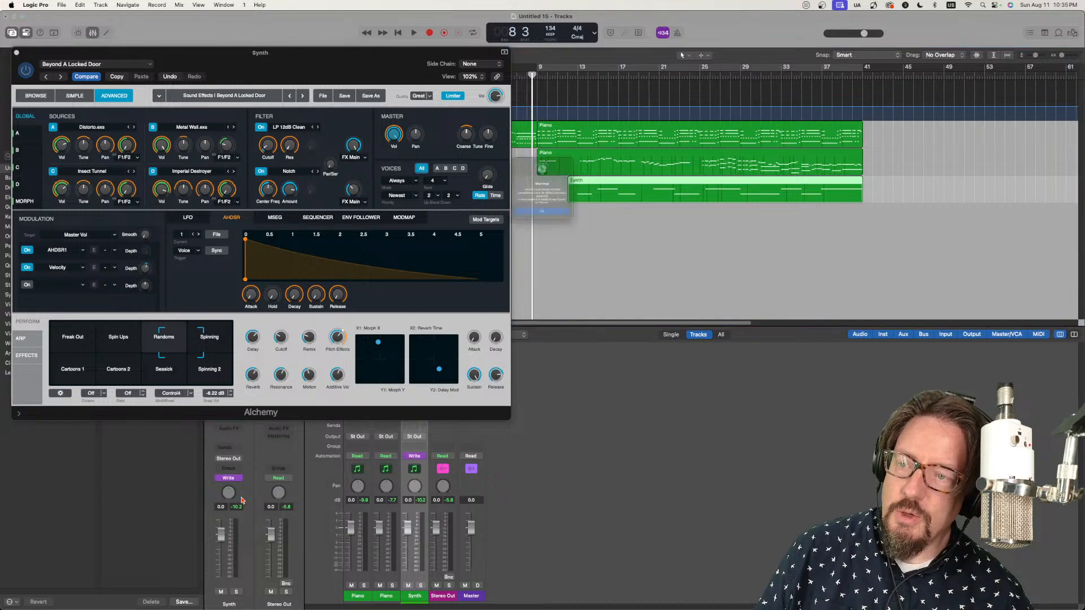
left_click(554, 231)
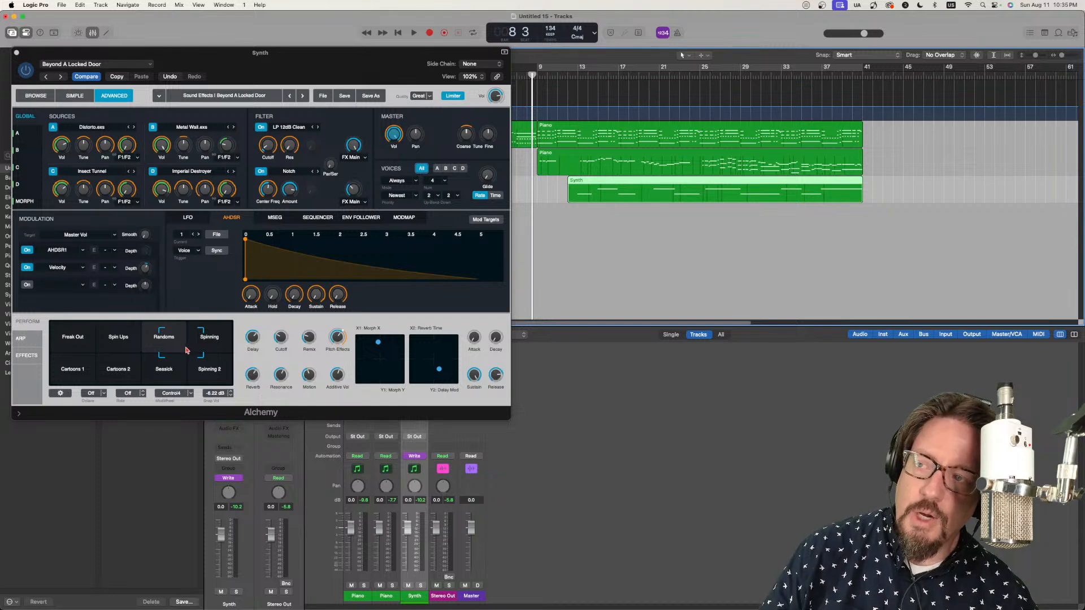
Step: Write automation during playback by morphing Alchemy's snapshots from Randoms to between Freak Out and Cartoons 1, stopping near bar 42
key("space")
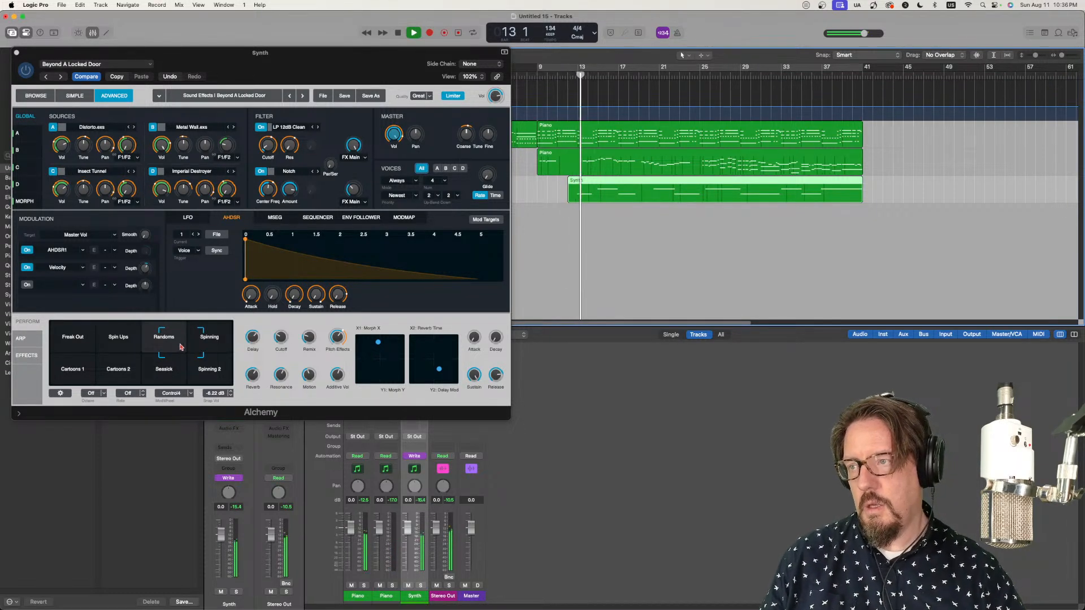
left_click_drag(180, 347, 77, 361)
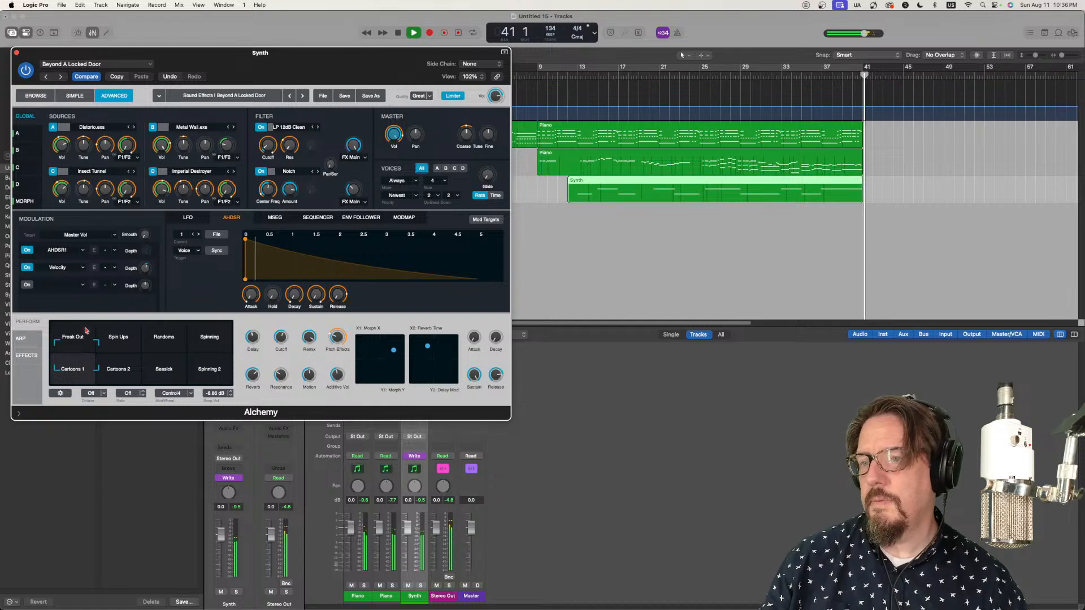
left_click(17, 52)
key("space")
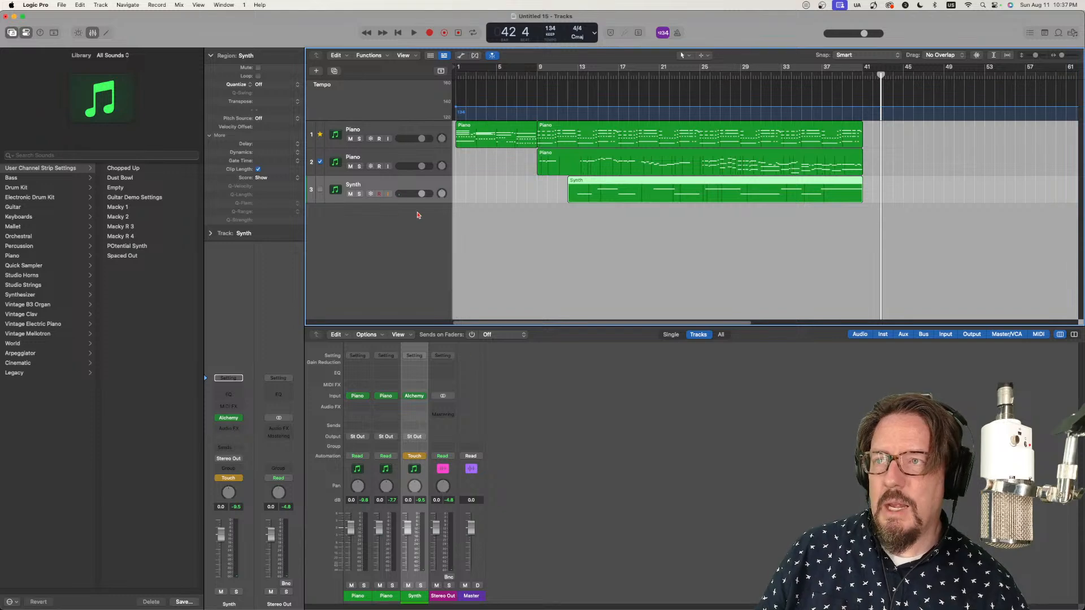
Step: Show track automation and play back from about bar 8 to review the written Alchemy snapshot movements
key("a")
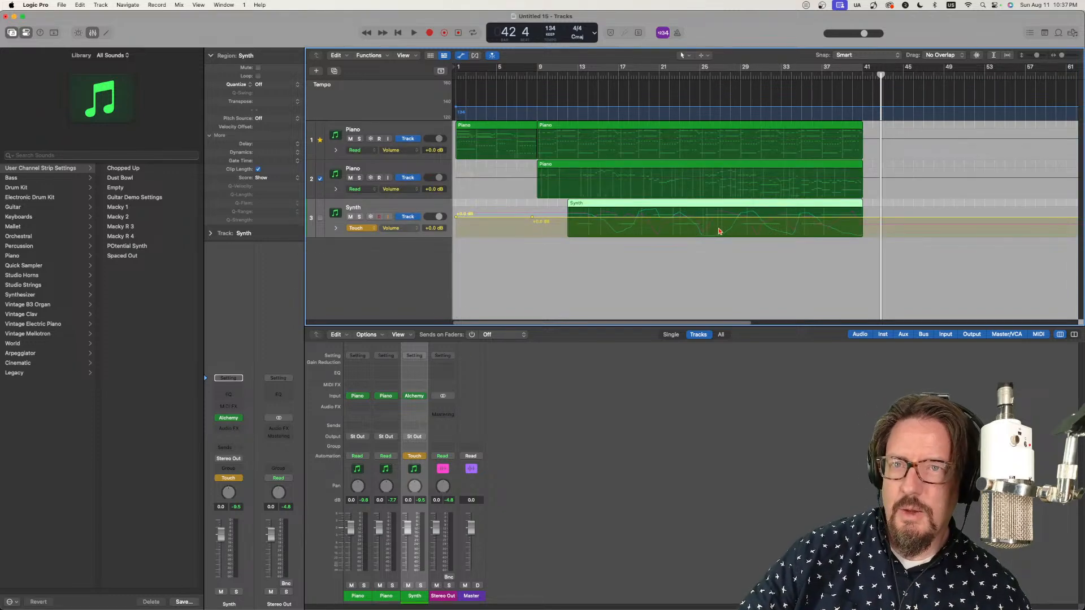
left_click(530, 72)
key("space")
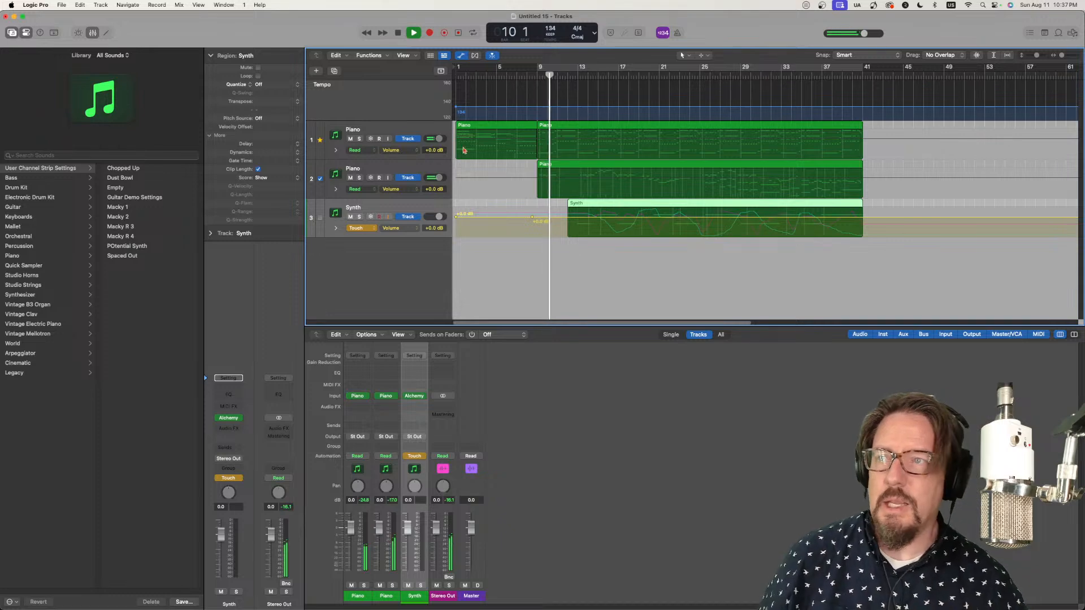
left_click(418, 396)
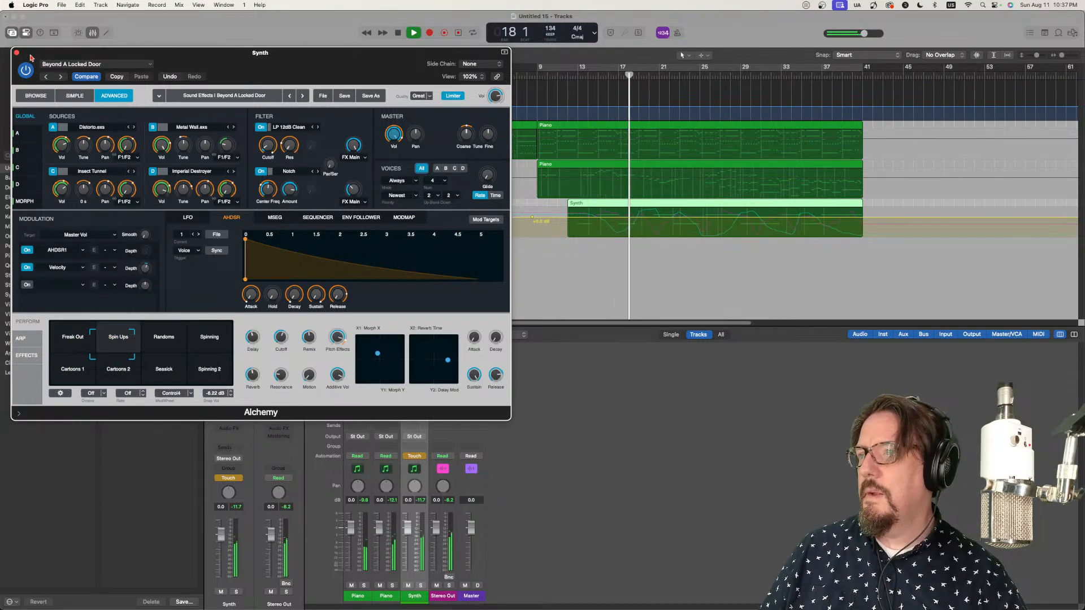
left_click_drag(31, 56, 66, 43)
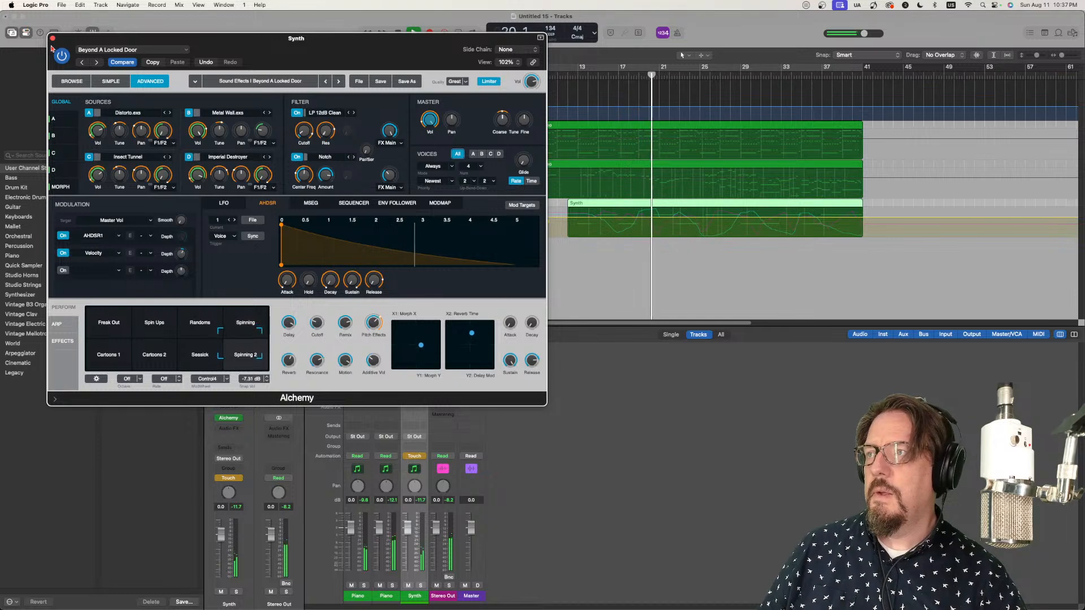
left_click(52, 38)
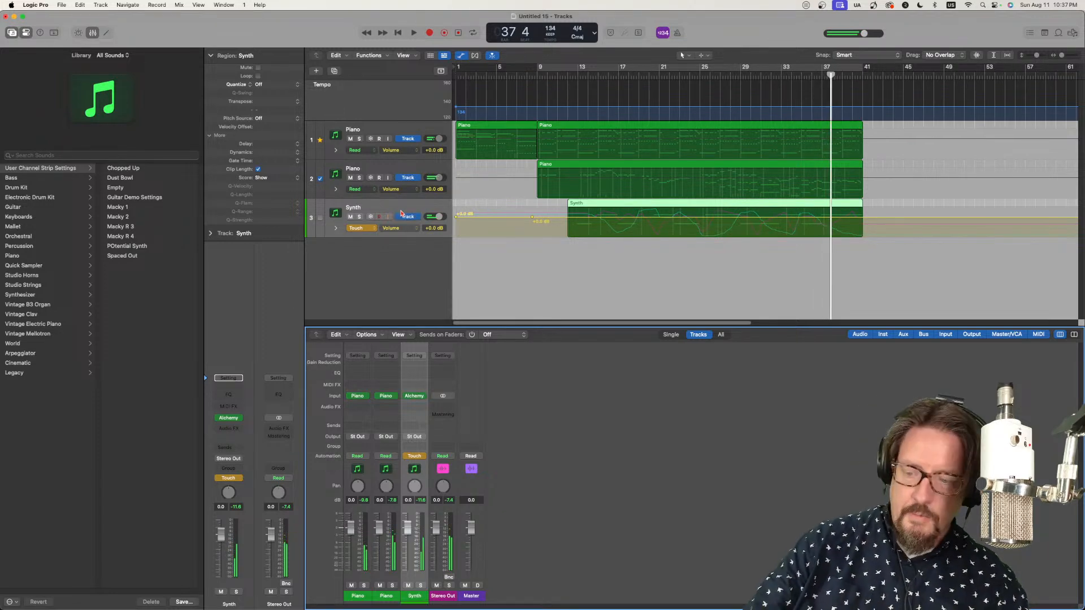
key("space")
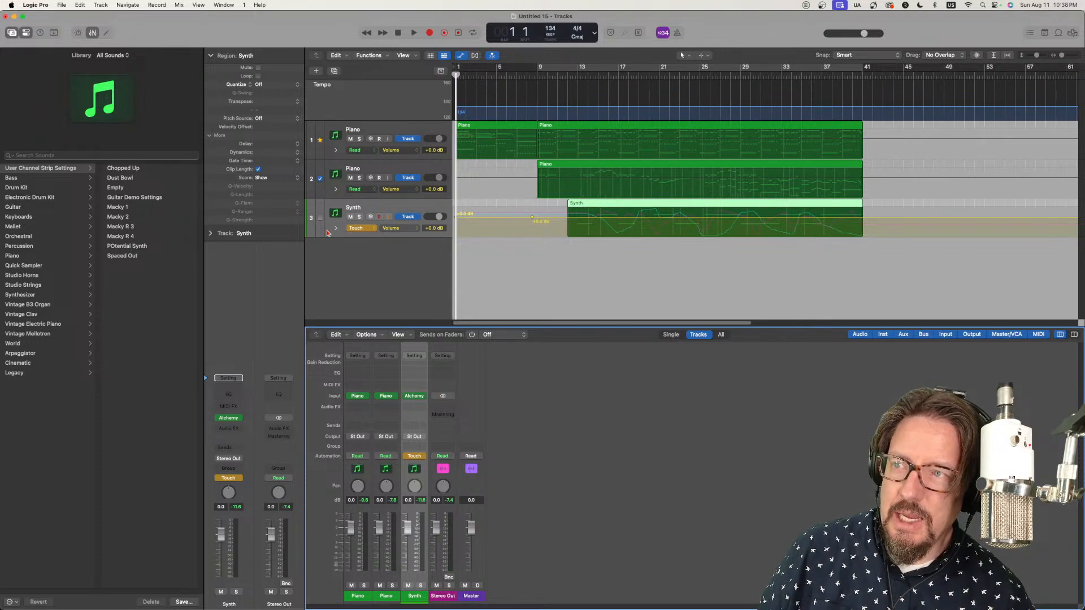
Step: Set the Synth track's automation mode to Read, lower its volume to -∞ dB and return the mode to Touch
left_click(397, 214)
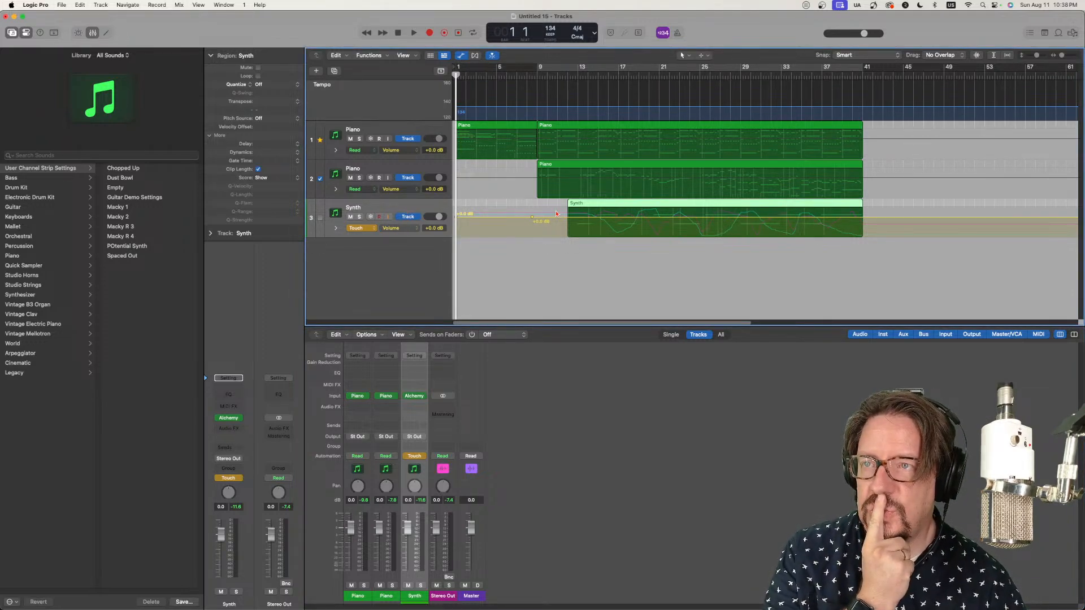
left_click(398, 228)
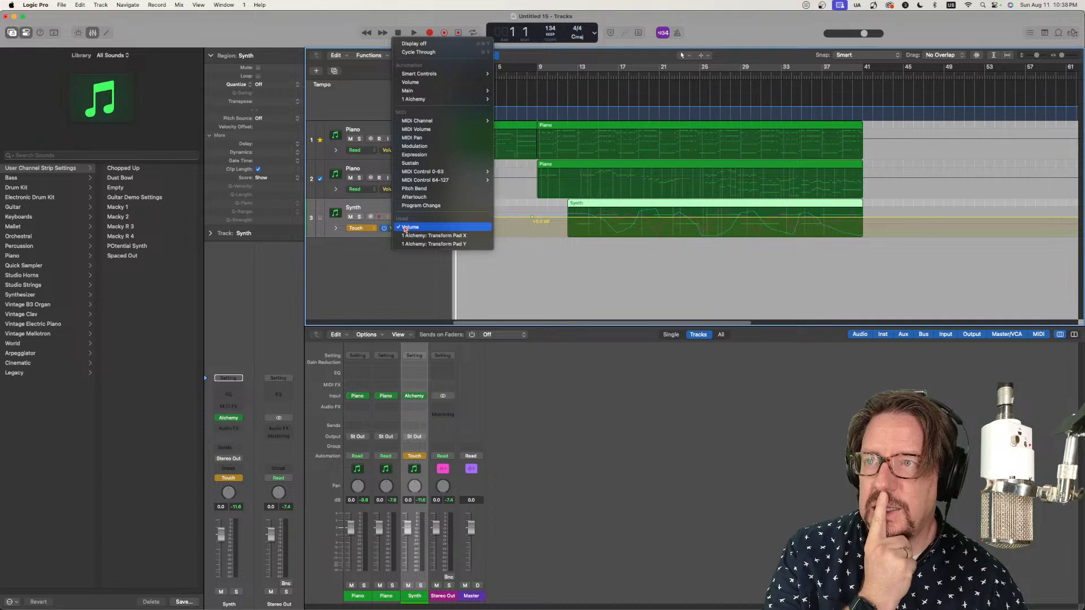
left_click(378, 221)
left_click(371, 227)
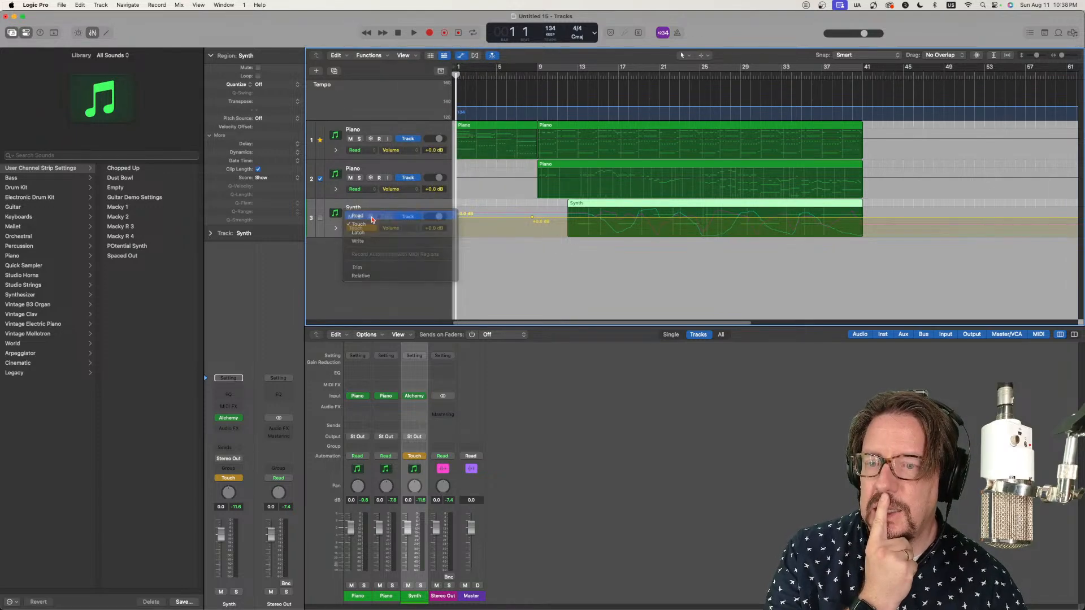
left_click(374, 221)
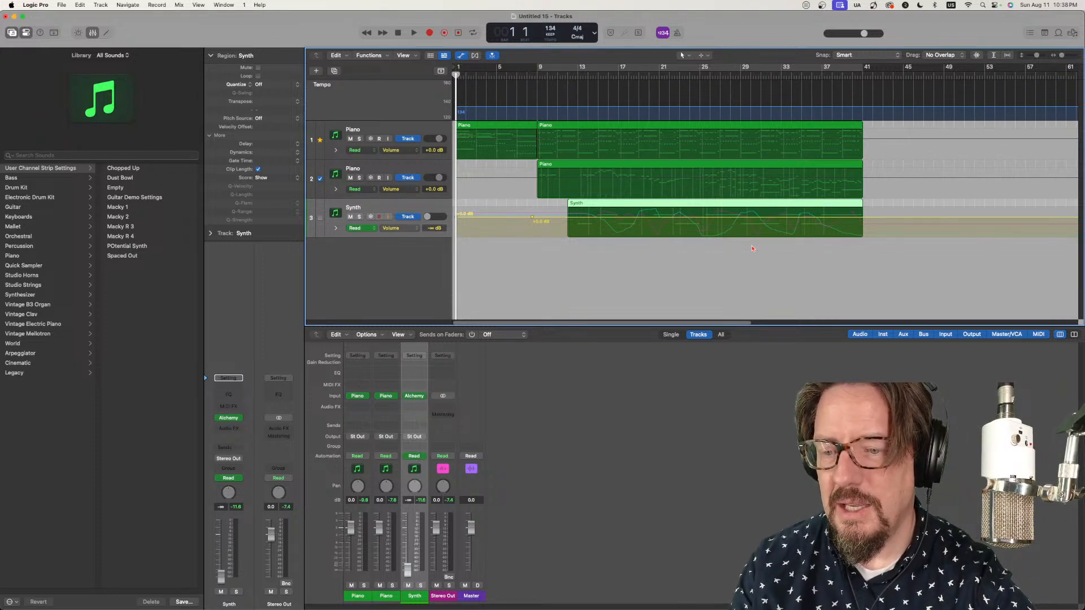
key("ctrl+super+t")
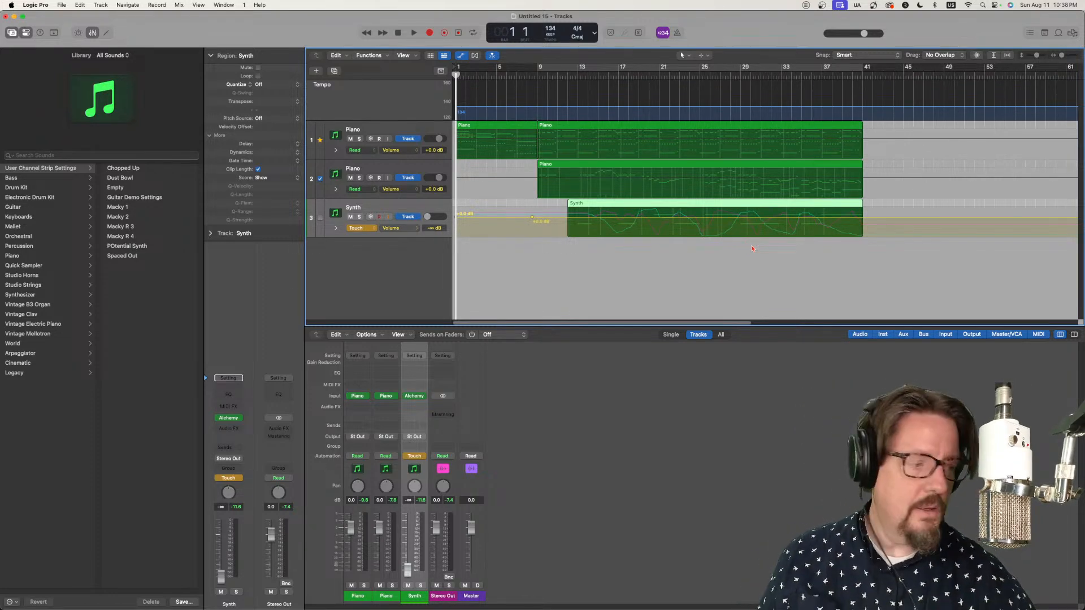
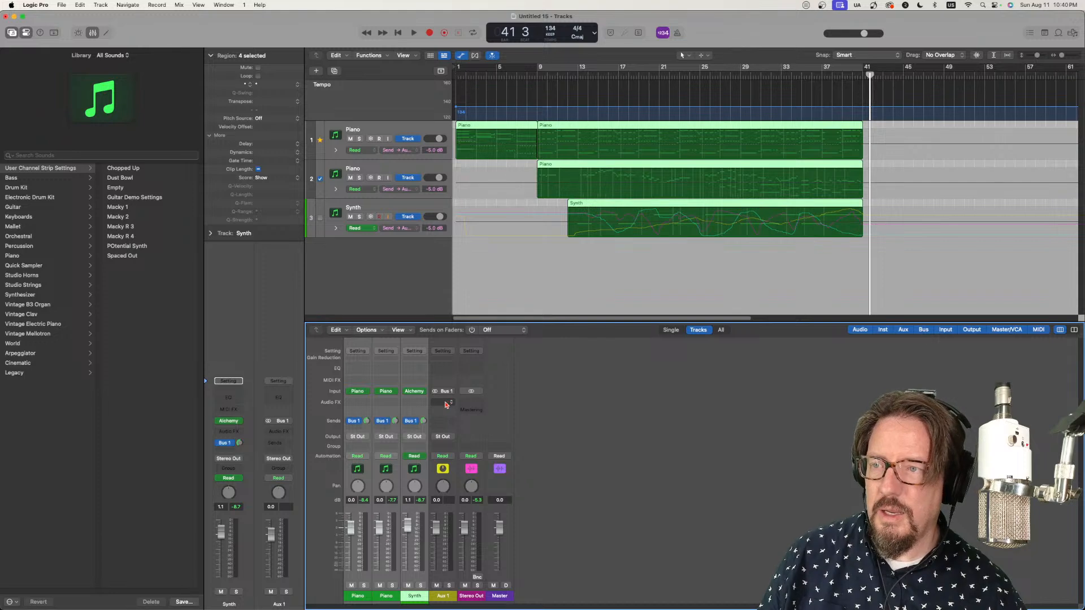
Step: Insert a stereo Space Designer reverb on the Aux 1 channel
left_click(446, 403)
mouse_move(473, 432)
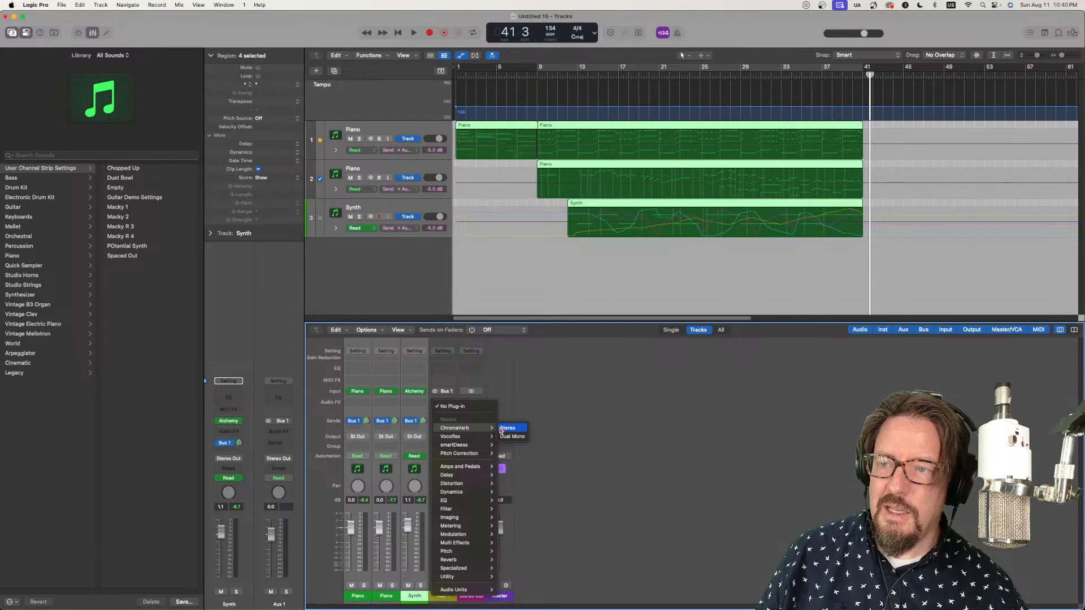
mouse_move(473, 569)
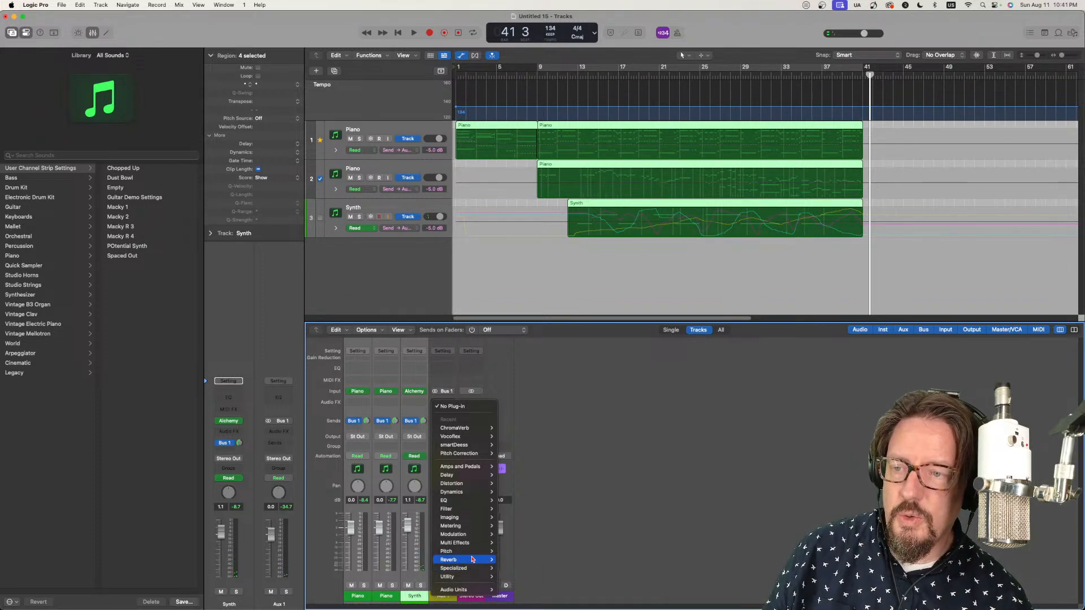
mouse_move(529, 585)
left_click(562, 587)
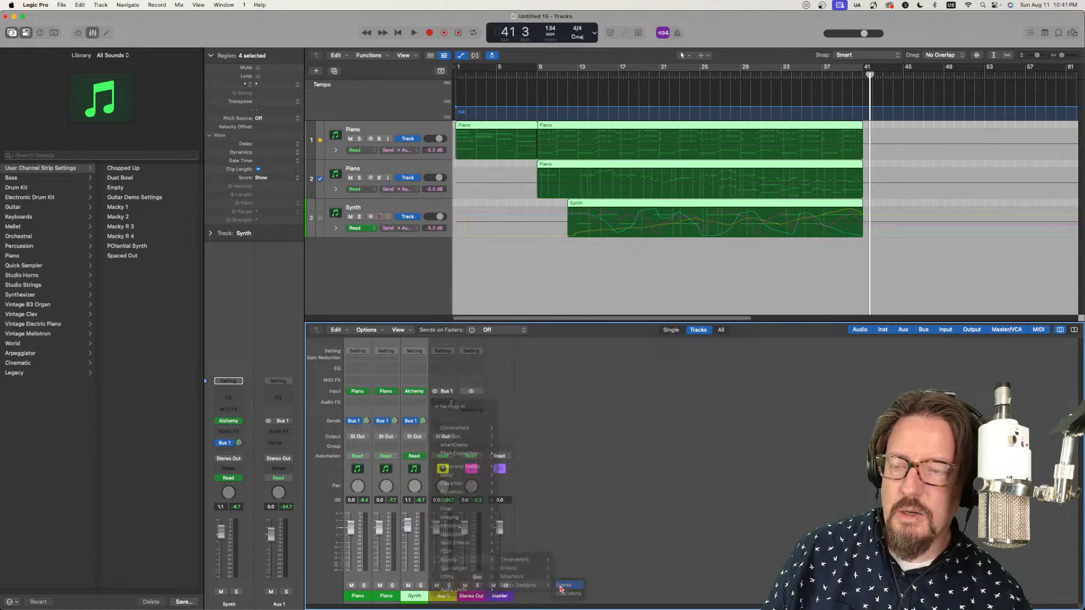
Step: Load the Gritty Tails preset from the Warped Effects textures into Space Designer
left_click(547, 189)
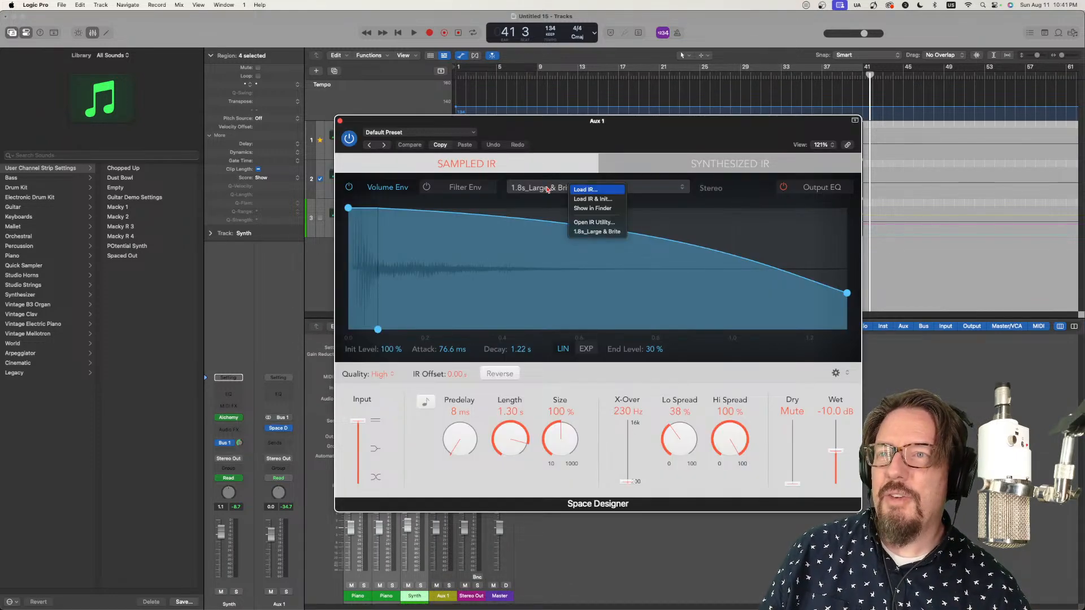
left_click(440, 133)
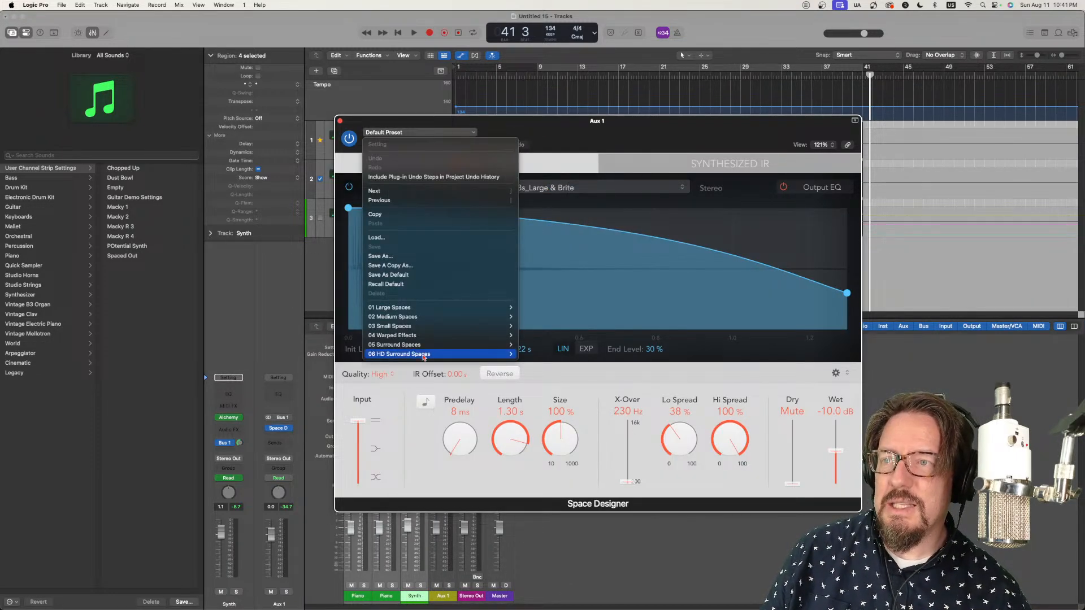
mouse_move(422, 354)
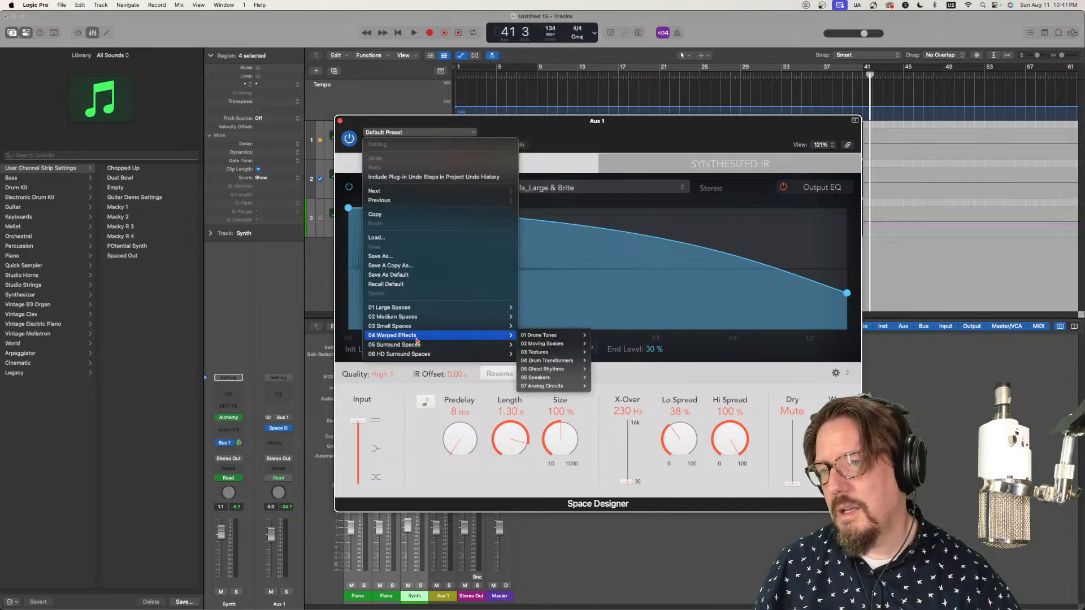
mouse_move(563, 345)
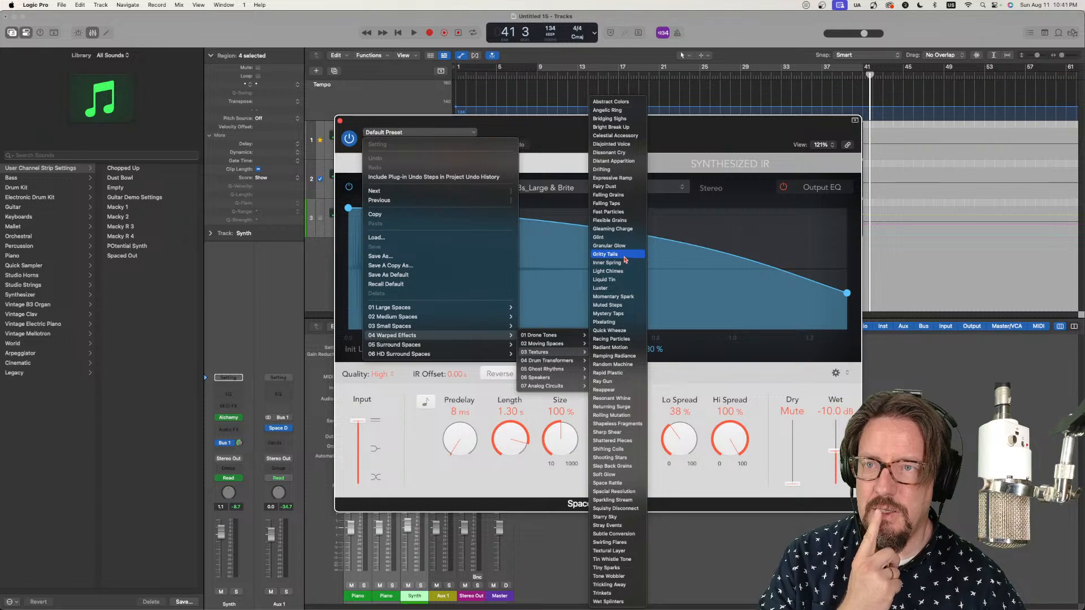
left_click(606, 254)
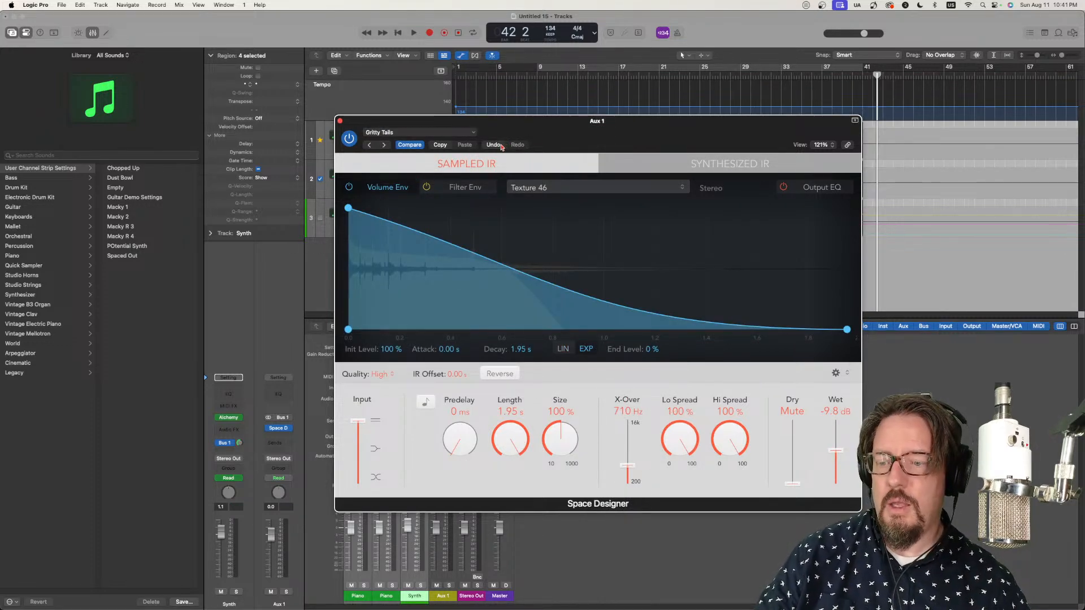
Step: Play from the start, briefly soloing Aux 1, and set Space Designer's wet level to 0.0 dB and the Aux 1 fader to -14.0 dB
key("Return")
left_click_drag(448, 124, 658, 129)
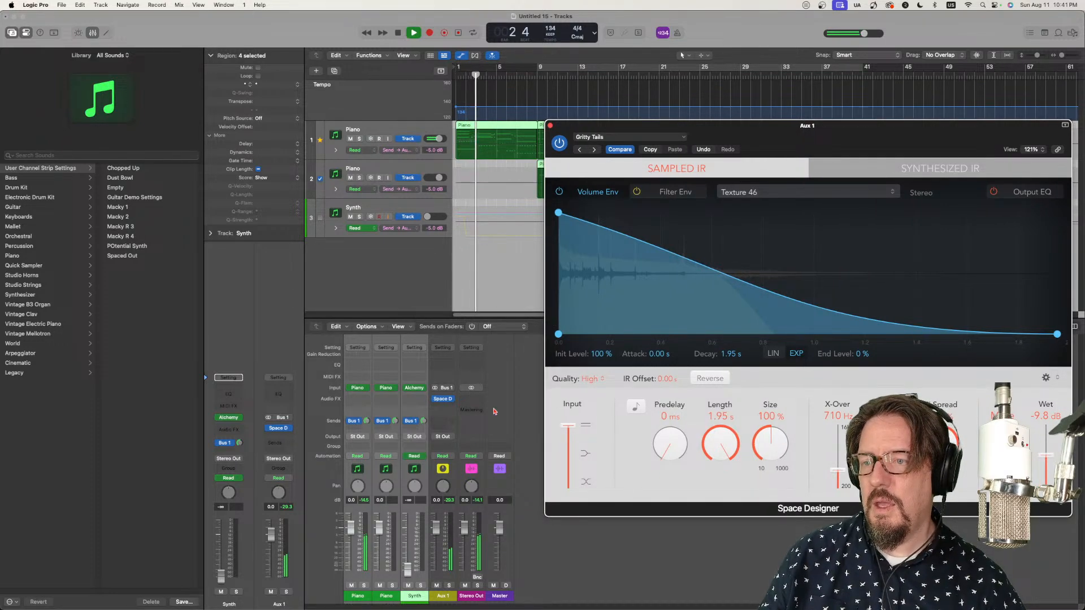
left_click(449, 586)
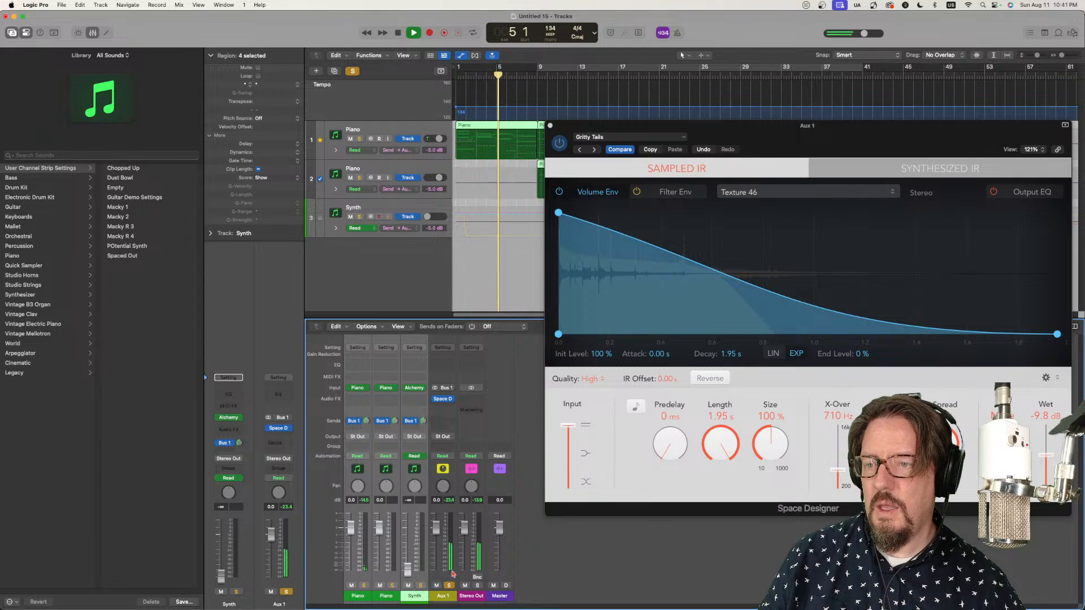
left_click(449, 585)
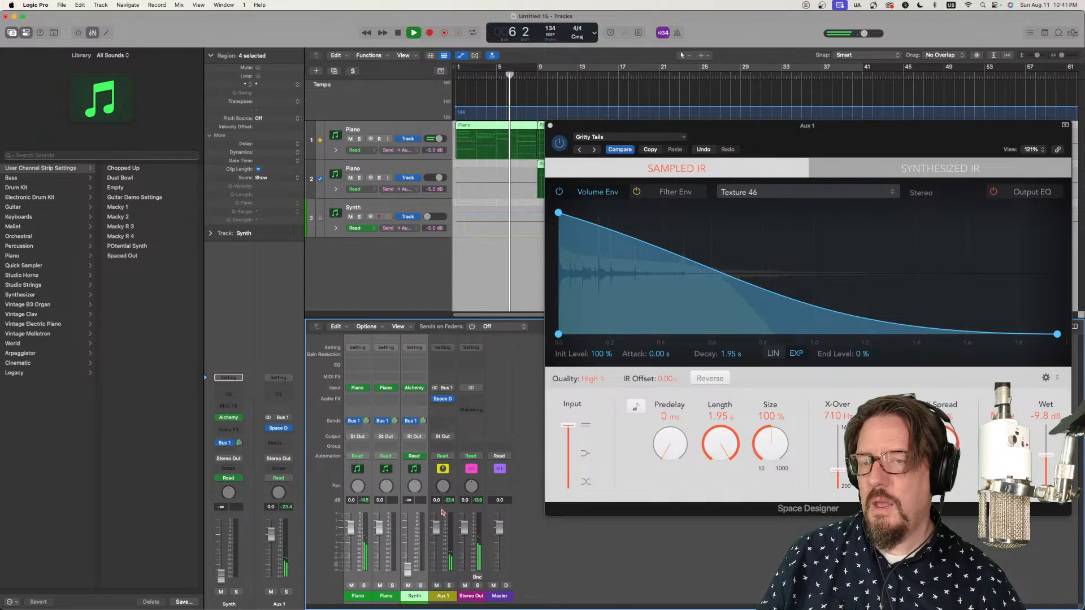
left_click_drag(1047, 456, 1049, 428)
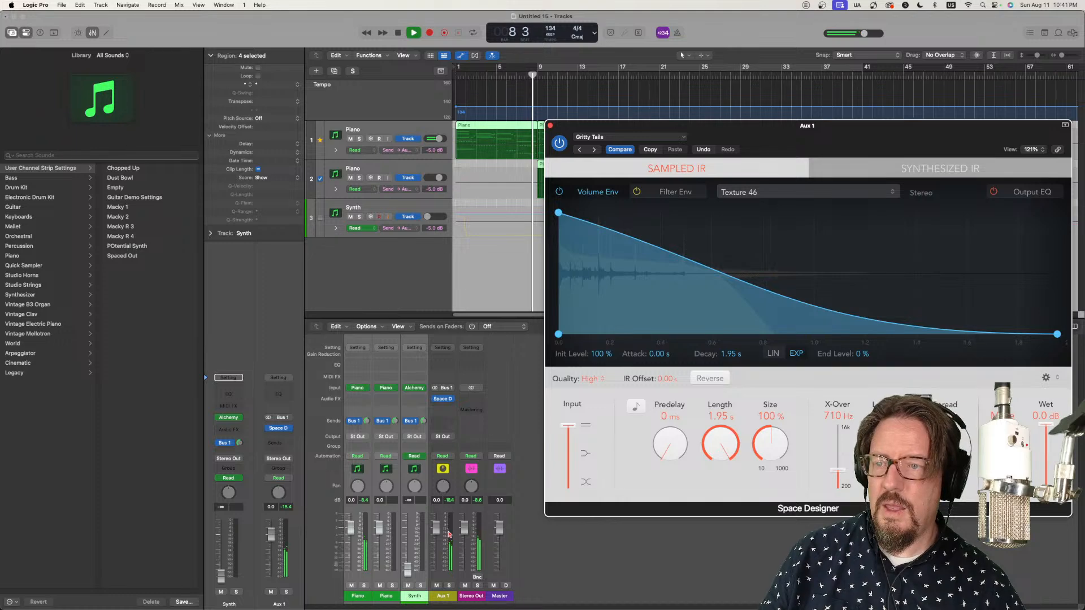
left_click_drag(450, 533, 440, 572)
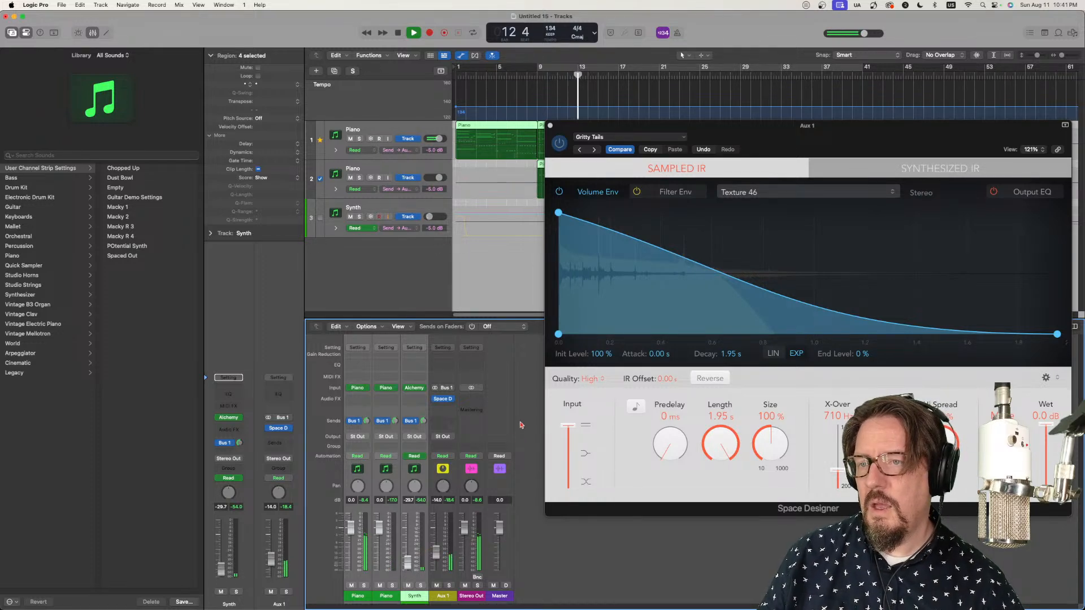
Step: Set the Bus 1 sends to -1.9 dB on the first Piano, -11.4 dB on the second Piano and -4.0 dB on Synth
left_click(387, 589)
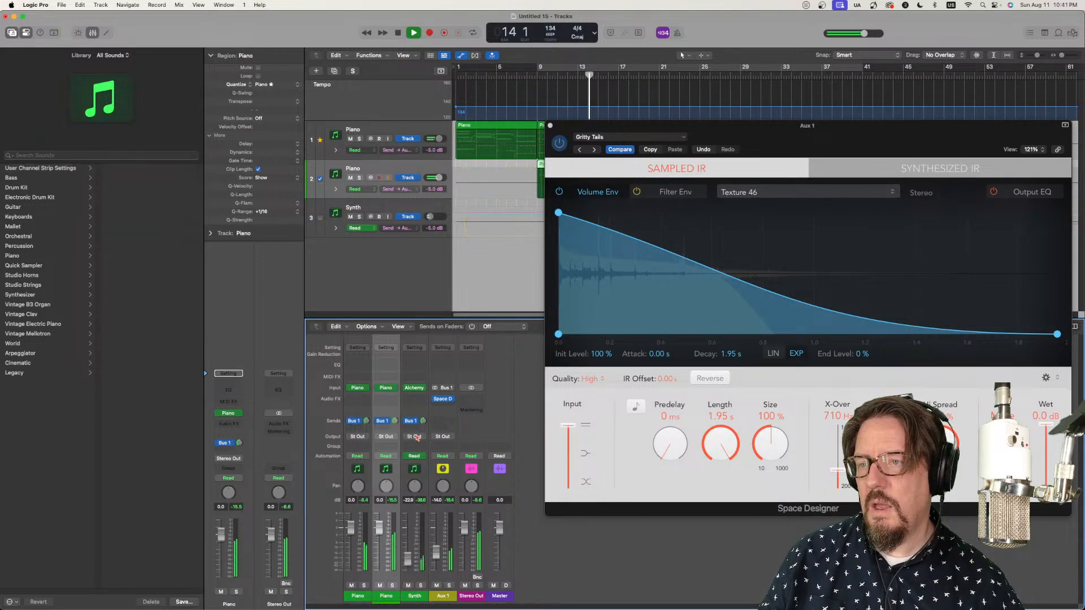
left_click_drag(395, 421, 366, 414)
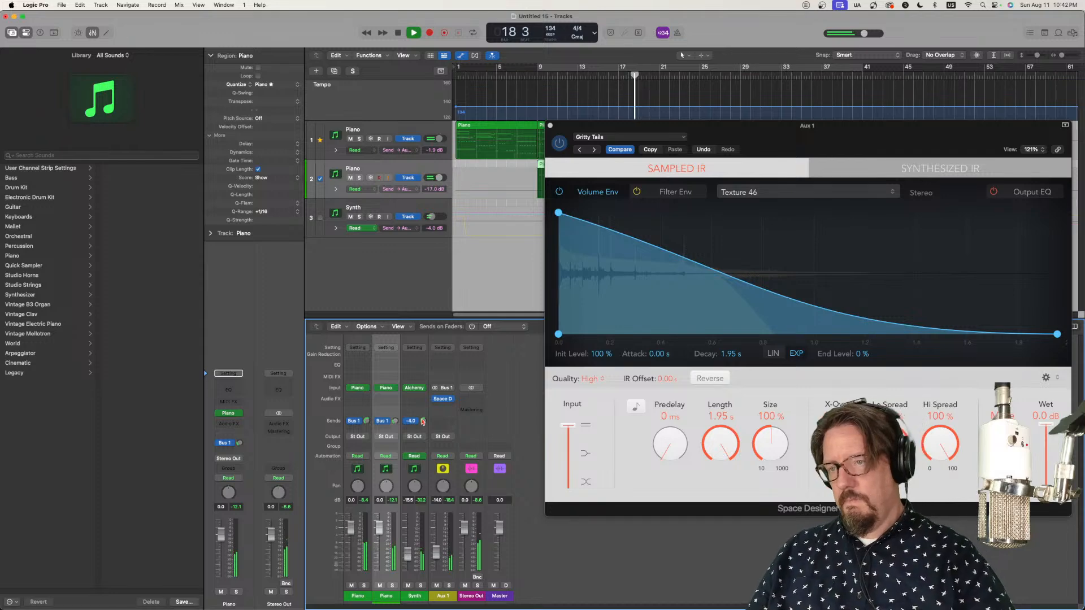
left_click(551, 126)
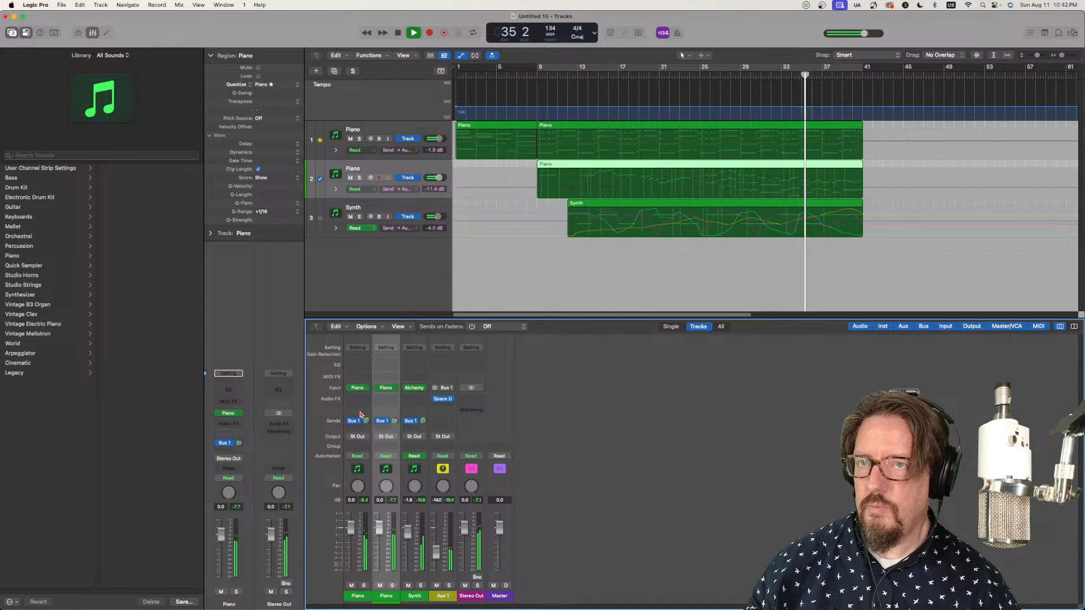
key("space")
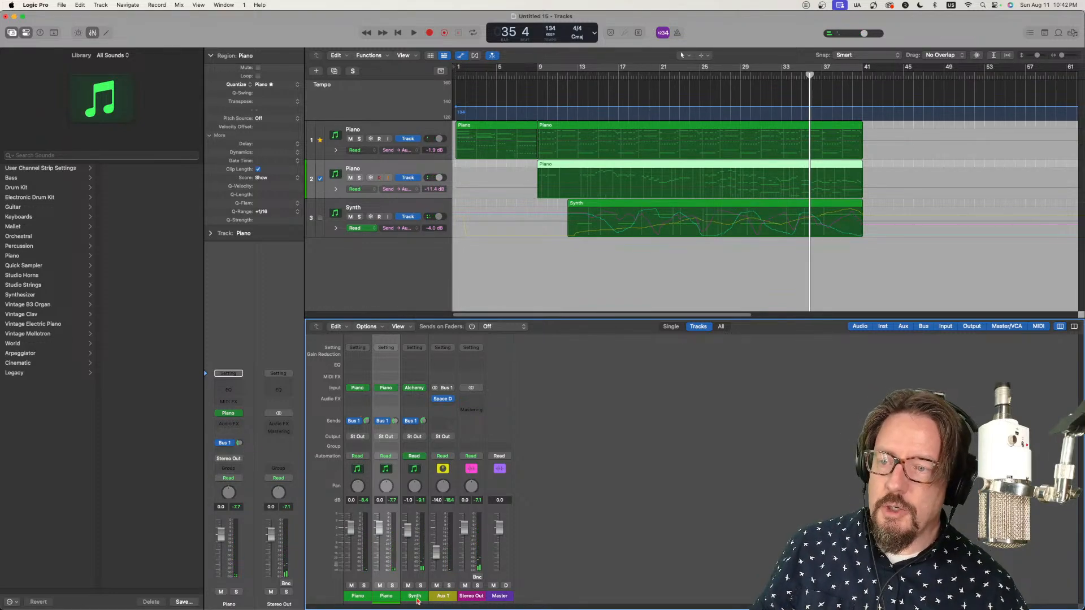
Step: Switch the Synth channel's pan control from Balance to Binaural Panner and open its detailed panner window
left_click(416, 600)
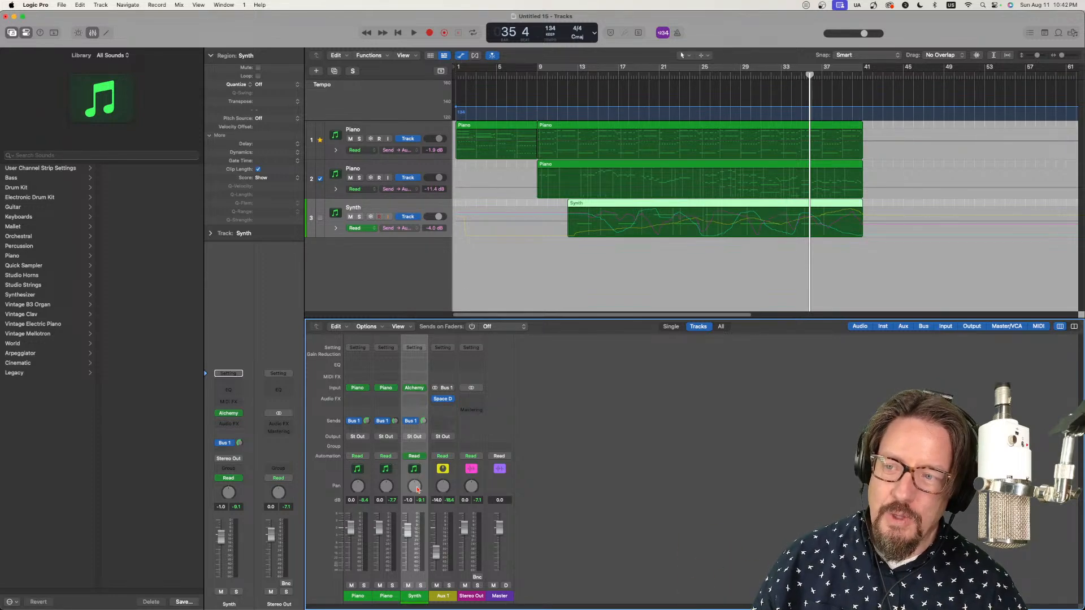
right_click(417, 490)
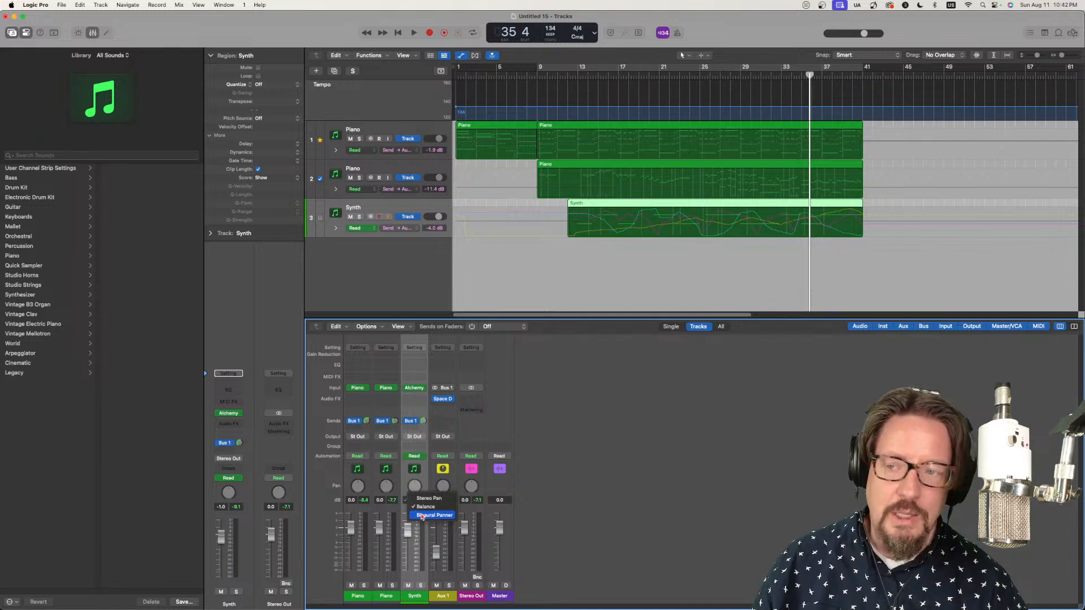
left_click(421, 517)
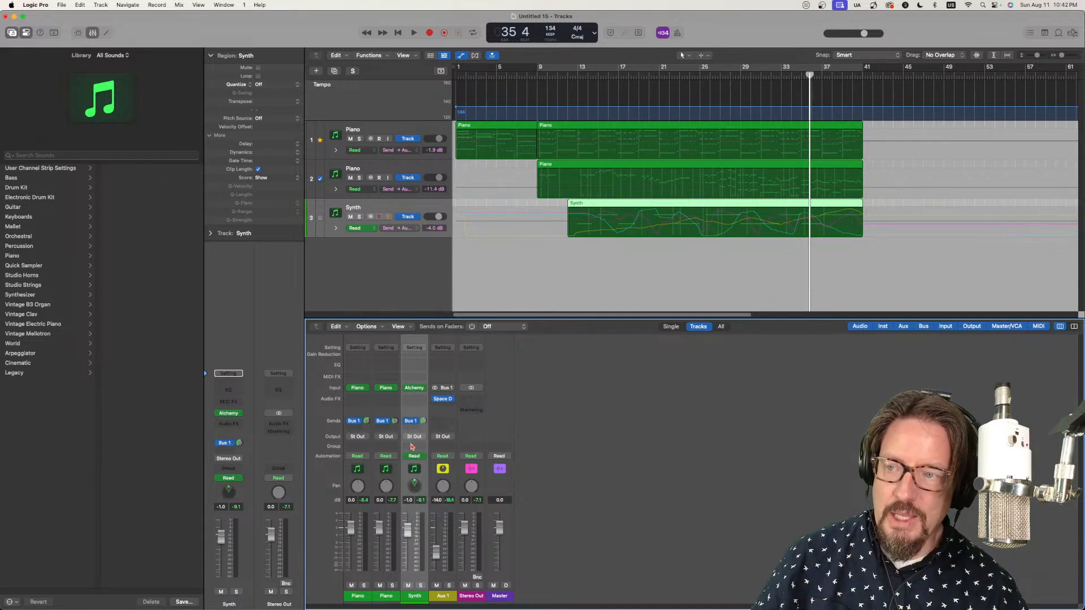
double_click(418, 492)
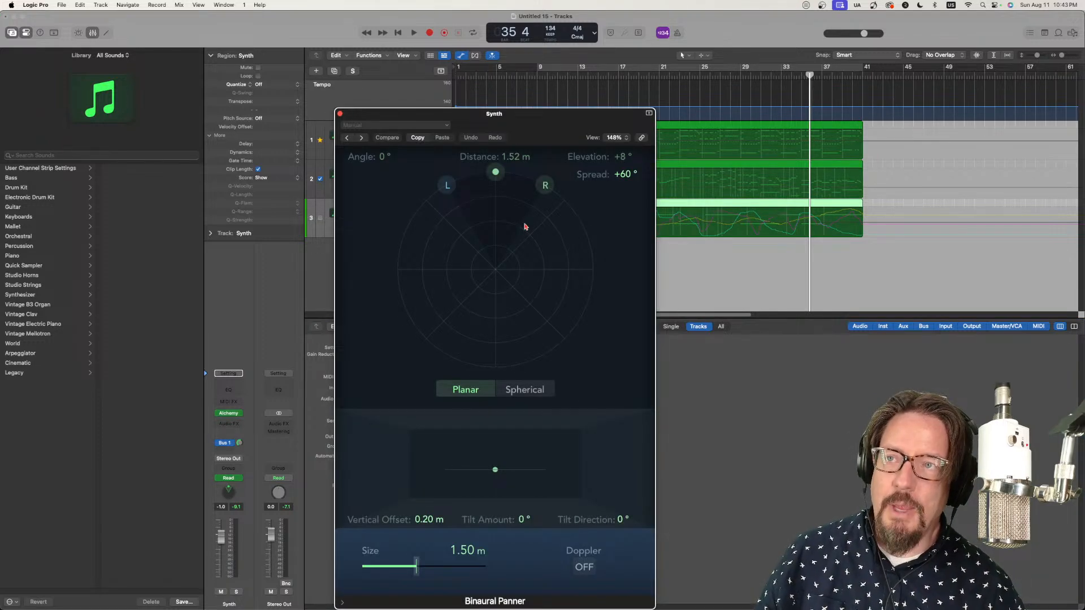
left_click_drag(538, 120, 681, 39)
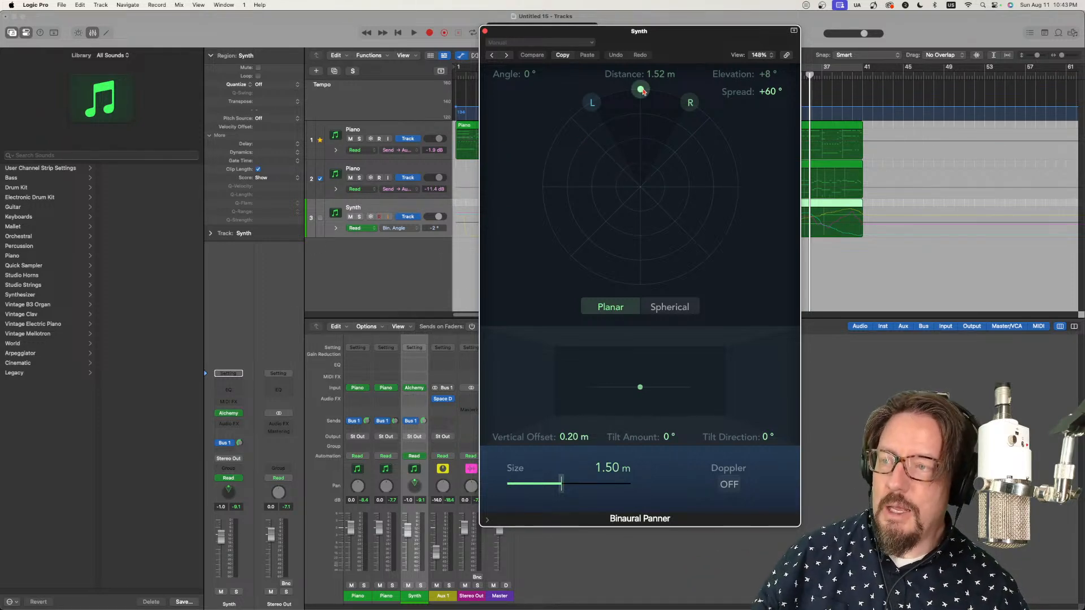
Step: Place the playhead at bar 10 and try binaural positions for the Synth, ending near the front at about -2° and 1.52 m
left_click_drag(642, 91, 583, 146)
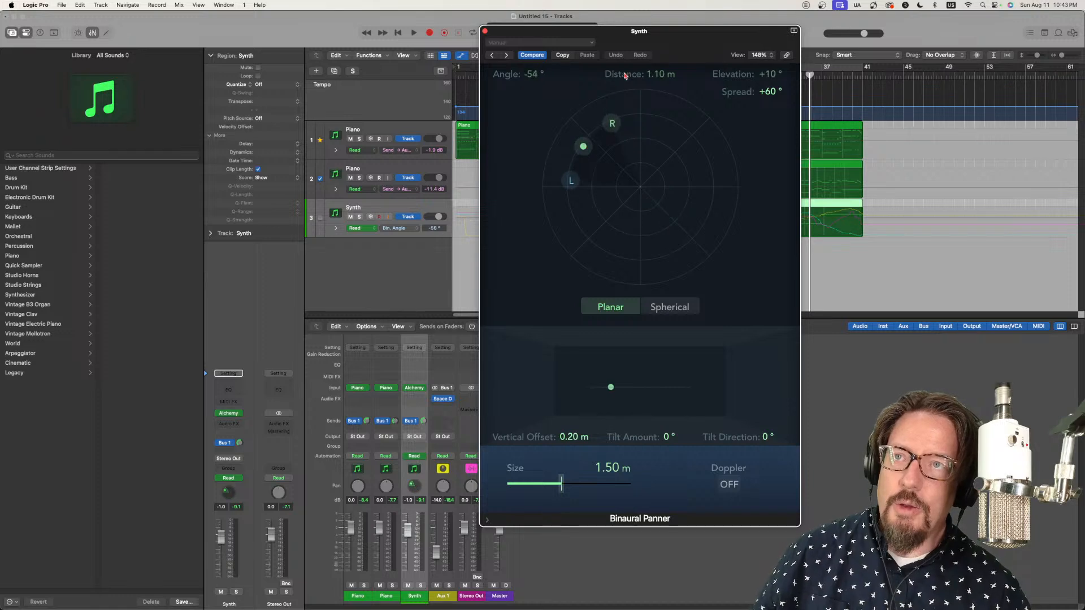
left_click_drag(678, 32, 218, 67)
left_click(548, 76)
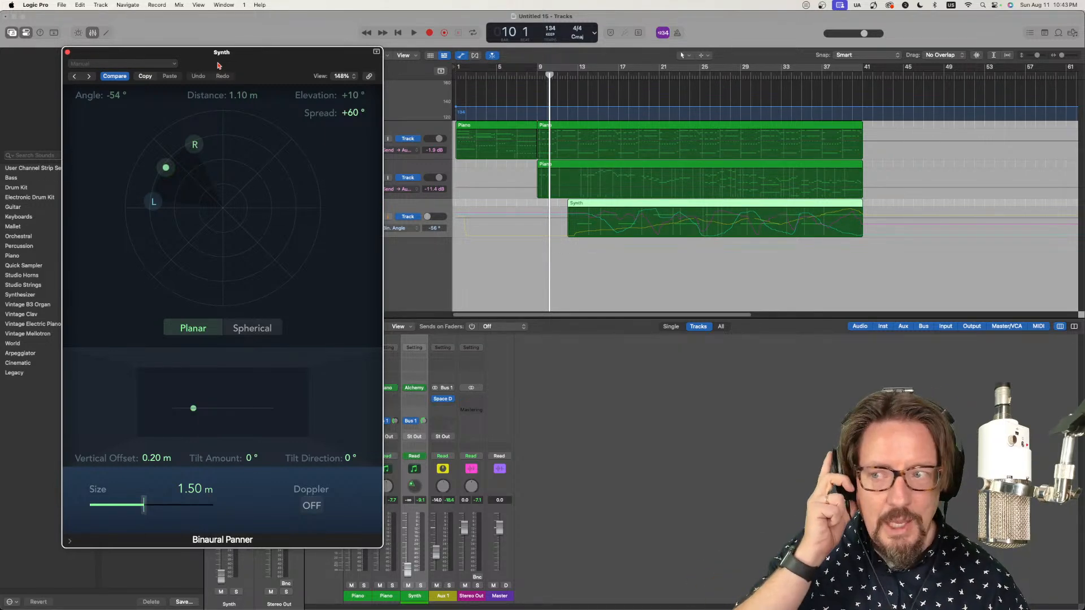
left_click_drag(177, 169, 228, 116)
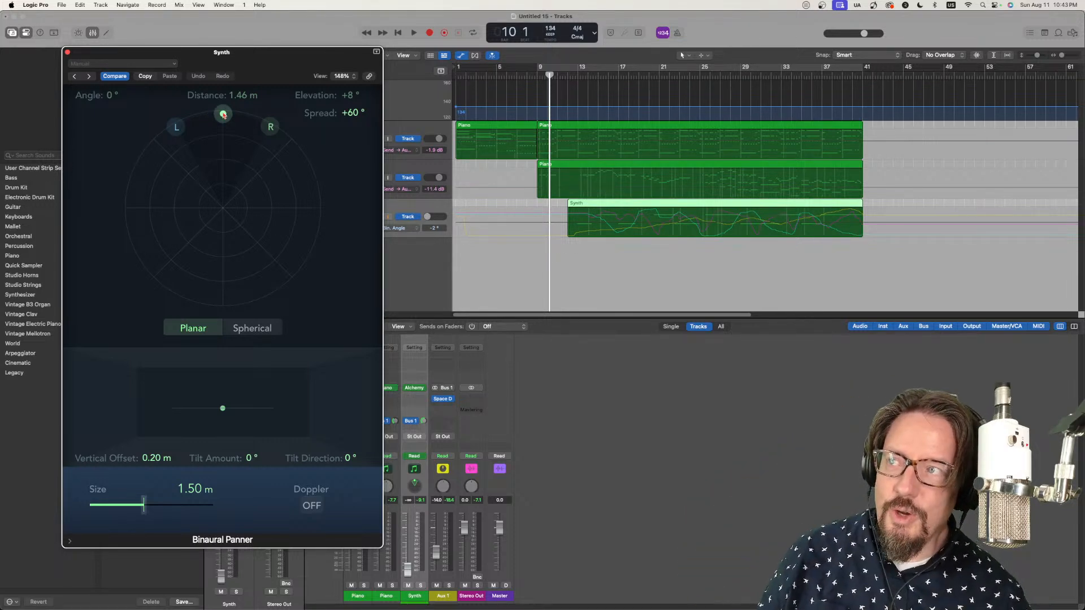
left_click_drag(223, 115, 220, 110)
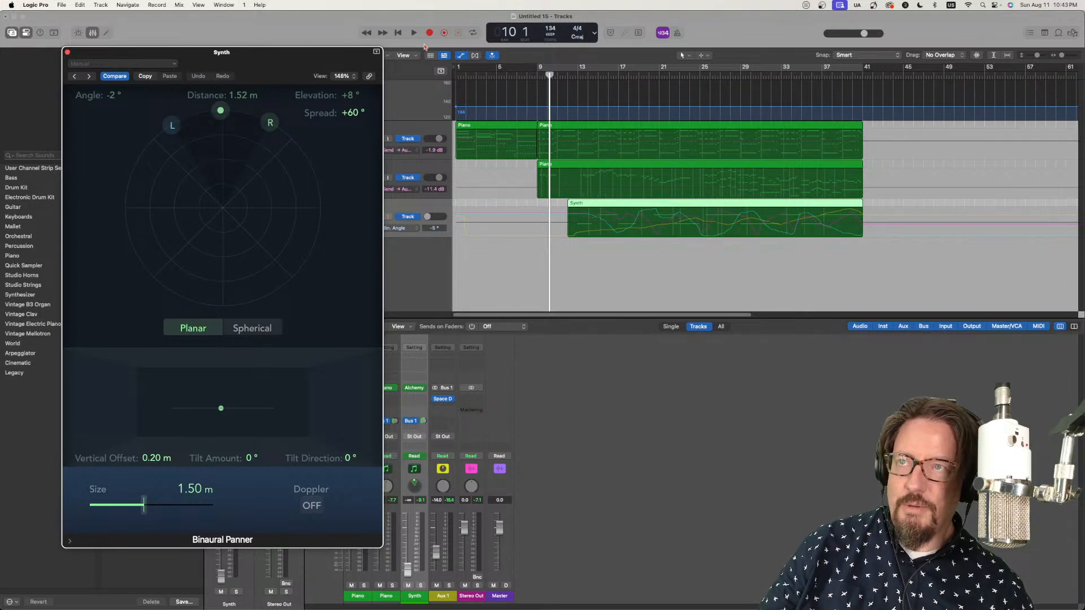
Step: Set Synth automation to Touch and write circling binaural pan movements during playback from bar 10 to about bar 41
left_click(422, 457)
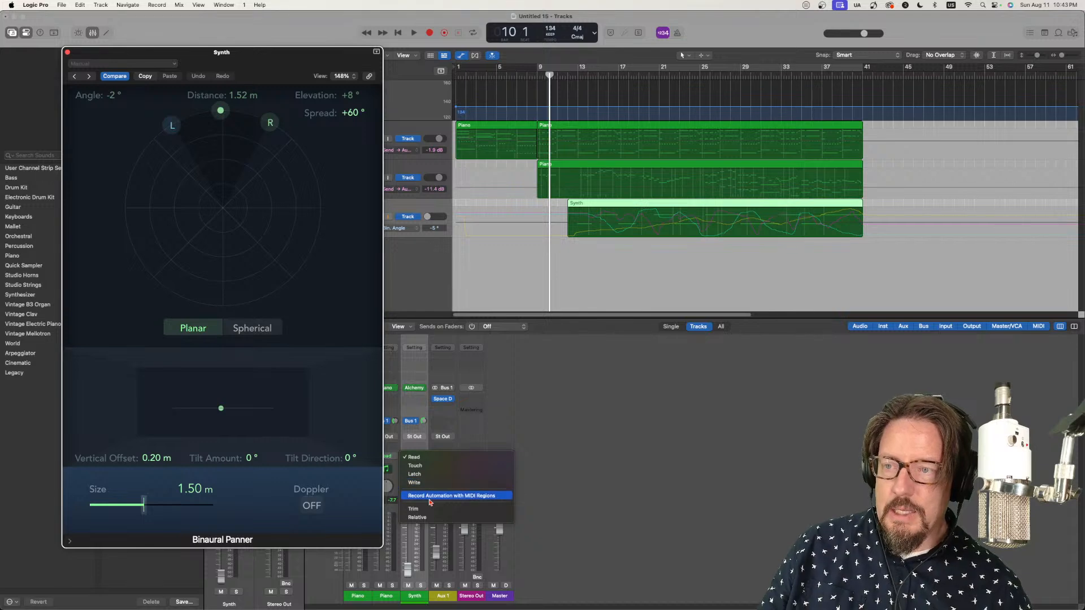
left_click(416, 466)
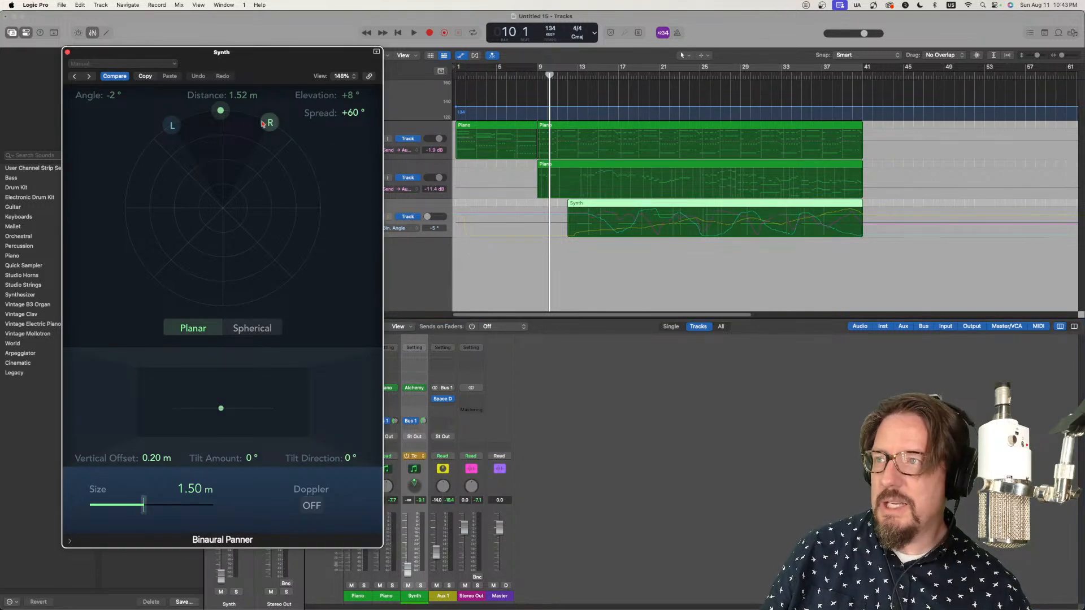
key("space")
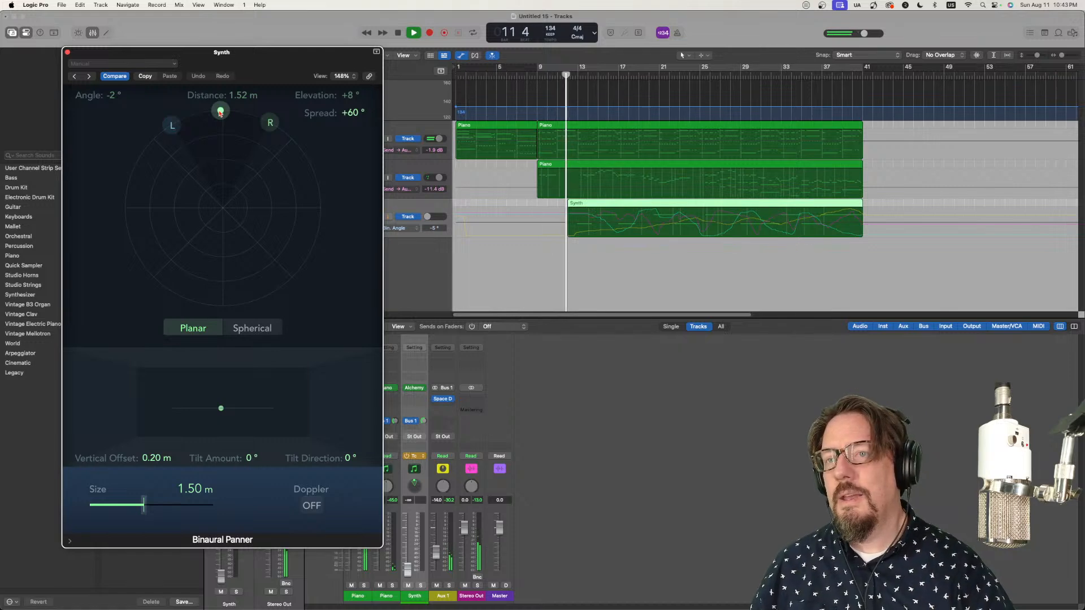
left_click_drag(220, 113, 283, 220)
left_click_drag(289, 238, 136, 262)
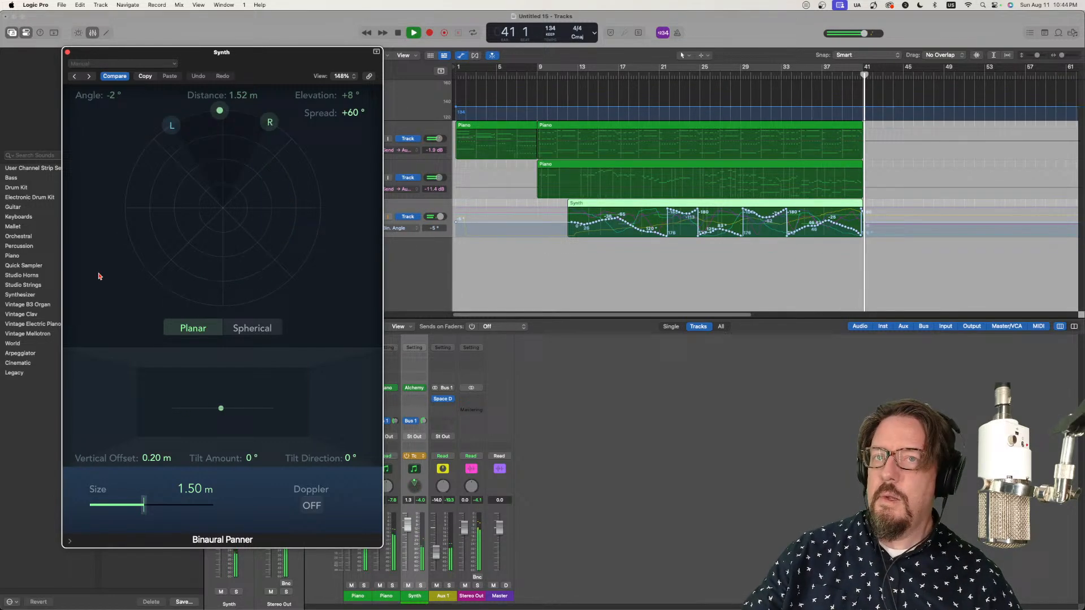
Step: Close the Binaural Panner and return the Synth channel's automation mode to Read
left_click(66, 54)
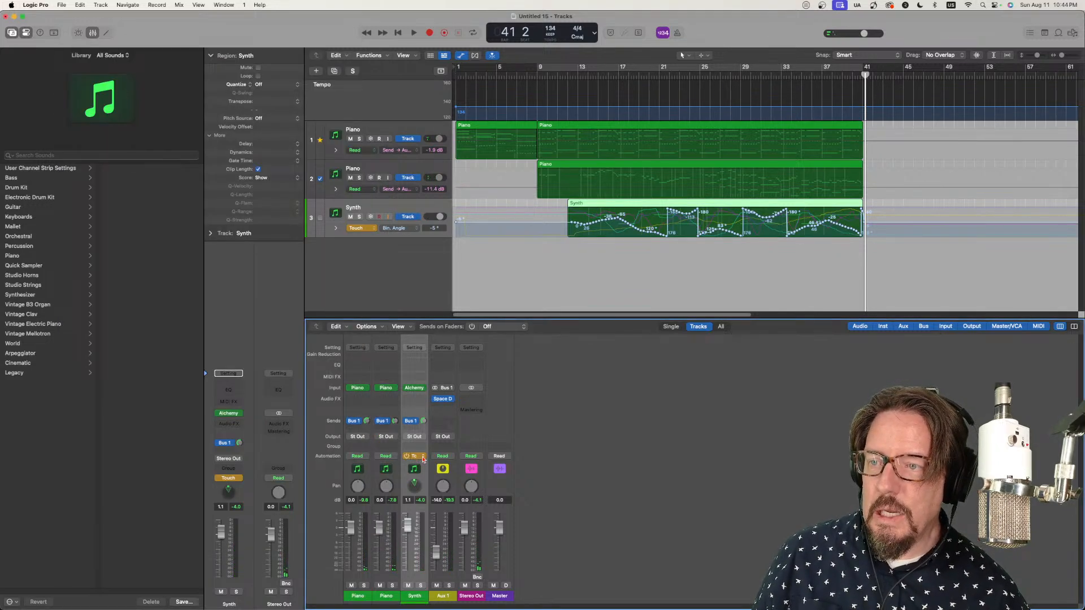
left_click(422, 457)
left_click(424, 450)
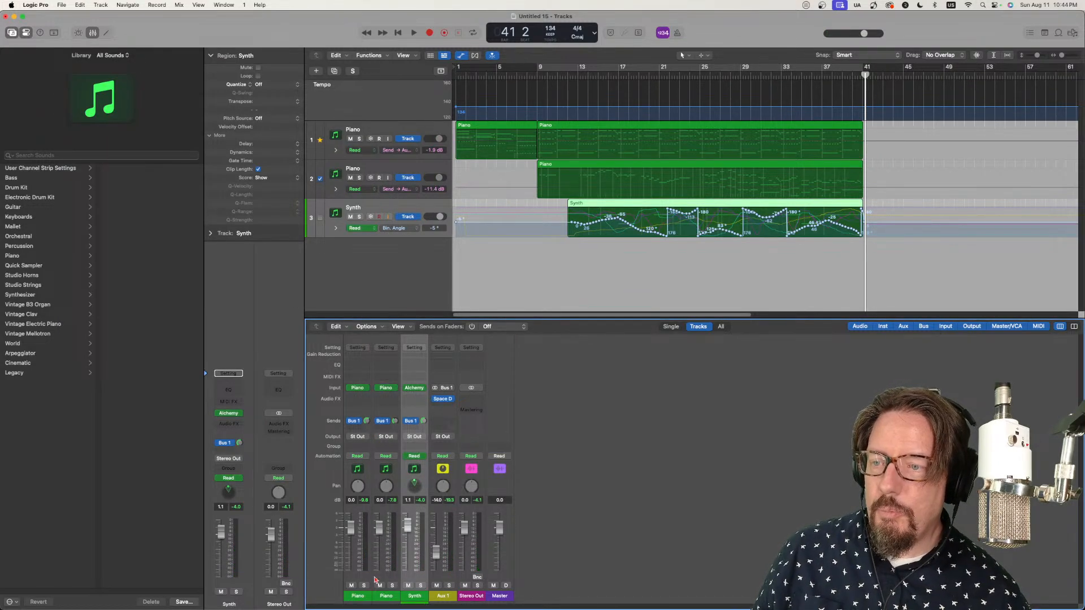
Step: Insert a stereo Bitcrusher on the second Piano channel and move its window clear of the mixer's channel controls
left_click(388, 598)
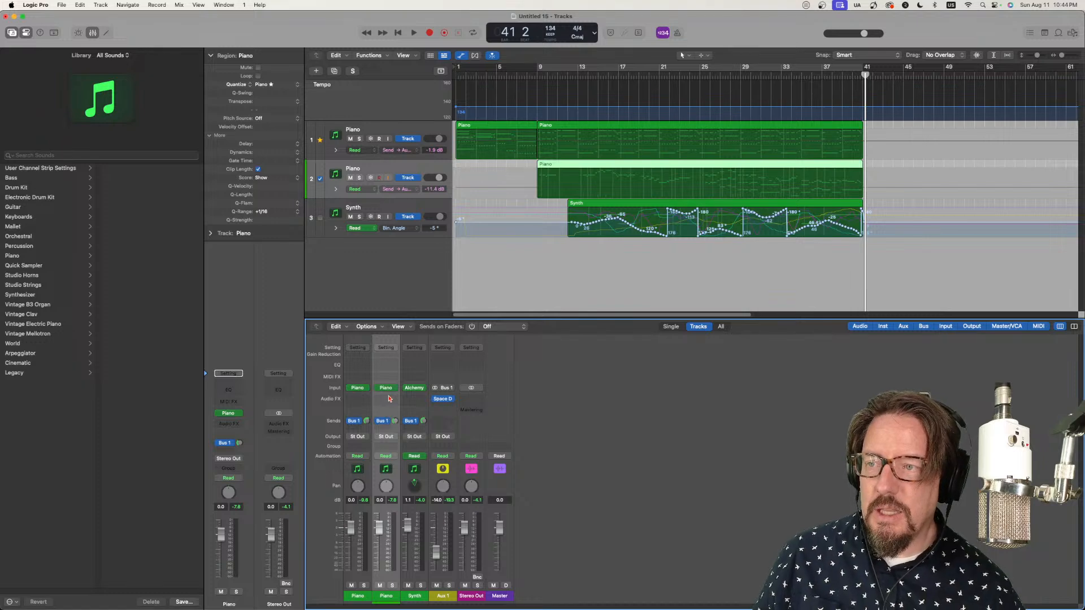
left_click(386, 400)
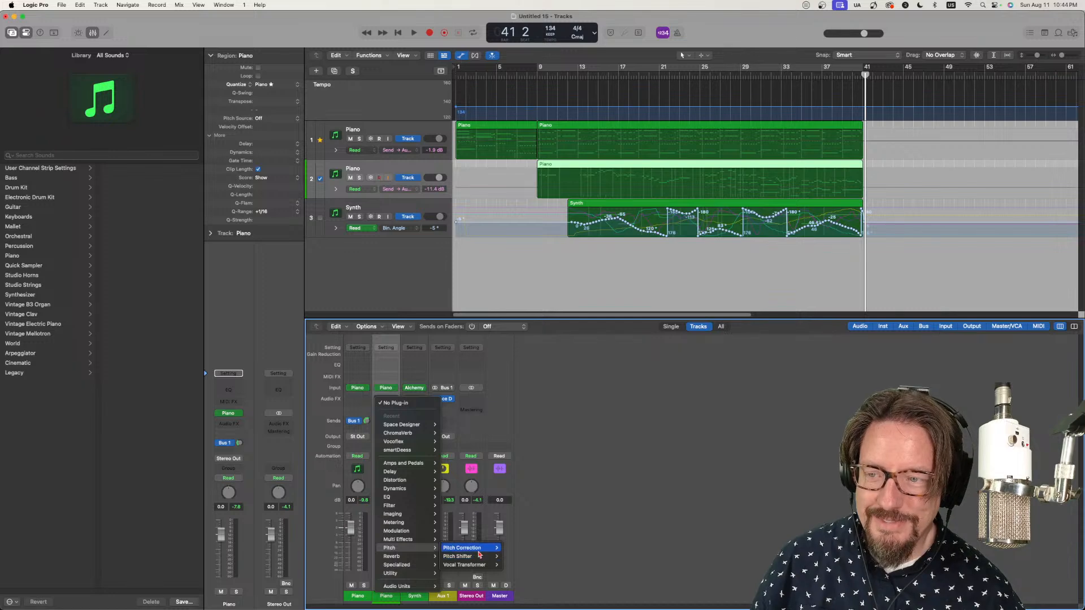
mouse_move(410, 534)
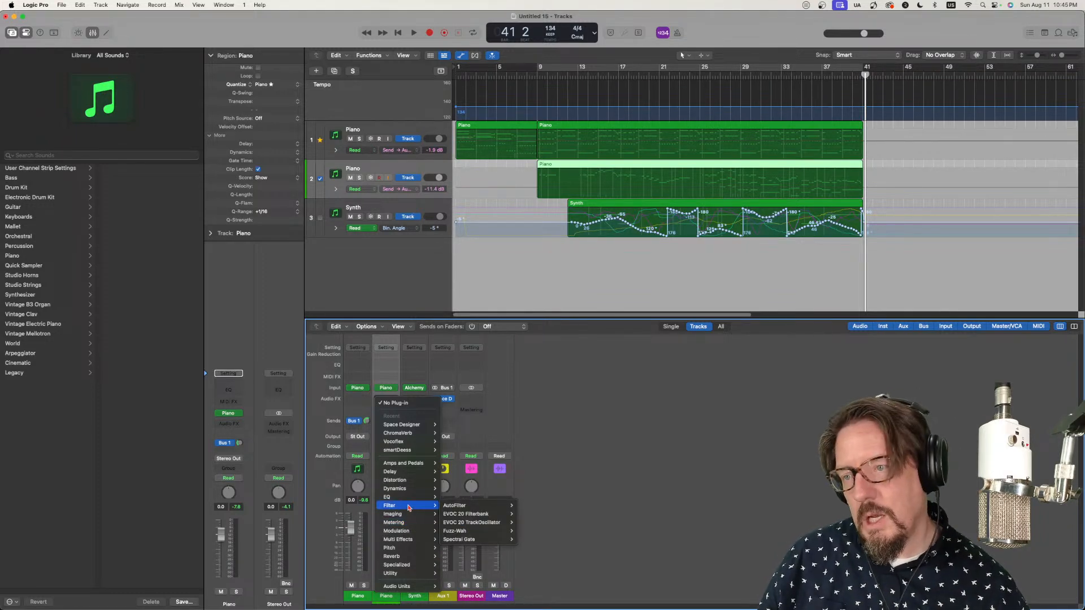
mouse_move(410, 480)
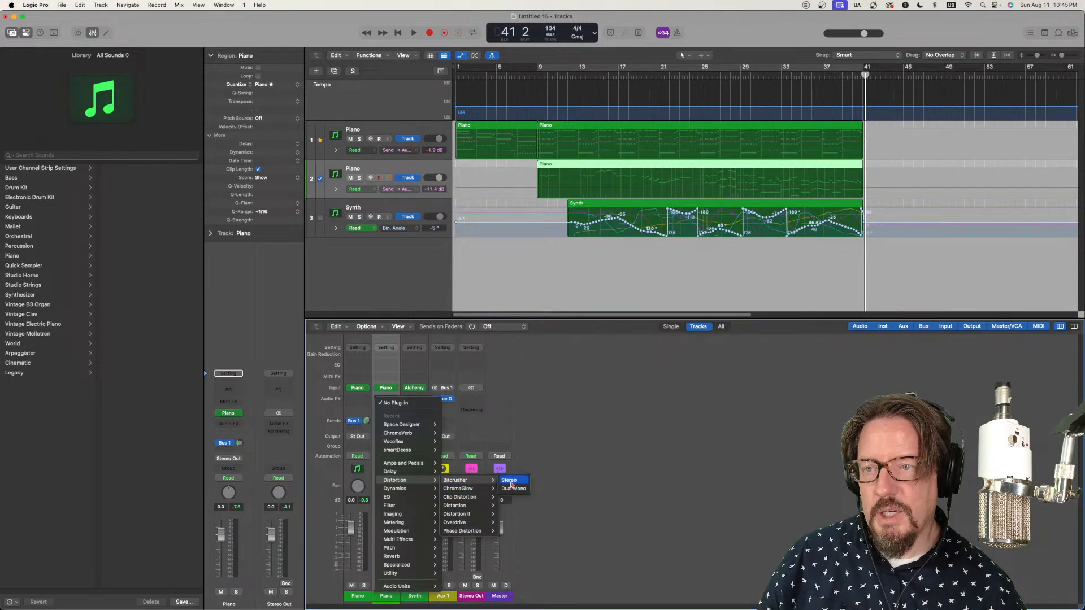
left_click(510, 481)
left_click_drag(544, 145, 450, 224)
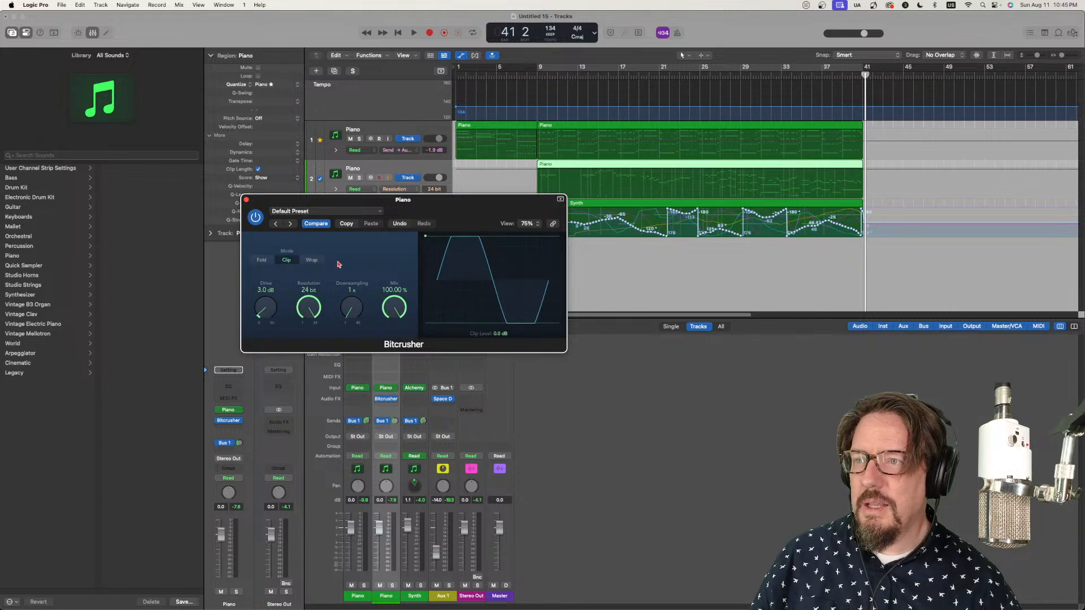
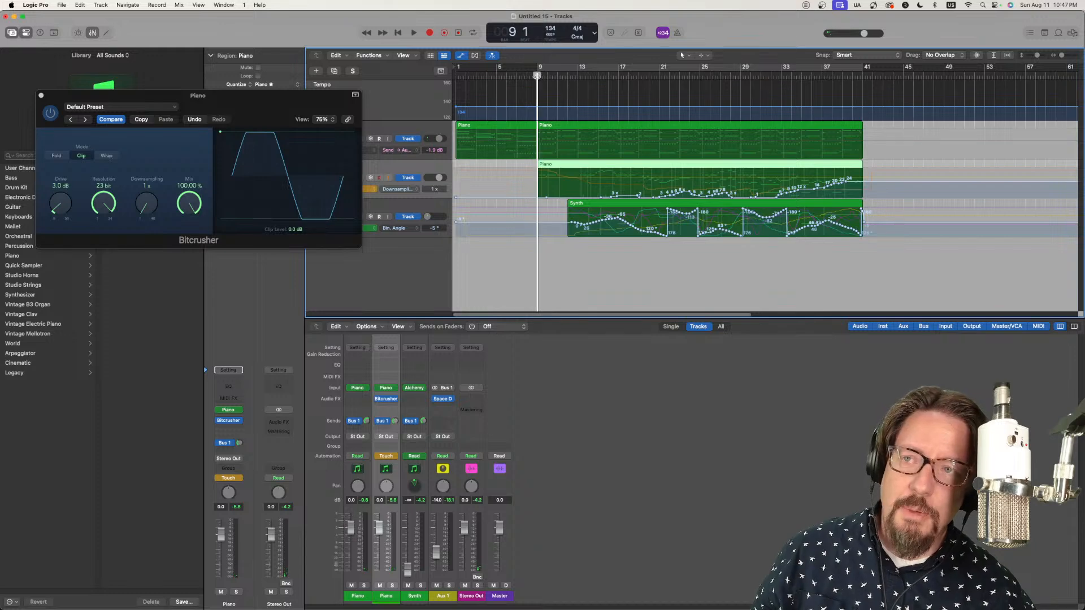
Step: Close the Bitcrusher window and, during playback from bar 1, return the second Piano track's automation mode to Read
left_click_drag(537, 90, 526, 114)
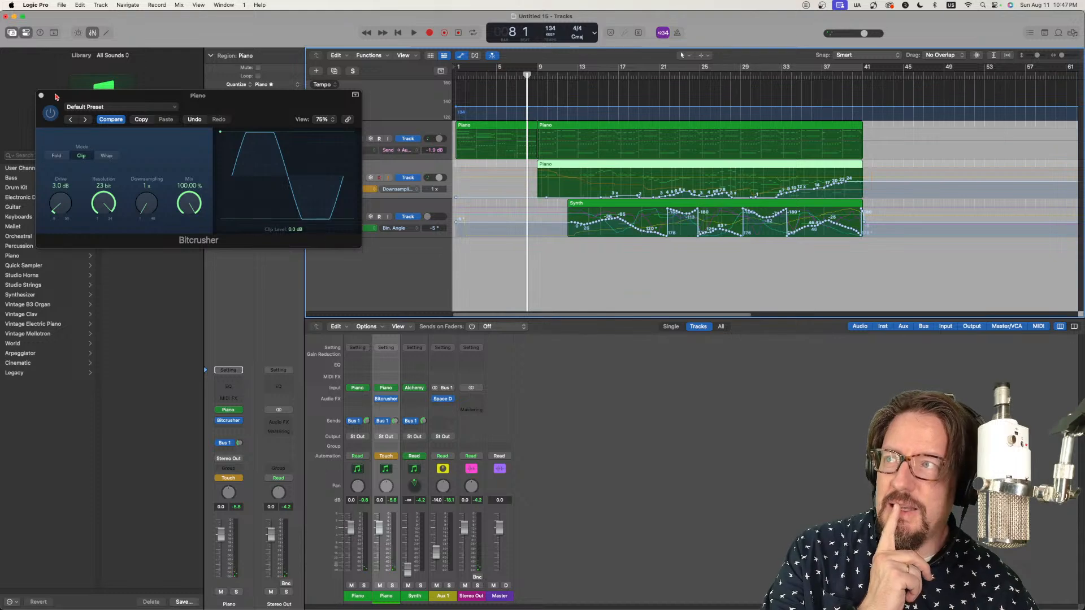
left_click(41, 96)
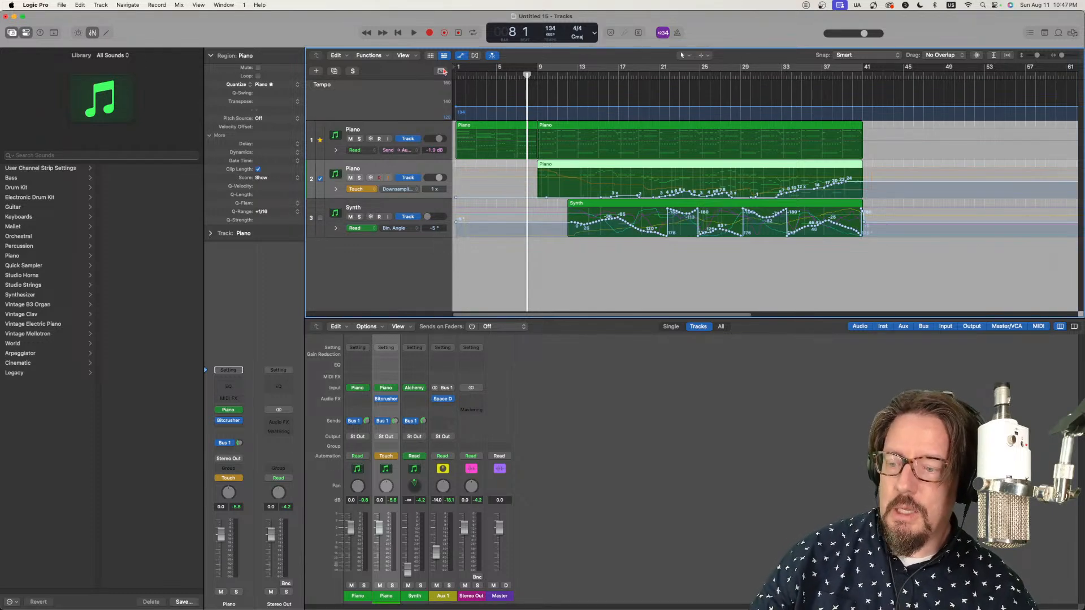
left_click_drag(524, 76, 333, 62)
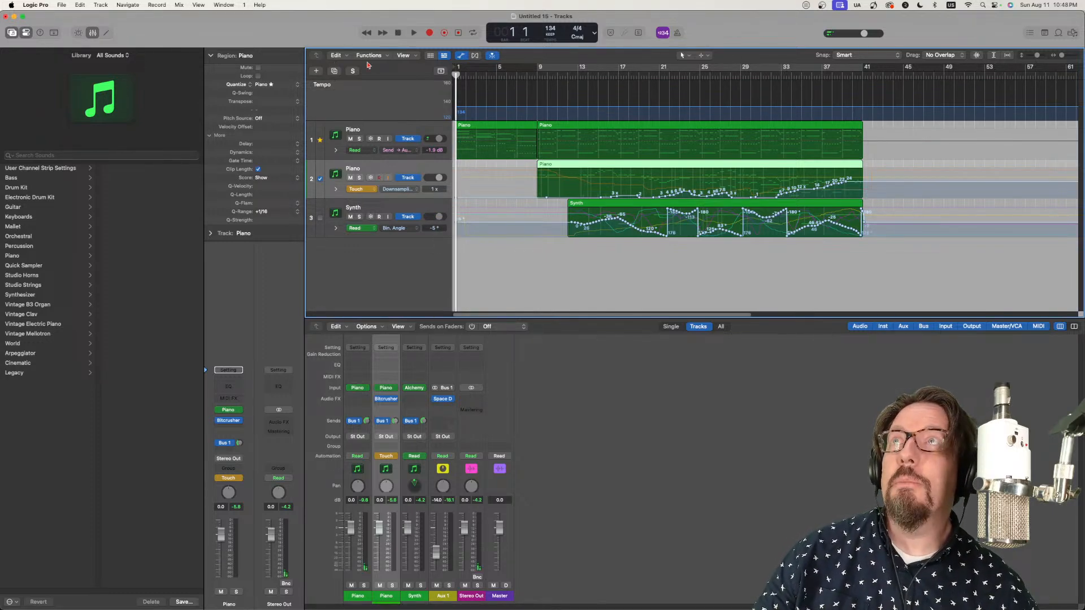
key("space")
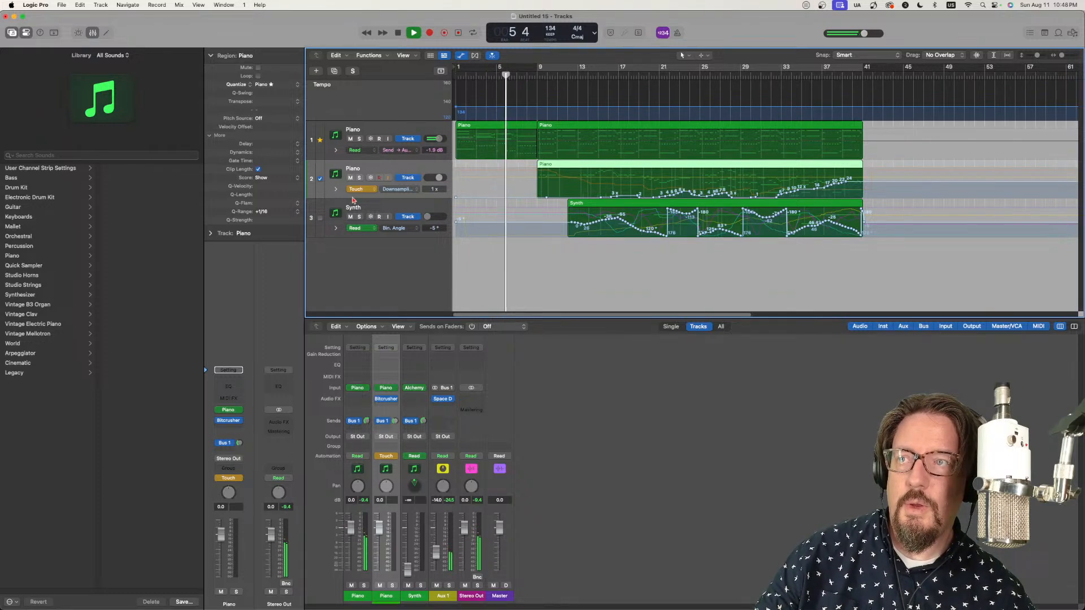
left_click(367, 189)
left_click(361, 176)
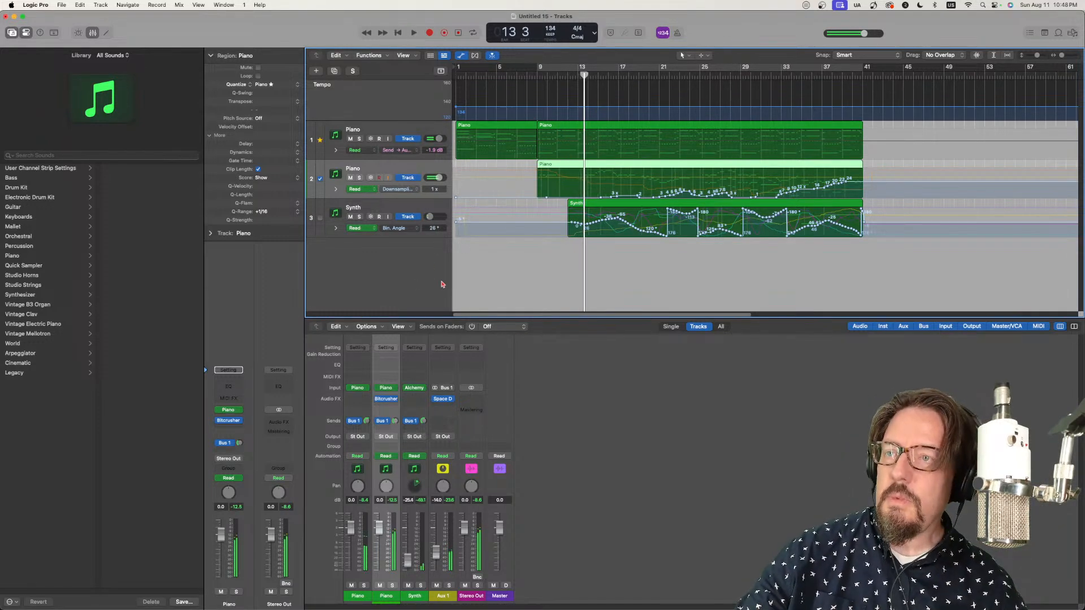
Step: Add a new software instrument track below the Synth track and load the stereo Play instrument on it
double_click(309, 306)
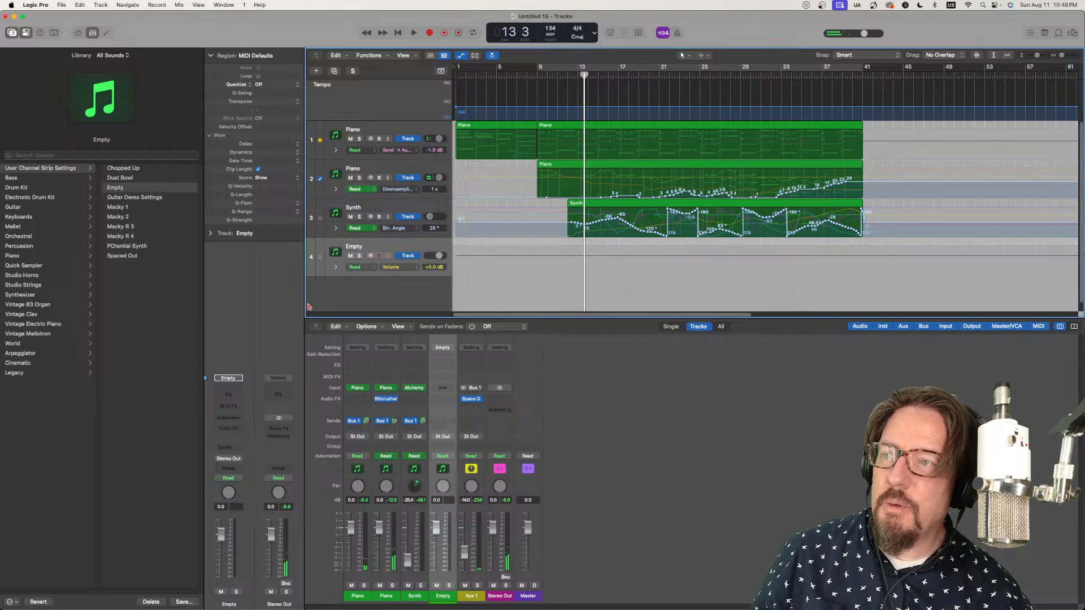
left_click(242, 417)
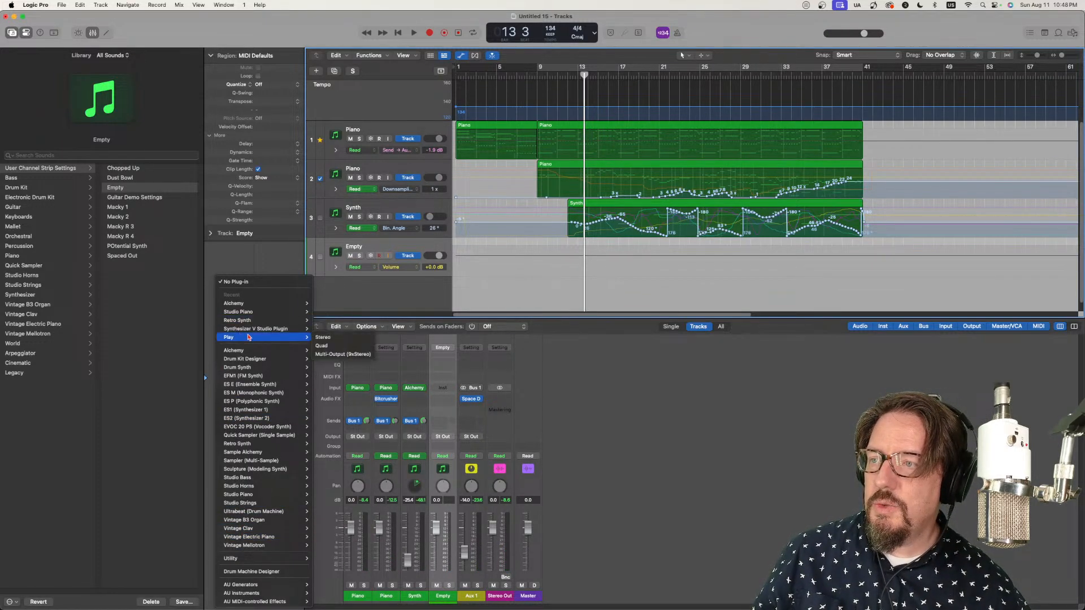
left_click(321, 339)
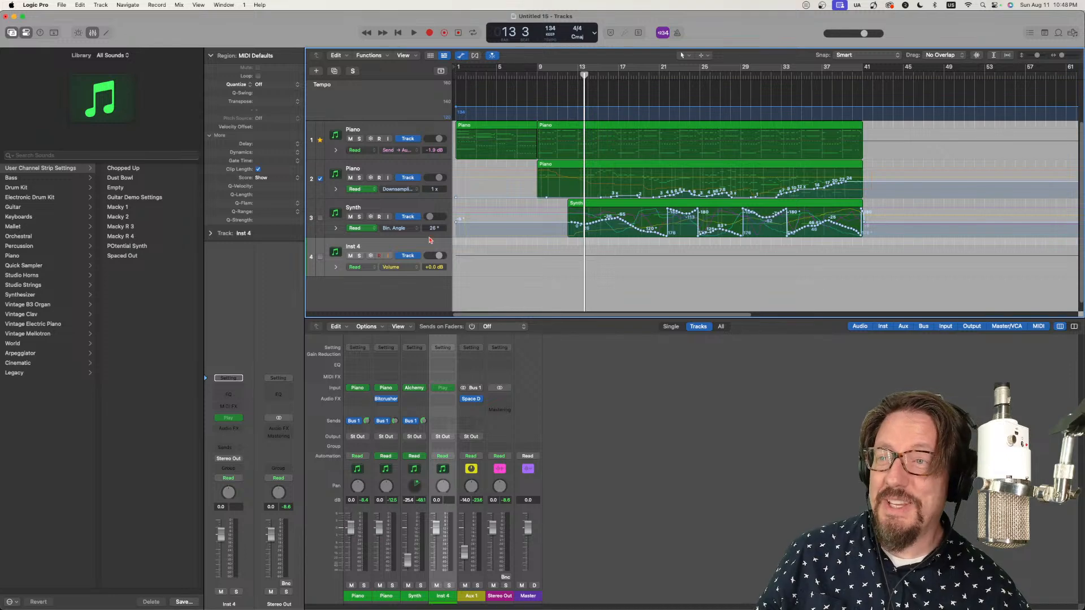
Step: Close the Play window, rename the new instrument track Strings and turn off its solo
double_click(355, 247)
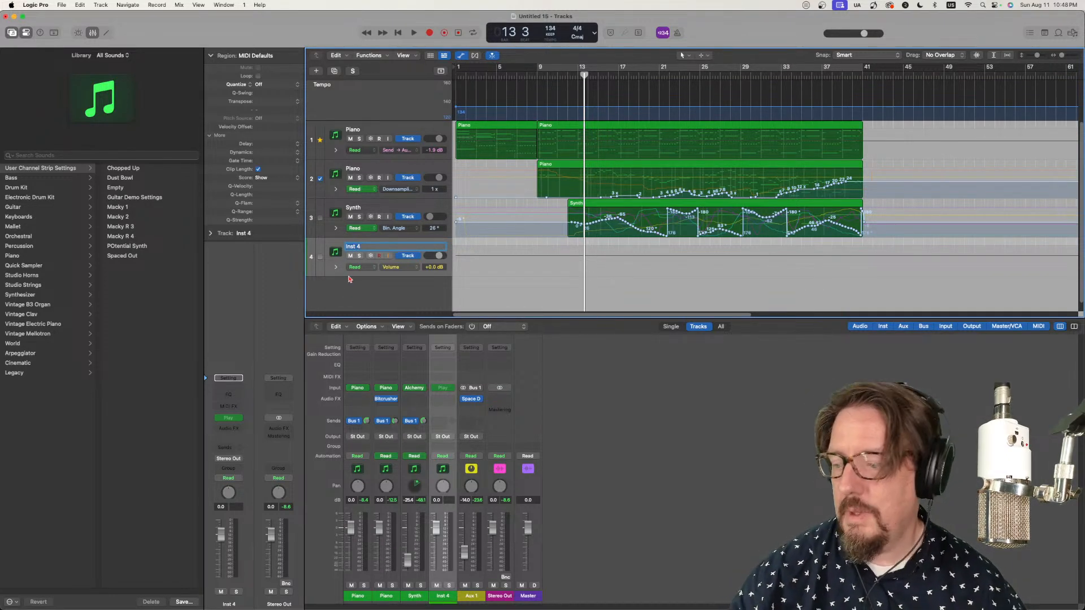
type("Stinsd")
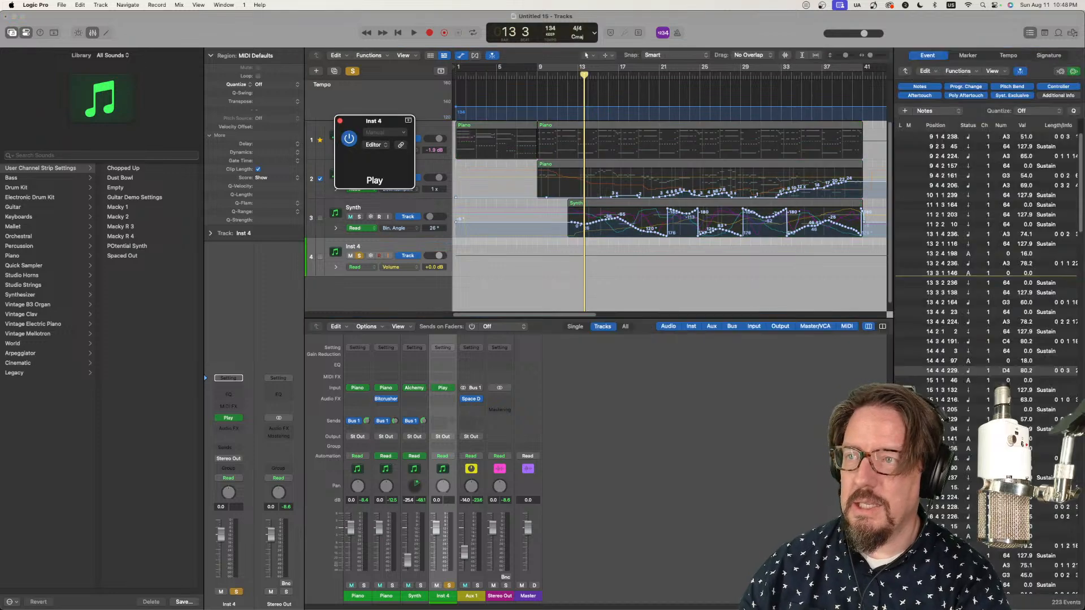
left_click(341, 120)
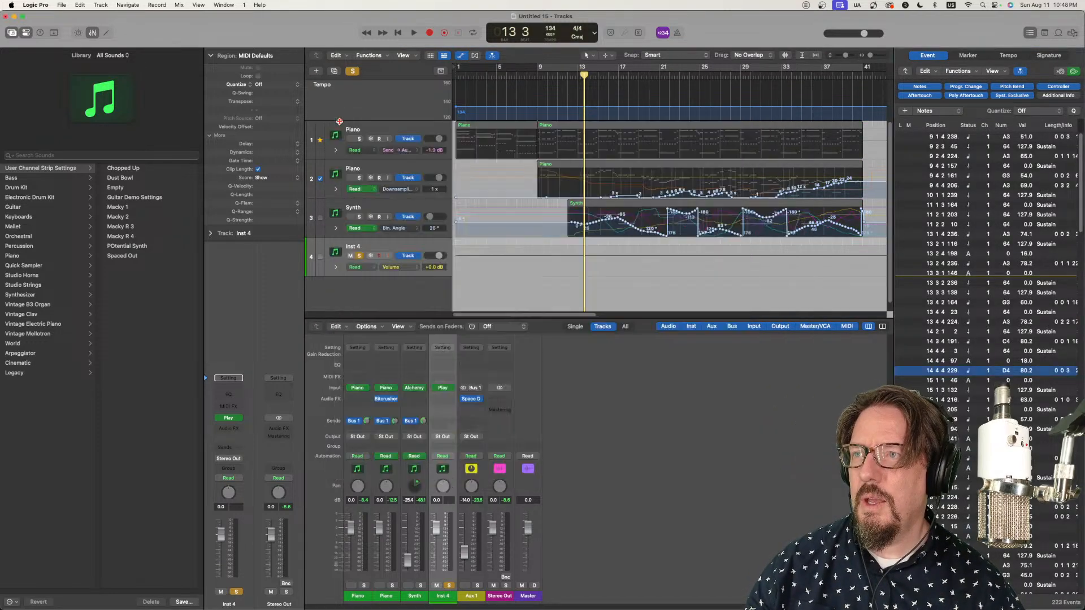
double_click(354, 247)
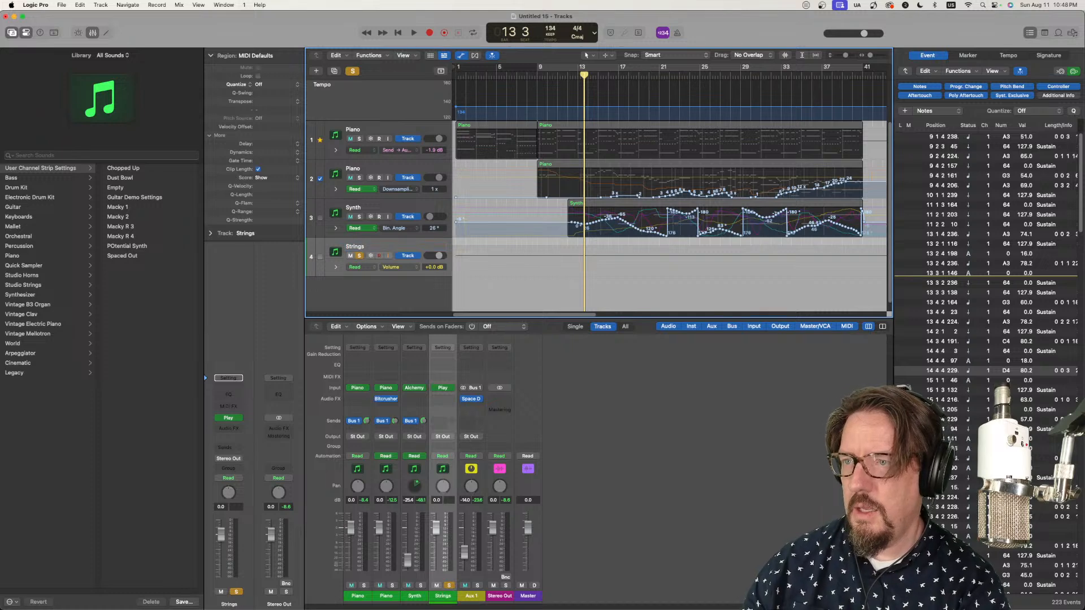
left_click(359, 256)
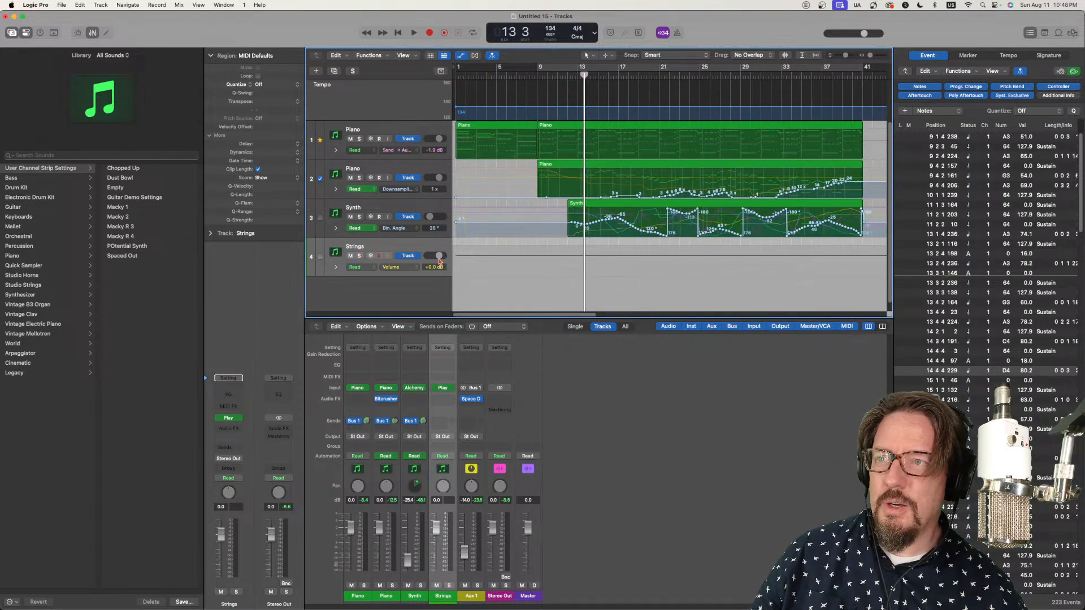
Step: Hide track automation and load Full STR + 1st Vln Leg NI from EW Hollywood Strings Diamond's Full Strings, 01 Long folder into Play
key("a")
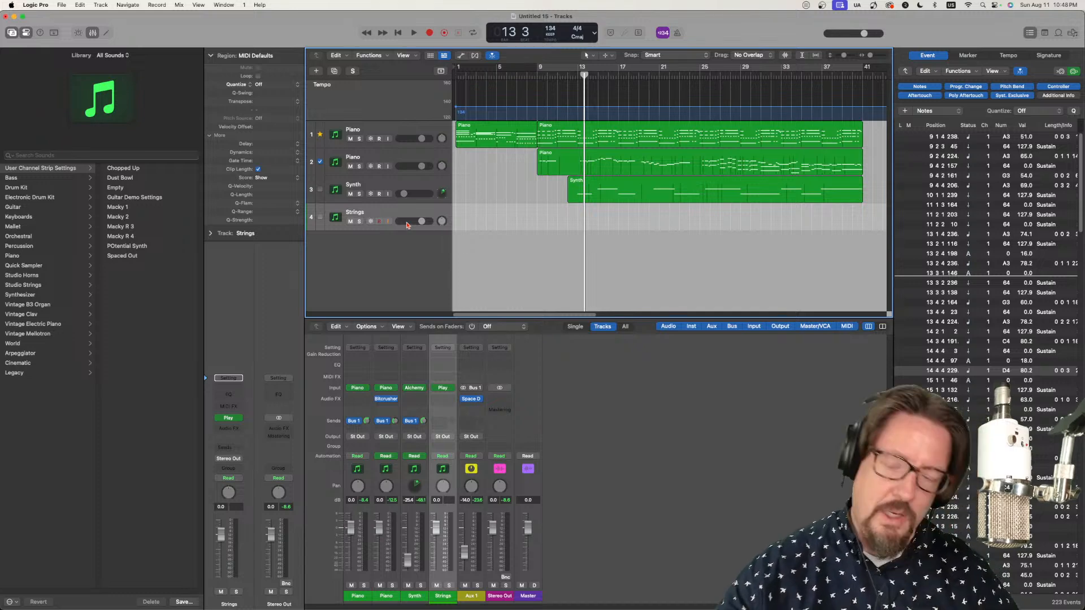
left_click(230, 418)
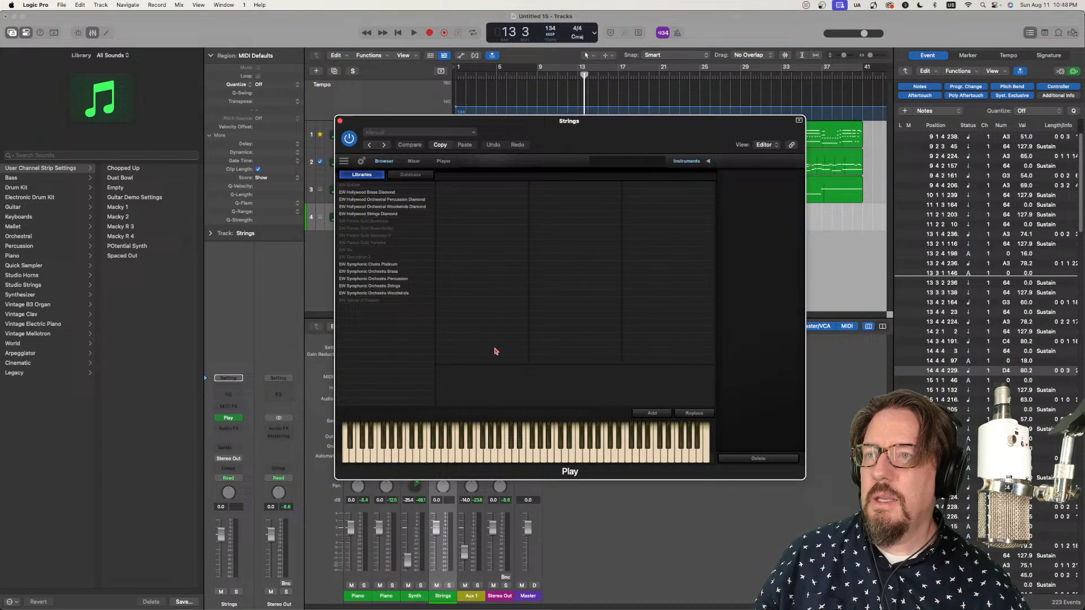
left_click(377, 215)
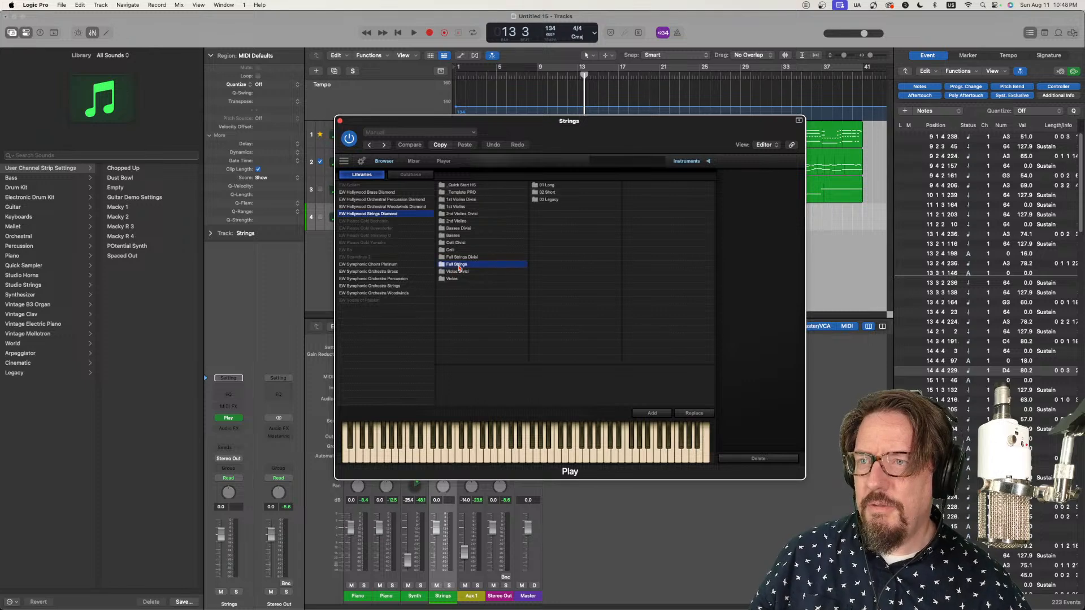
left_click(546, 185)
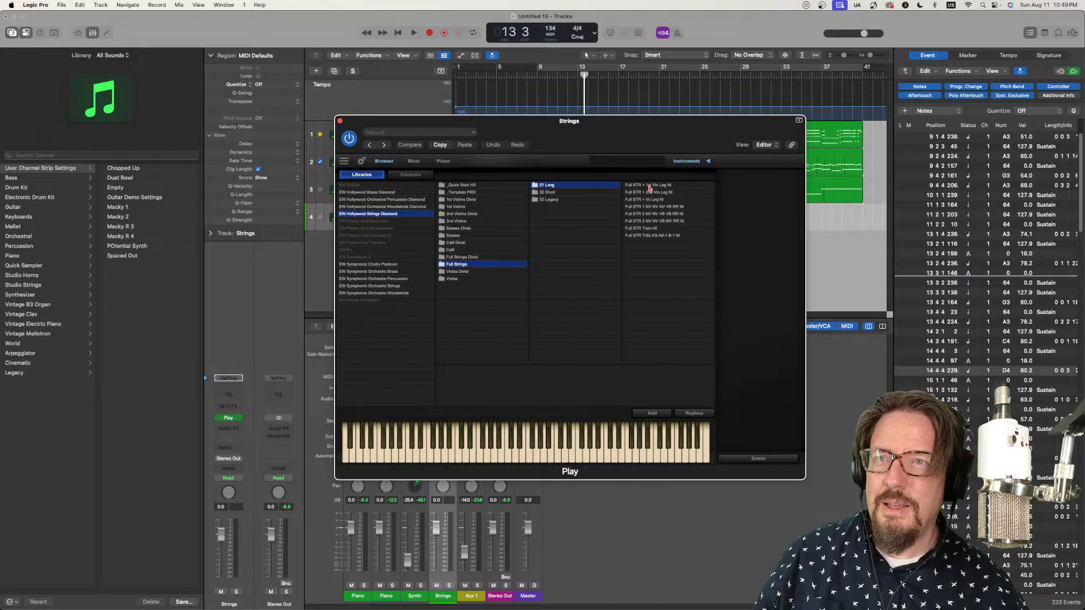
left_click(650, 185)
left_click(691, 414)
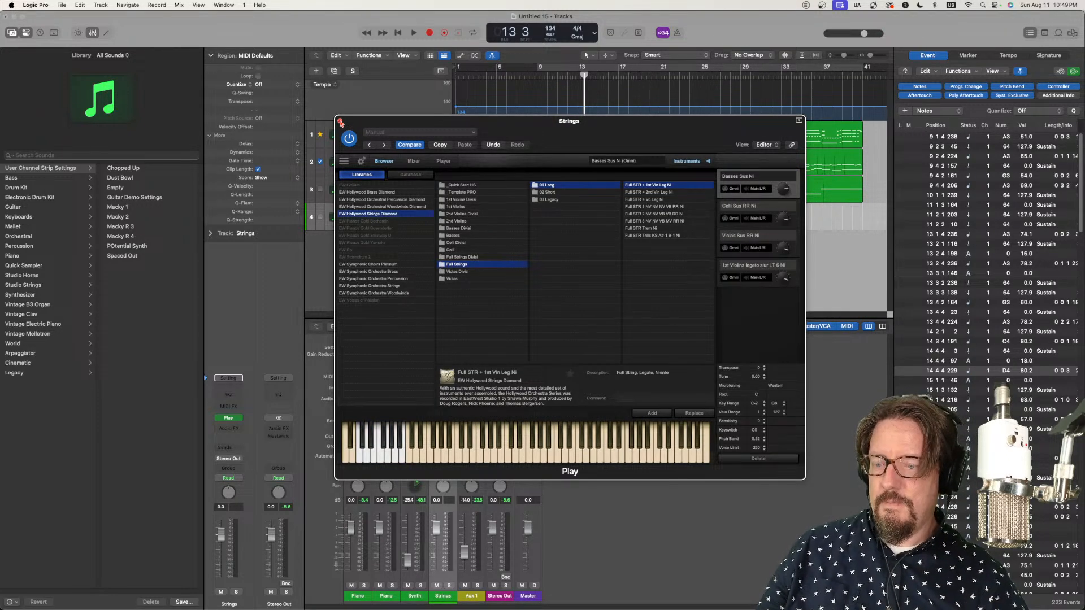
left_click(340, 122)
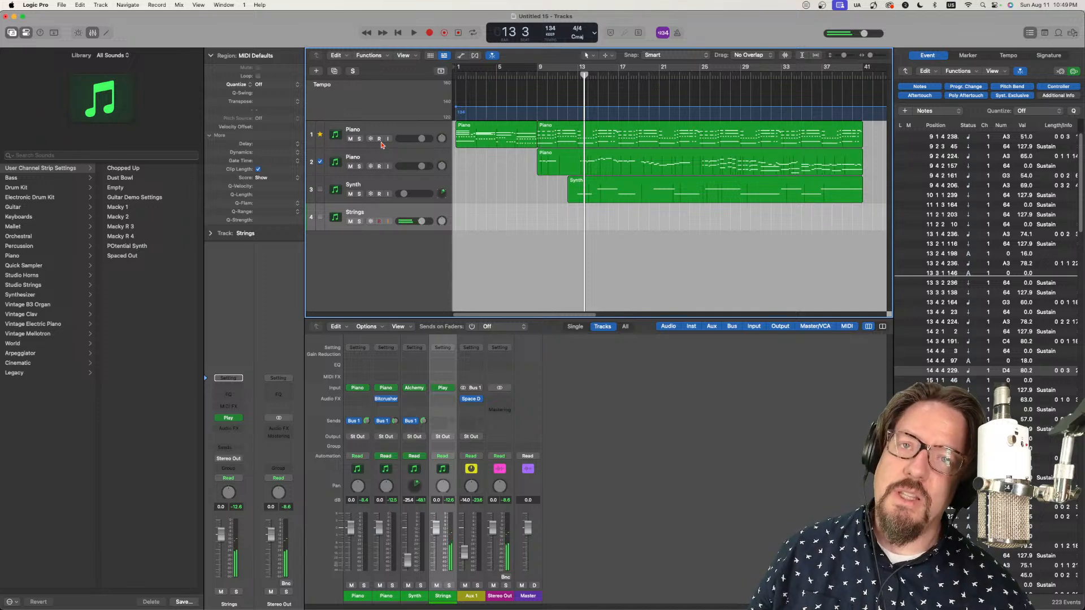
Step: Return the playhead to bar 1 and join the two regions on the first Piano track, finishing with the Pointer tool active
left_click_drag(568, 75, 451, 80)
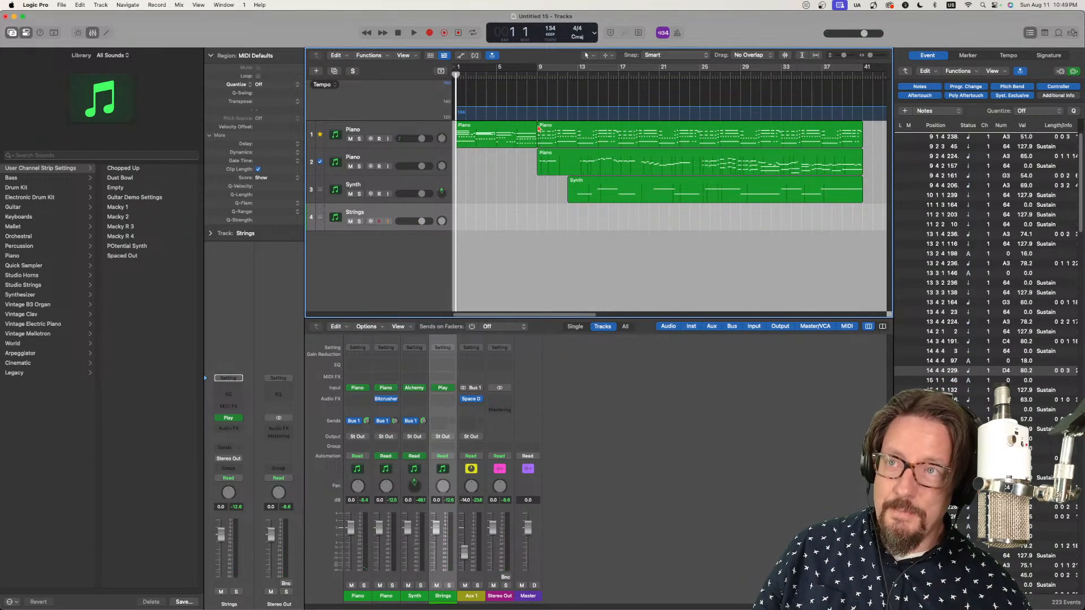
right_click(550, 248)
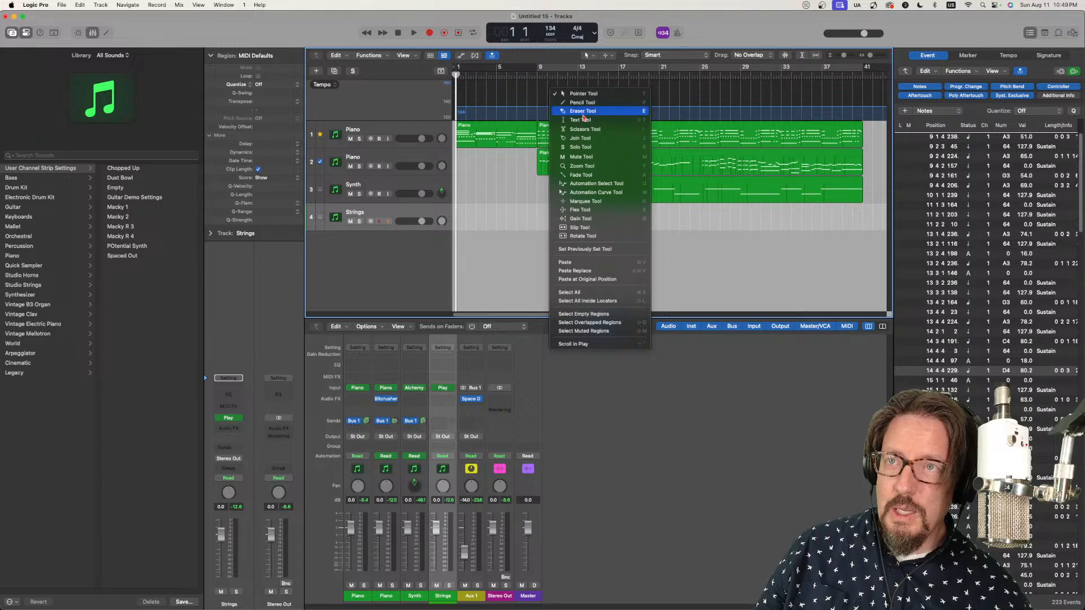
key("j")
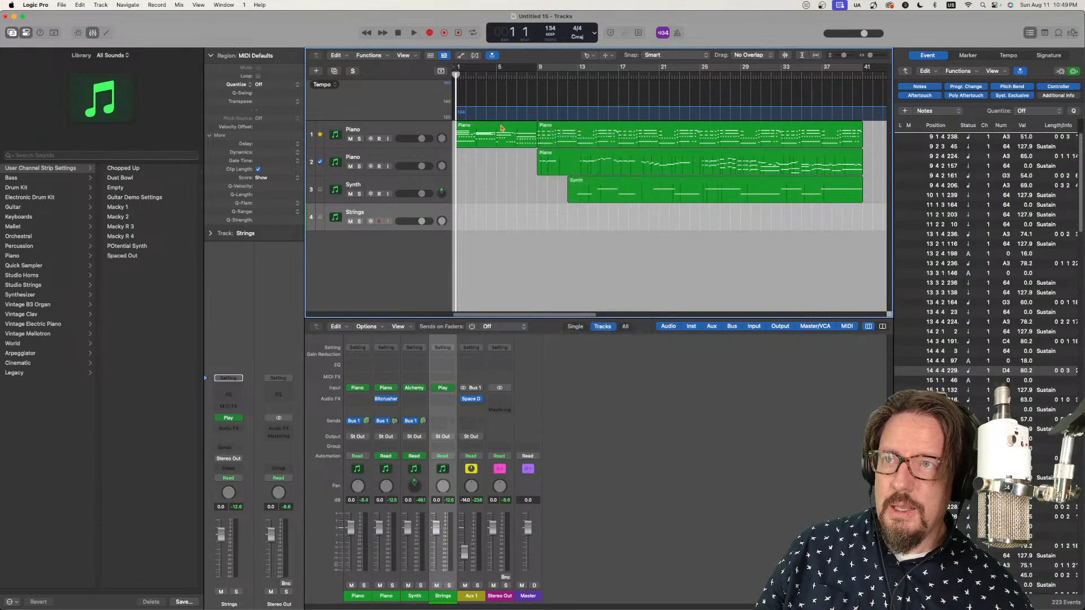
left_click(501, 128)
left_click(565, 131)
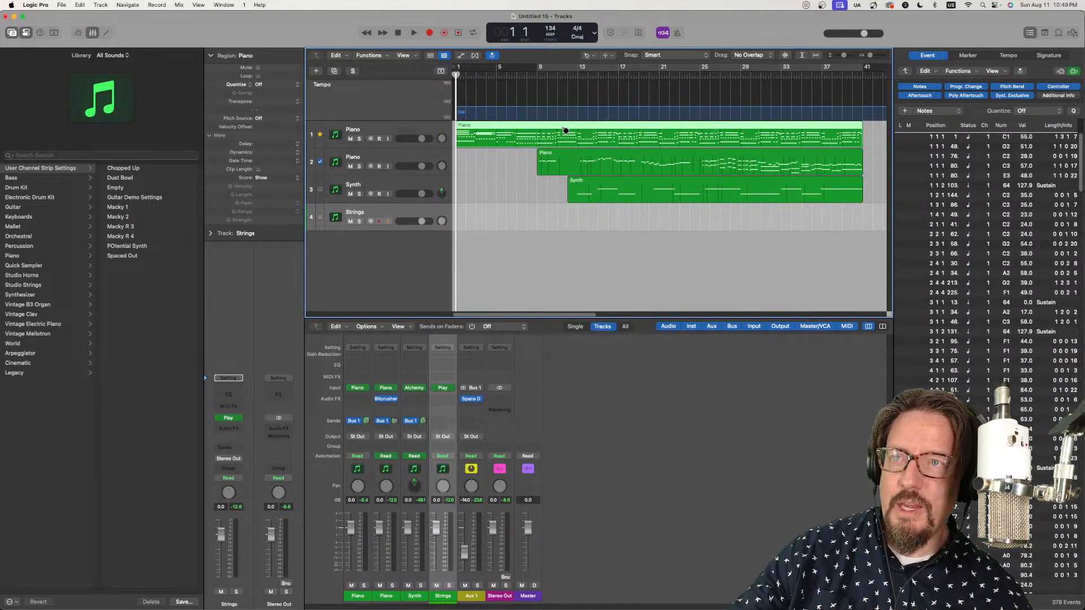
key("t")
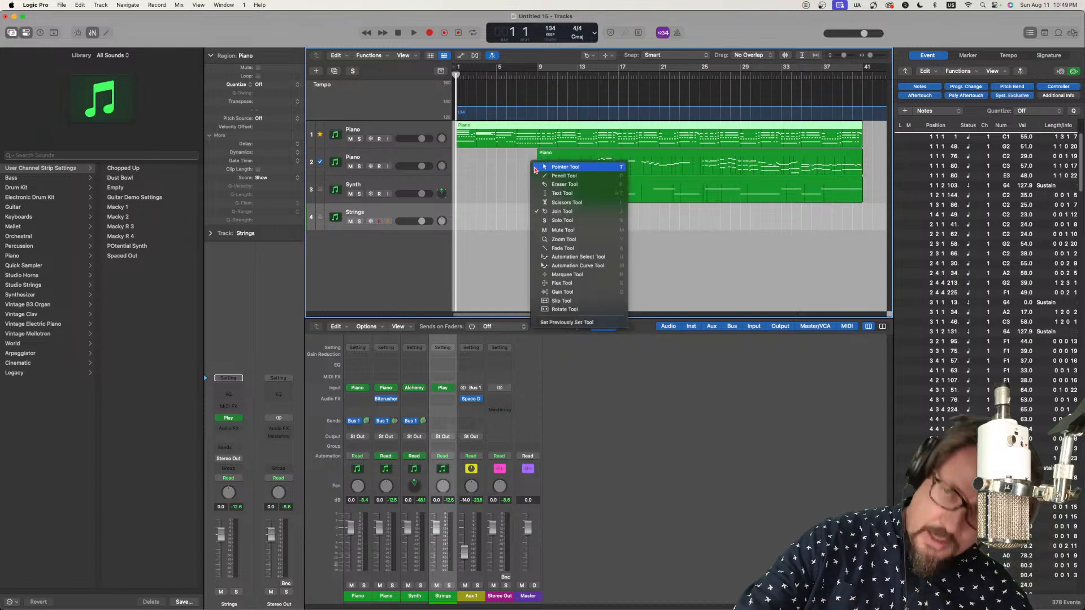
key("t")
Step: Show the joined Piano region as a score and record a Strings part against it from bar 1 to bar 41
double_click(543, 131)
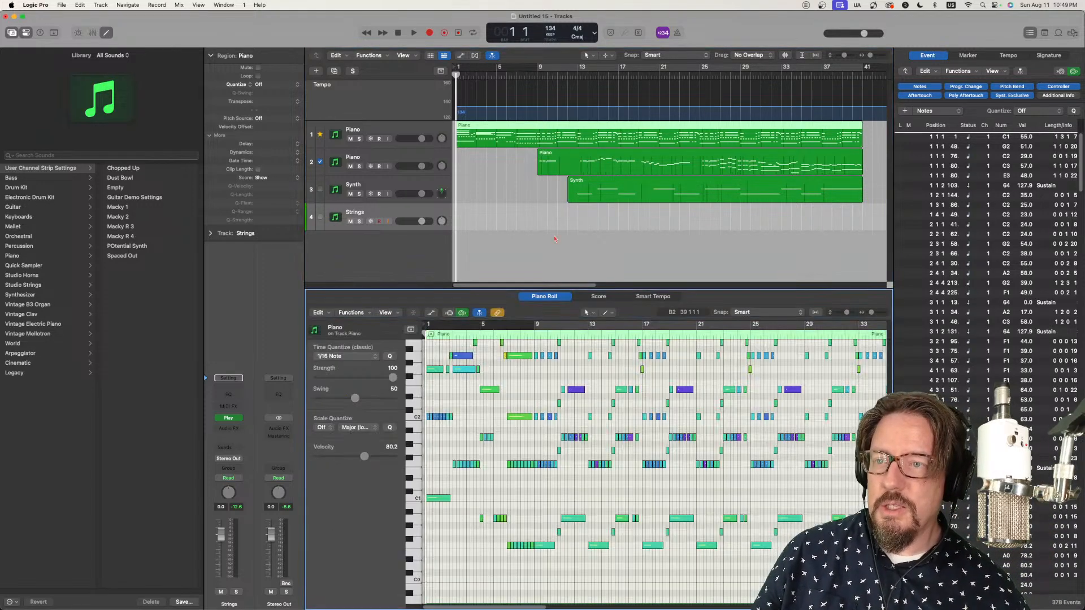
left_click(596, 297)
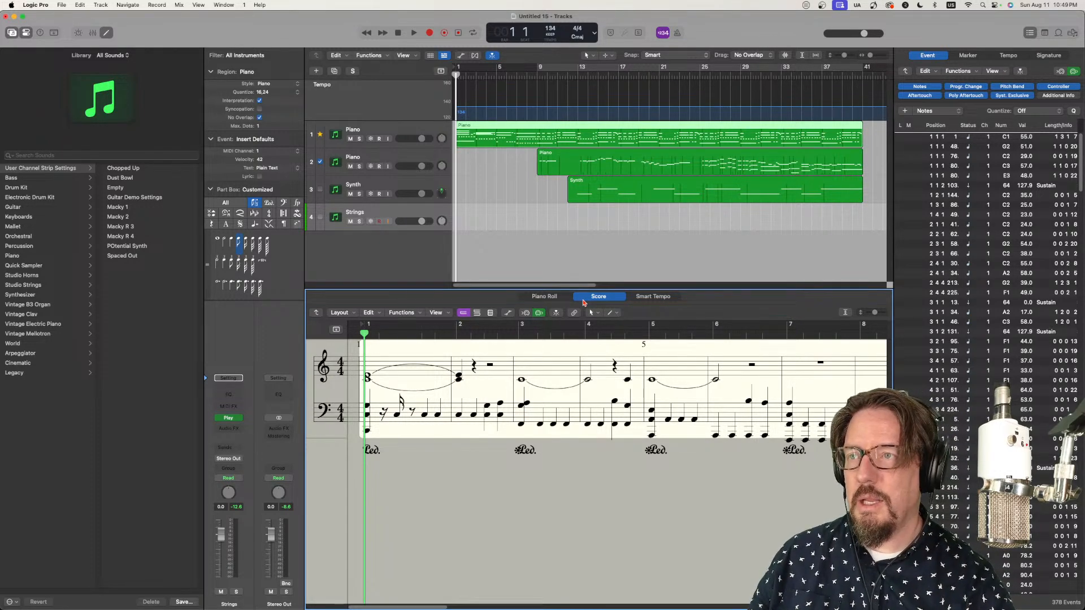
key("r")
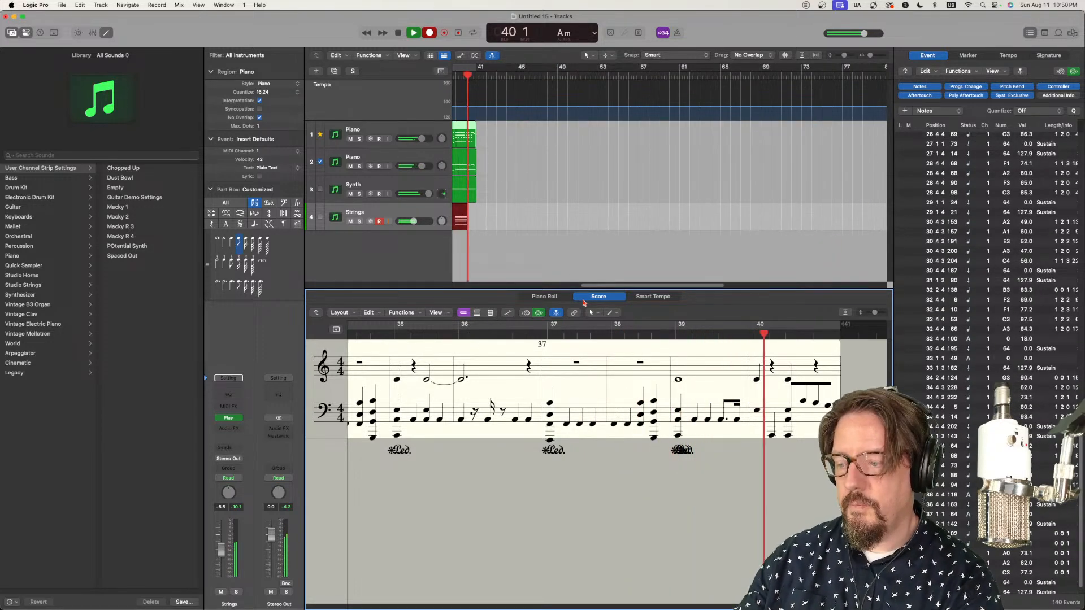
key("space")
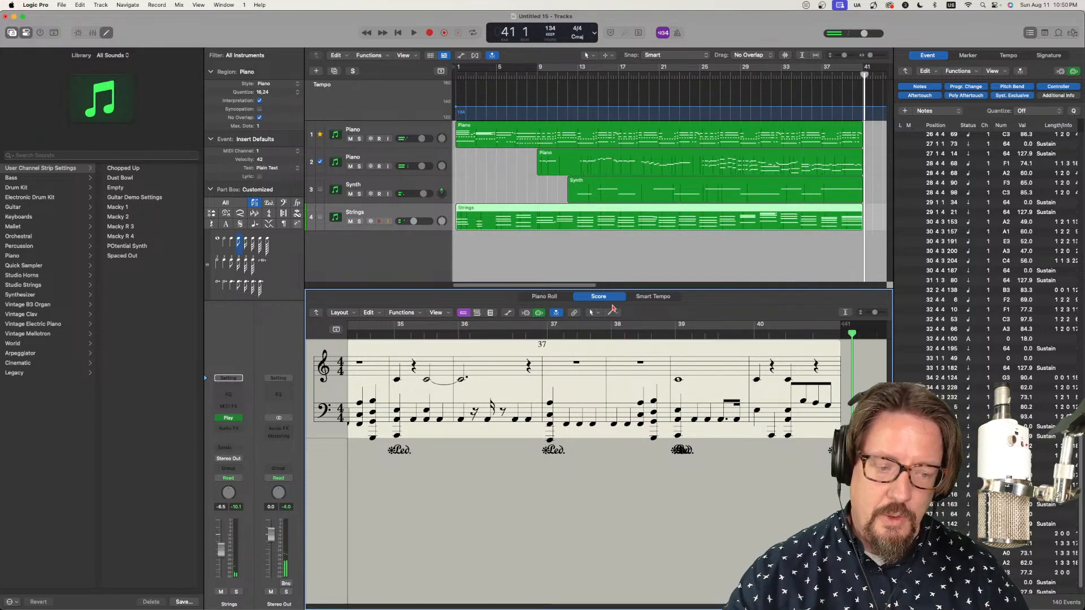
Step: Play the arrangement from bar 1 and lower the Strings track volume to -11.4 dB
key("Return")
key("space")
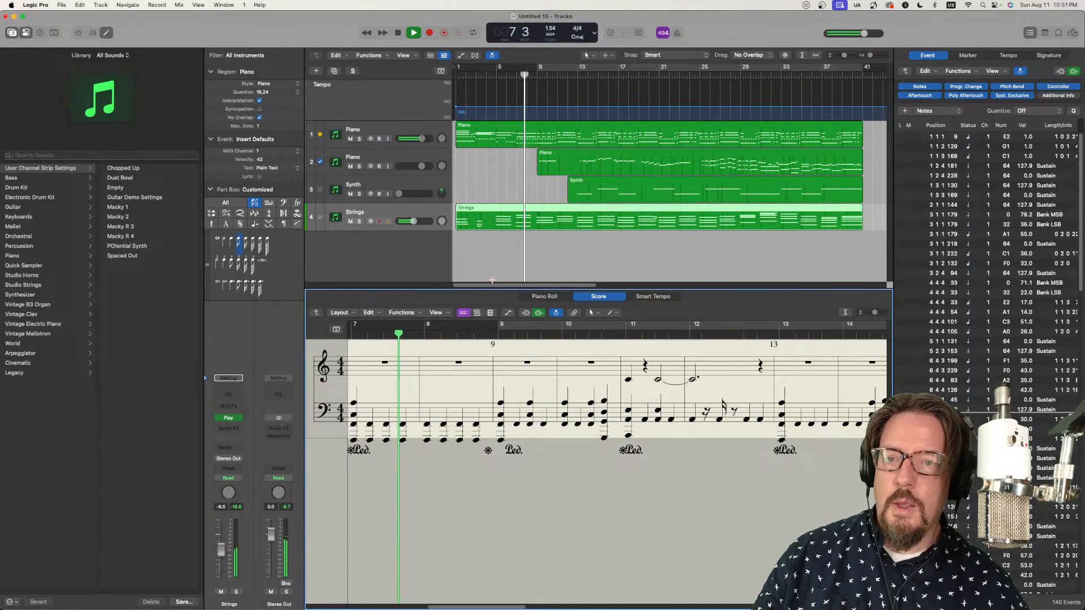
key("space")
key("Return")
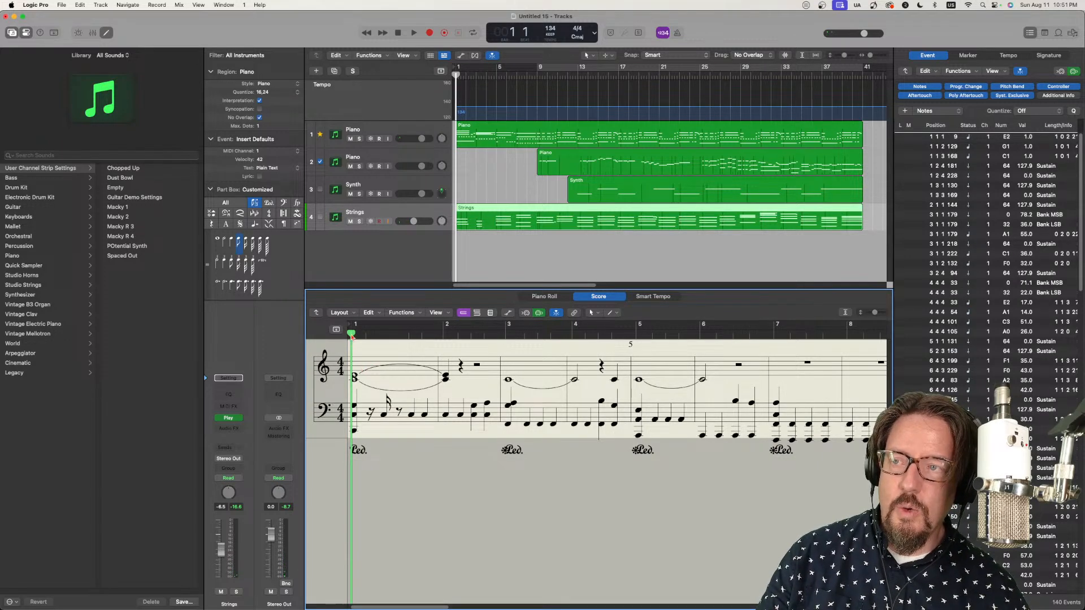
key("space")
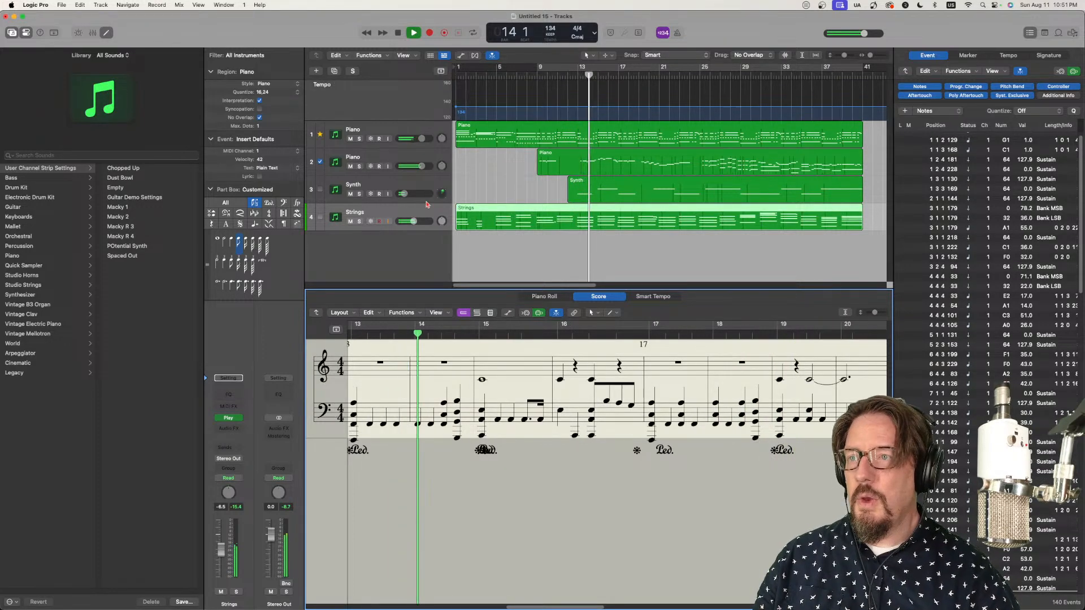
left_click_drag(414, 224, 410, 222)
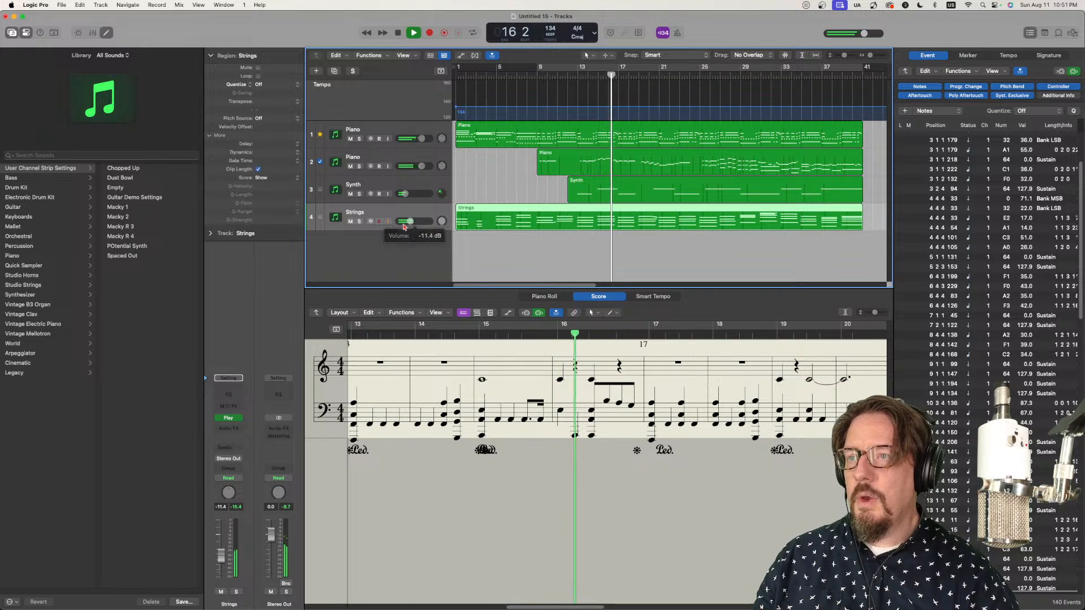
Step: Examine the Hollywood Strings player settings in the Strings track's Play instrument during playback, then close its window
left_click(228, 418)
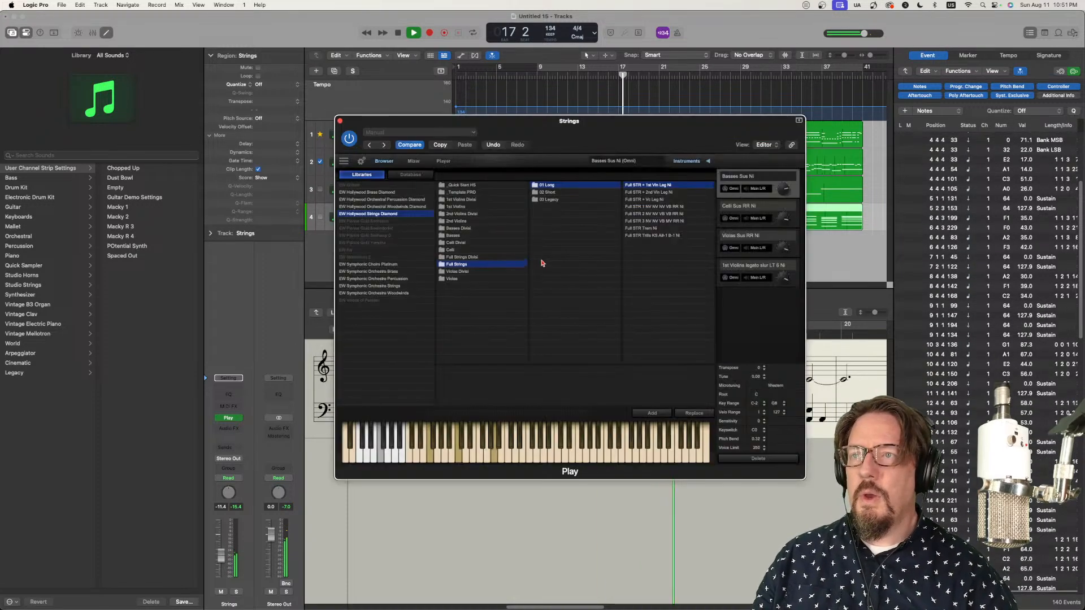
left_click(444, 162)
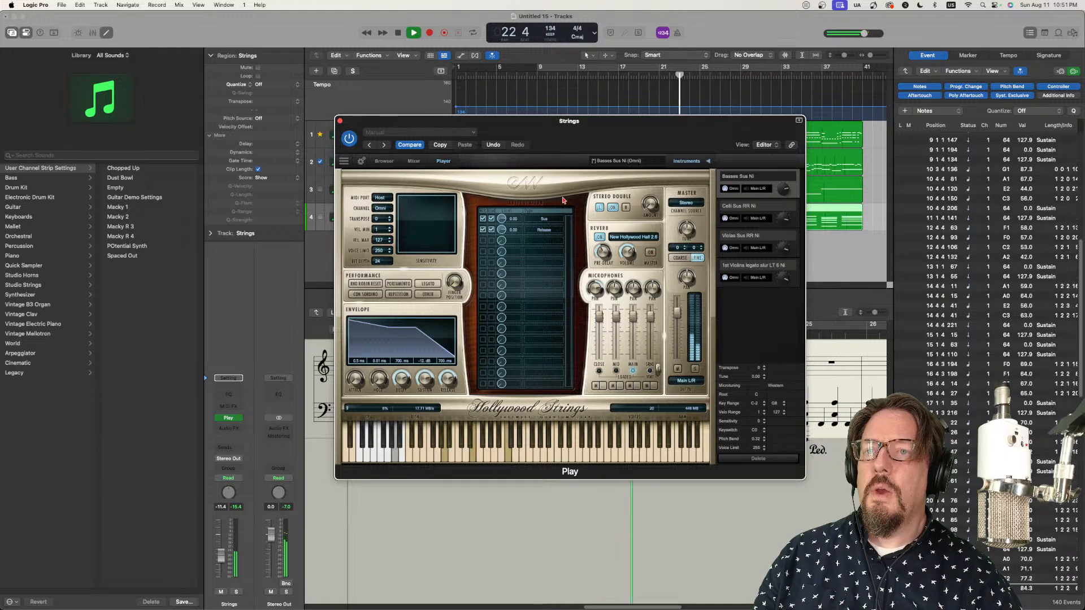
left_click(340, 122)
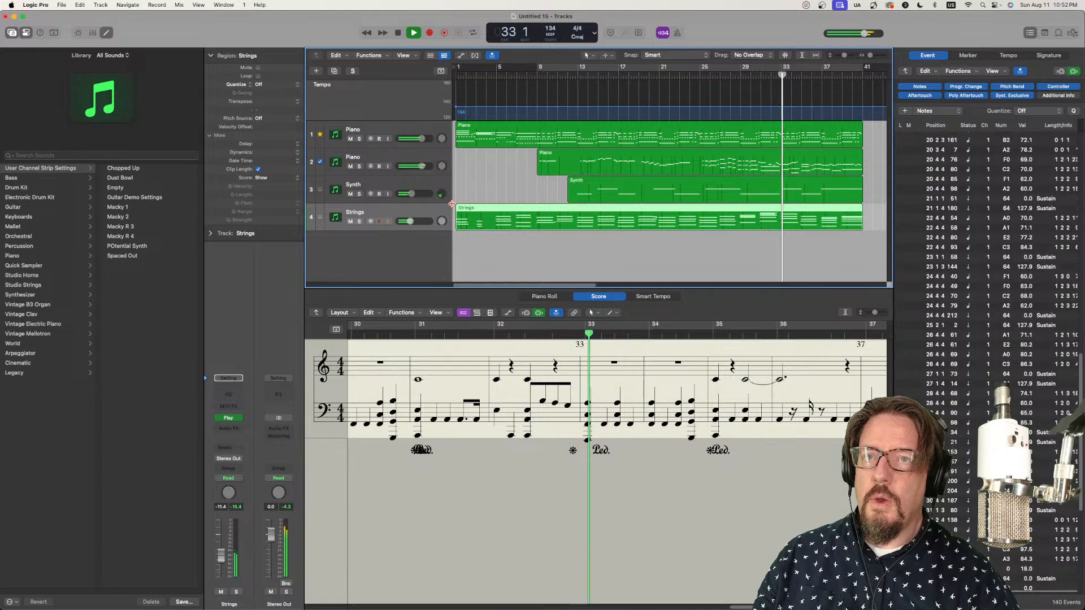
Step: Raise the Bus 1 send level of the second Piano track, and return the playhead to bar 1 with no region selected
left_click(435, 152)
left_click_drag(239, 445, 237, 428)
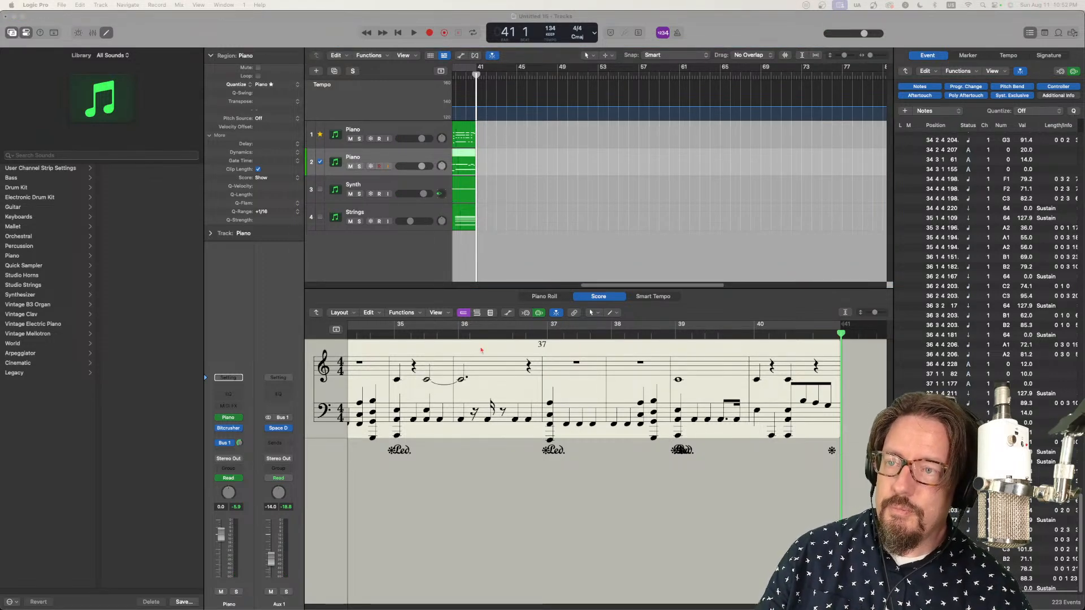
left_click(489, 243)
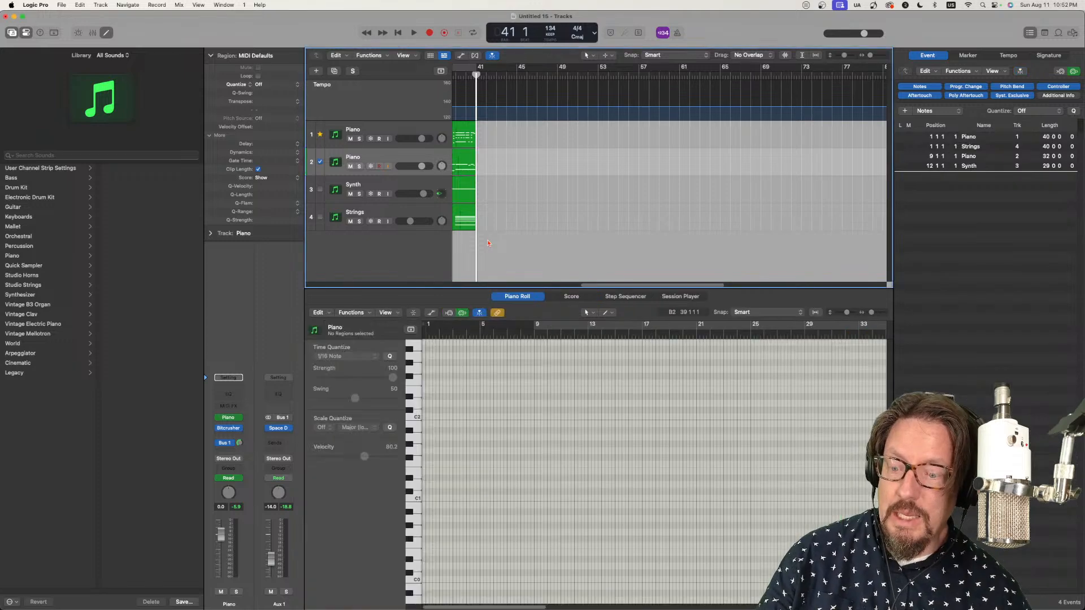
key("Return")
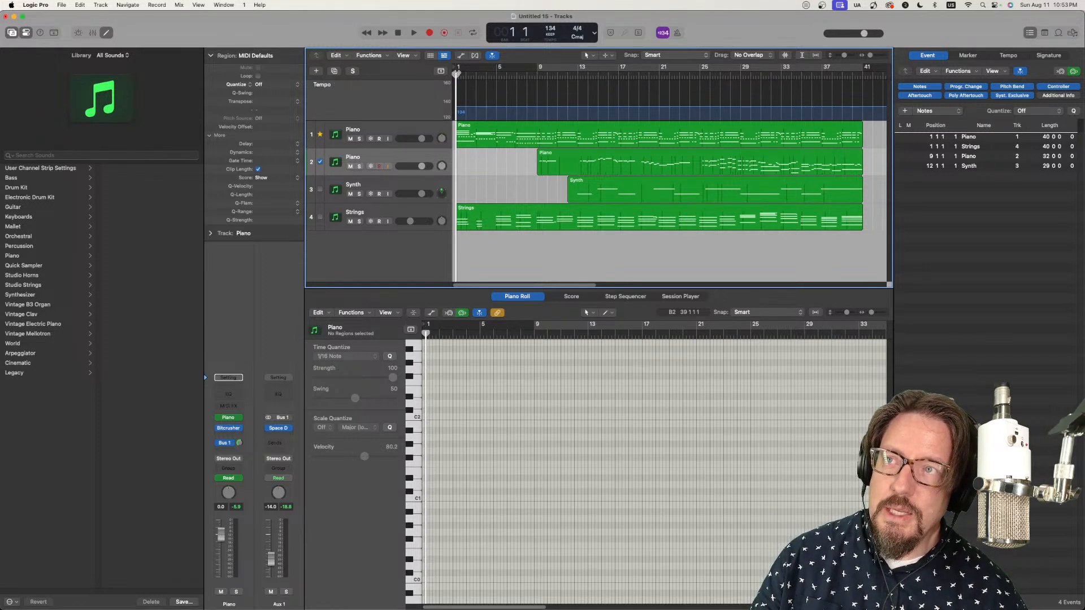
Step: Try to move the playhead to a position before bar 1
left_click_drag(456, 75, 432, 77)
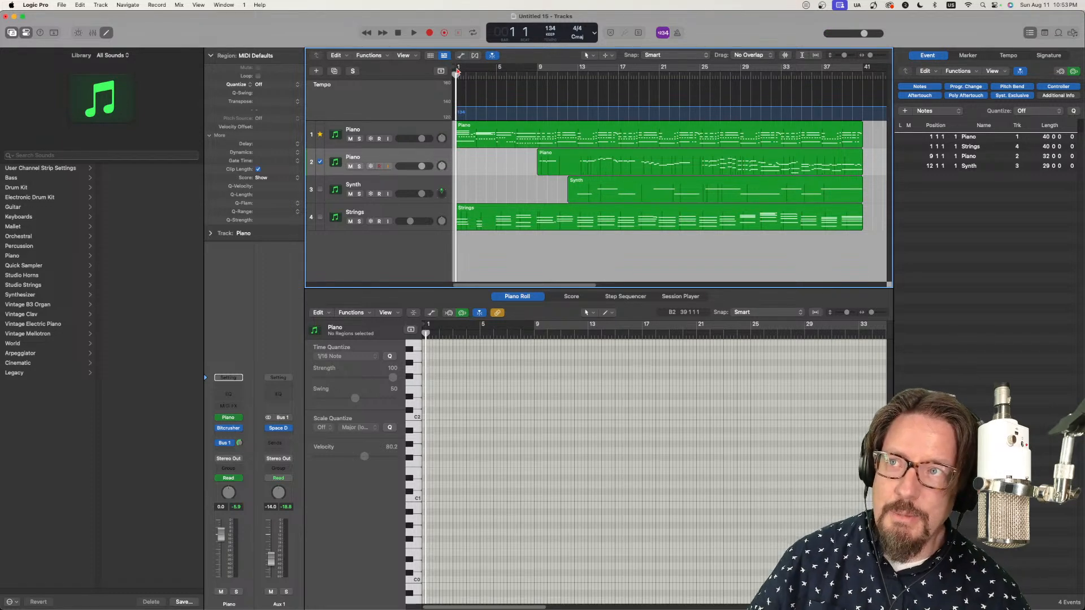
left_click_drag(455, 75, 354, 83)
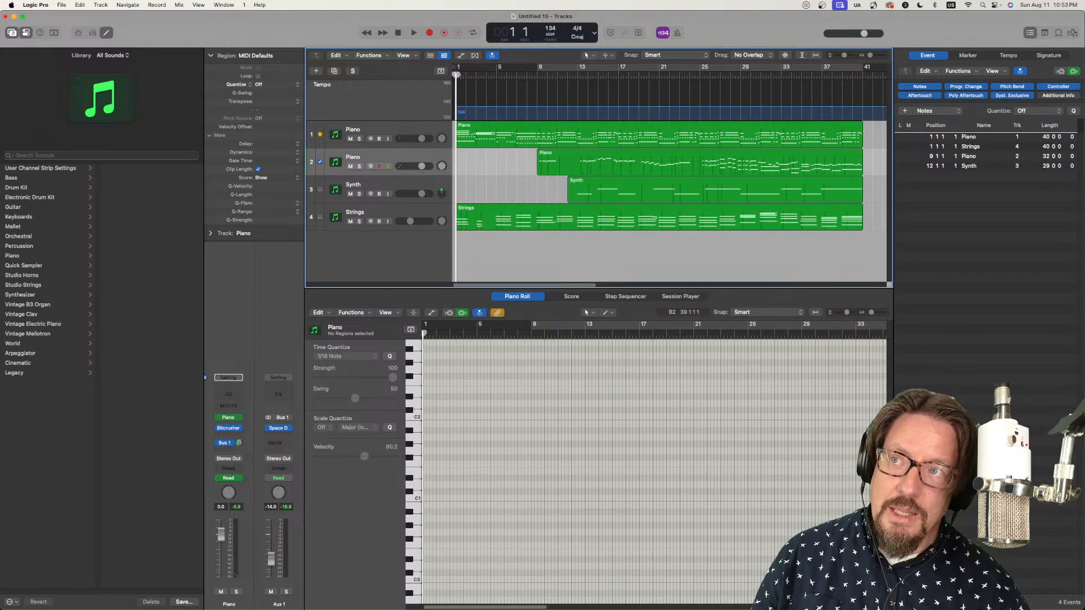
left_click_drag(456, 75, 314, 63)
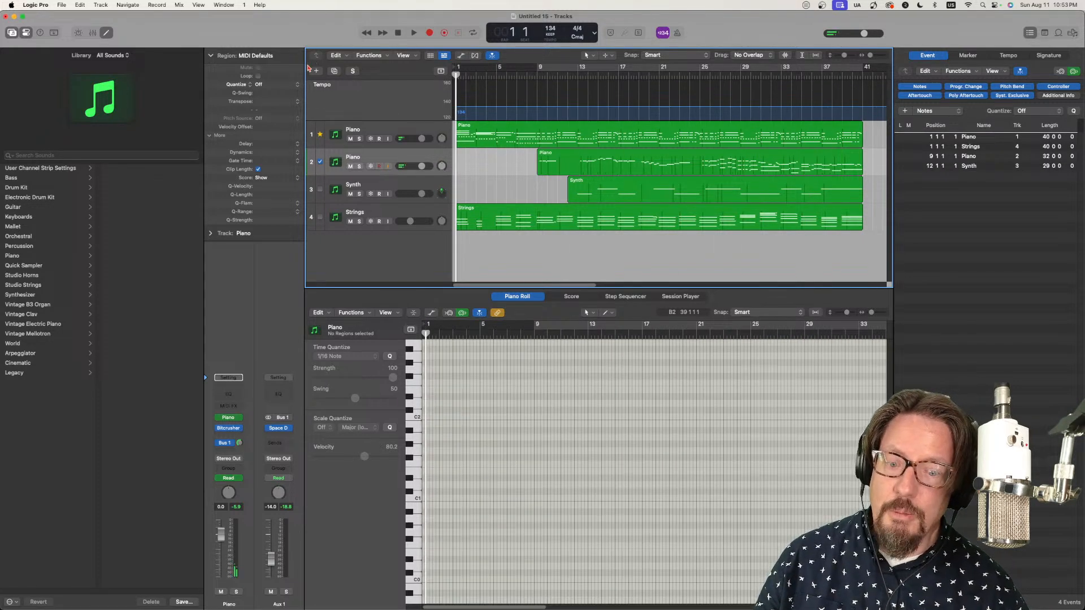